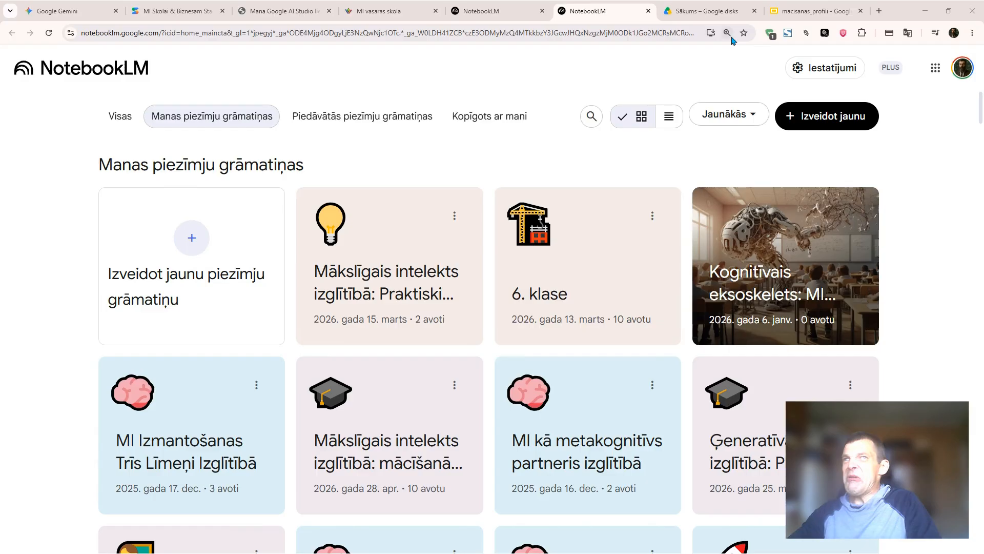
Switch to the macisanas_profili presentation in Google Slides and look through the student learning profile slides.
left_click(795, 9)
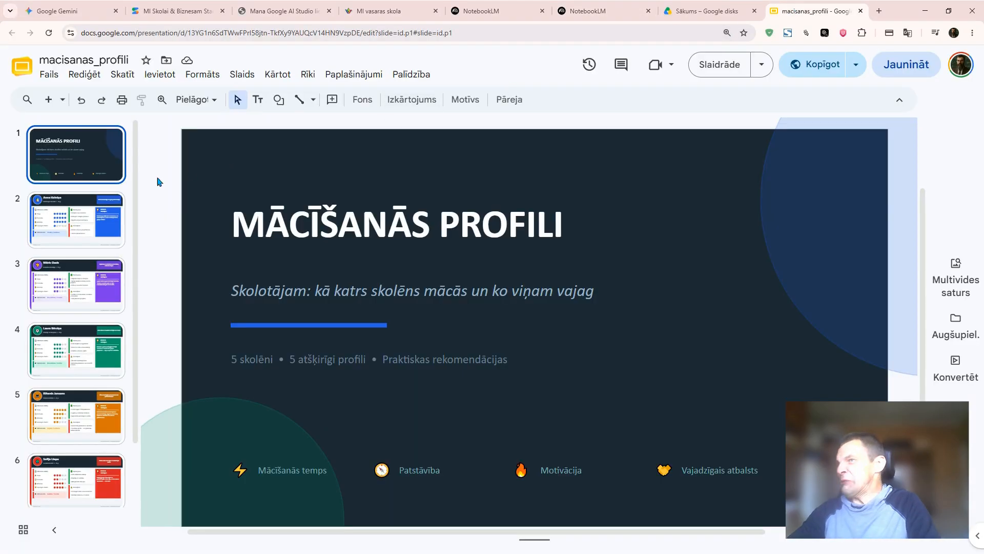
left_click(90, 207)
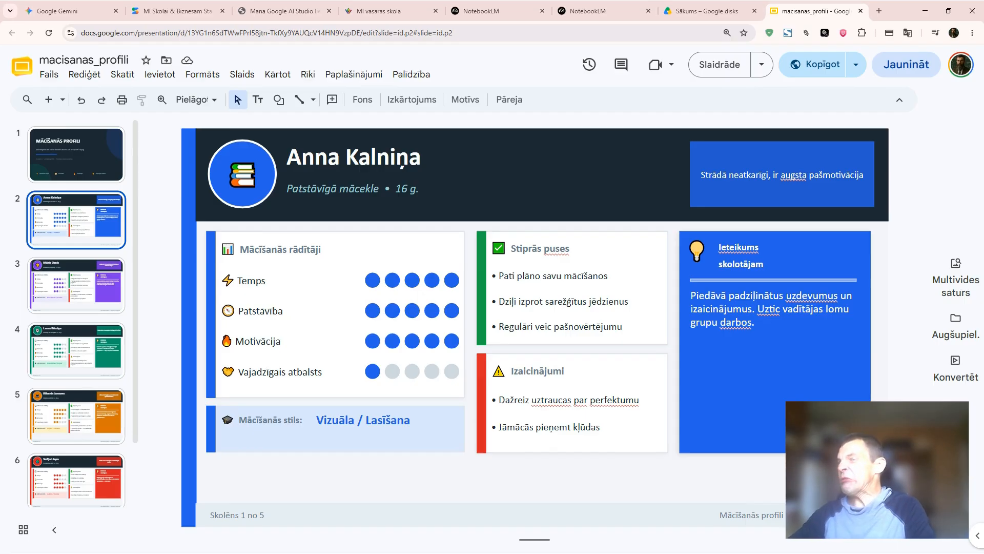
key("Down")
key("Down")
key("Down")
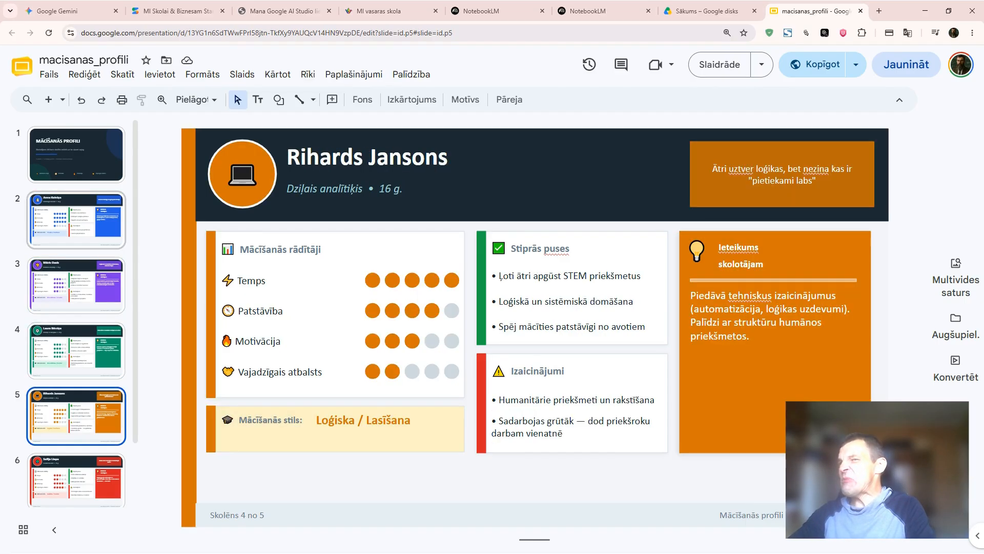
key("Down")
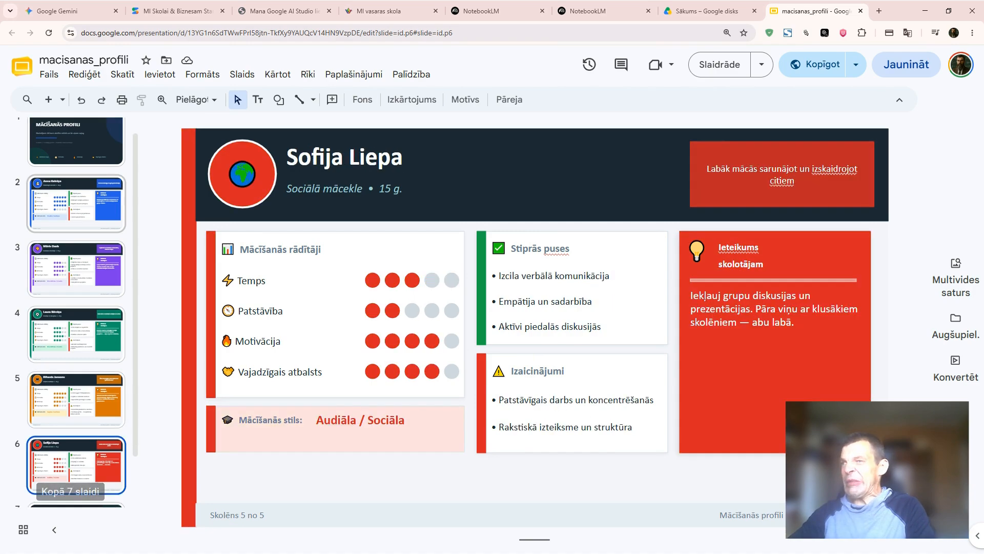
key("Down")
key("Up")
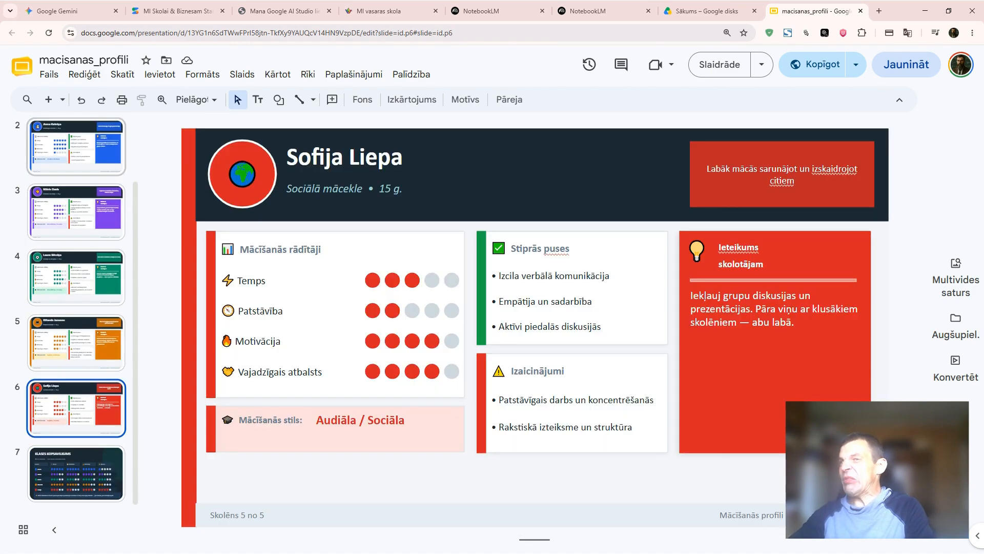
key("Up")
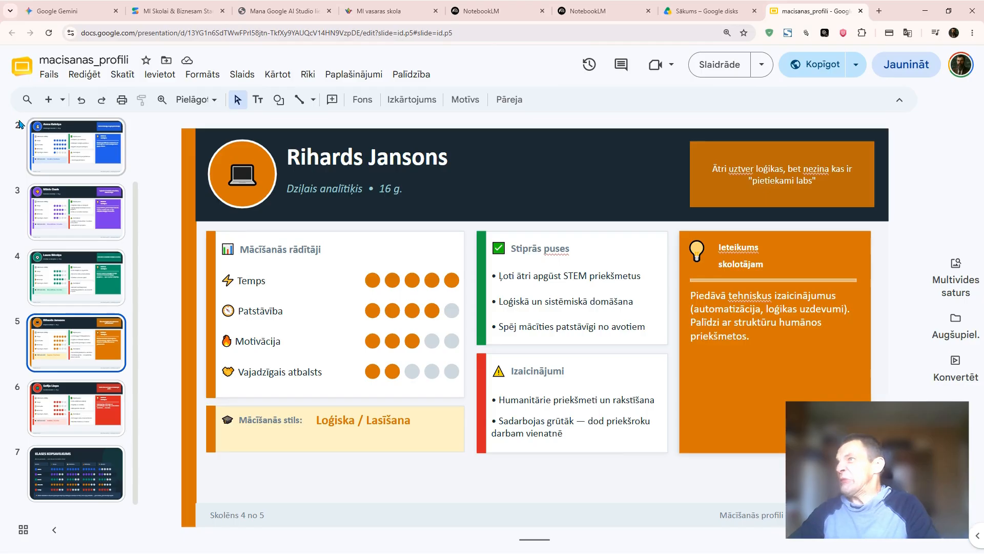
Download the macisanas_profili presentation as a PDF document.
left_click(45, 79)
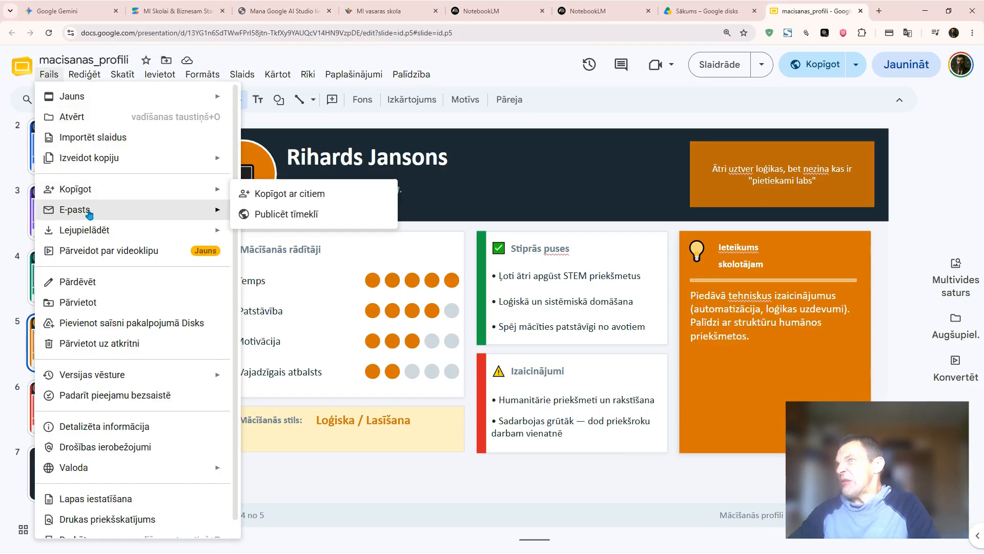
mouse_move(94, 227)
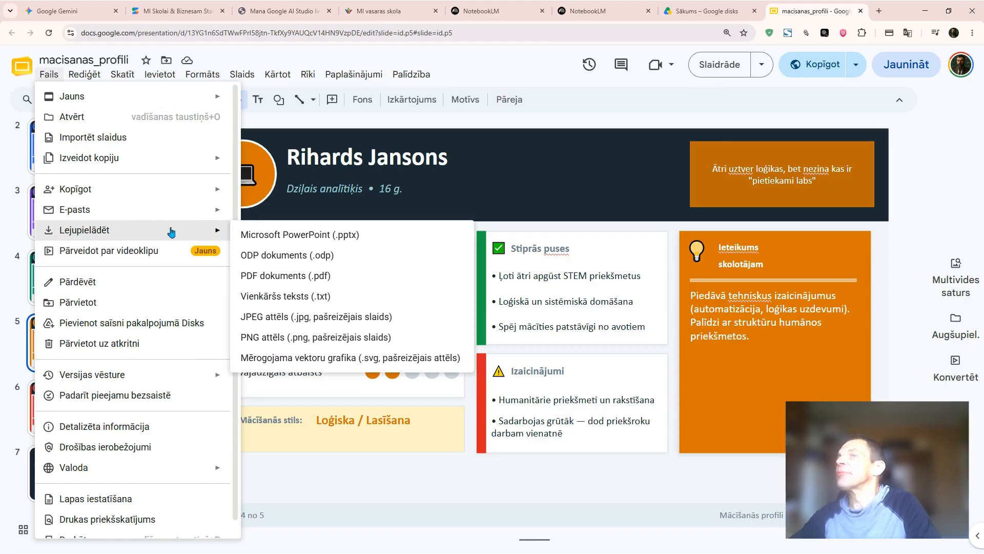
left_click(290, 278)
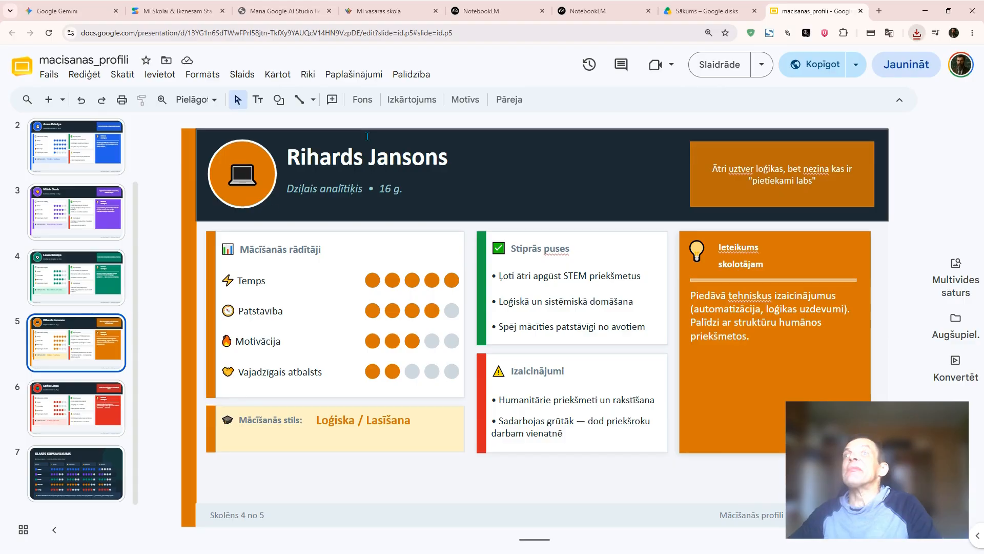
Switch to NotebookLM, create a new notebook and upload macisanas_profili.pdf as its first source.
left_click(577, 12)
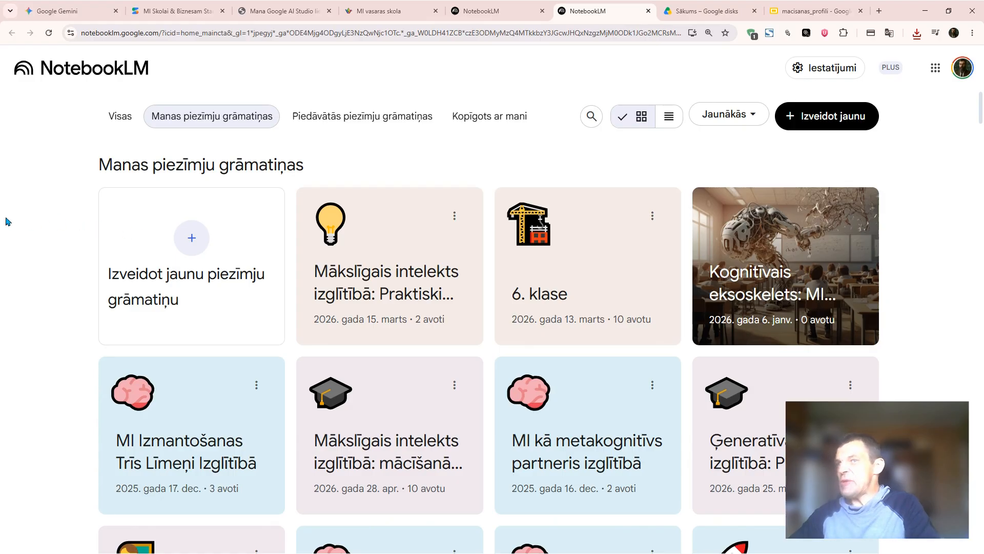
scroll(6, 222, "down", 8)
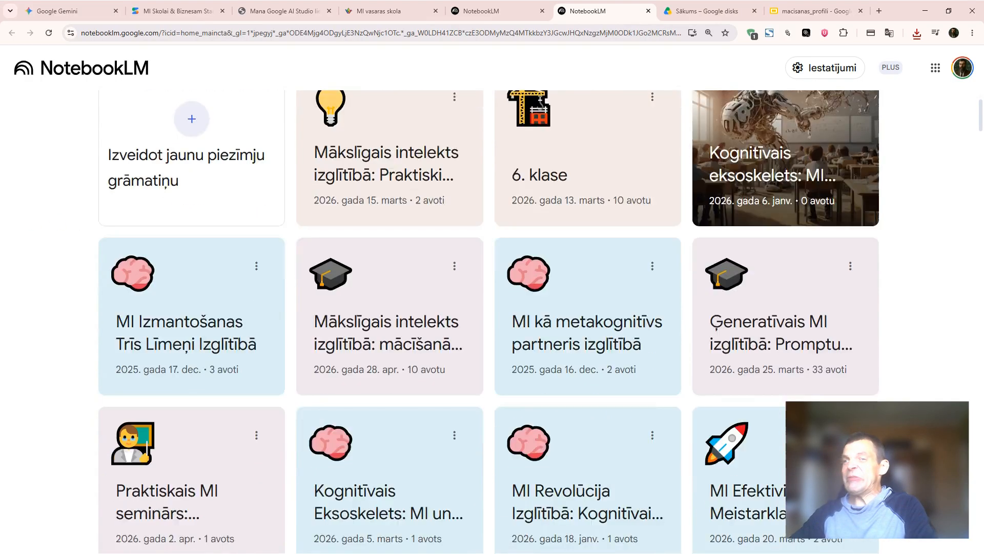
scroll(493, 318, "down", 7)
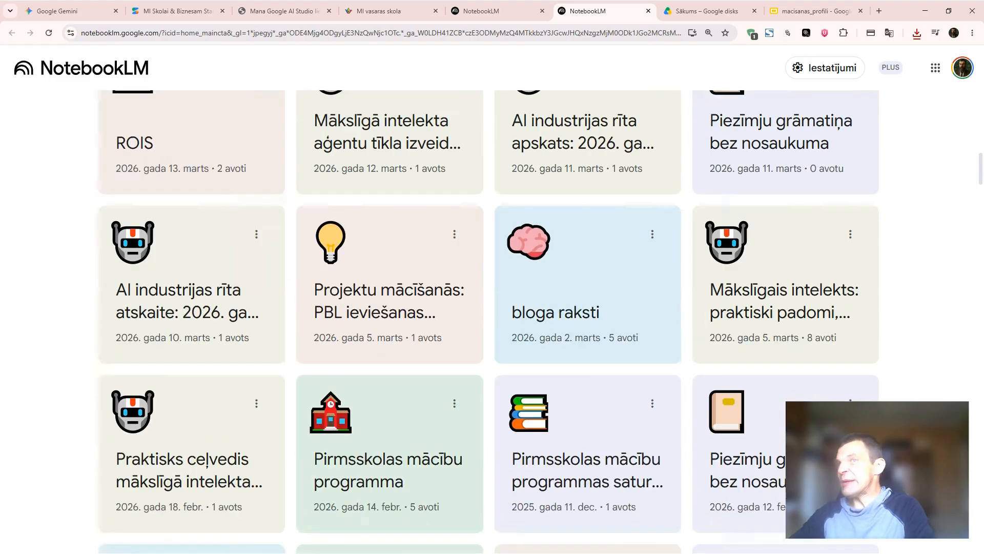
scroll(492, 318, "up", 4)
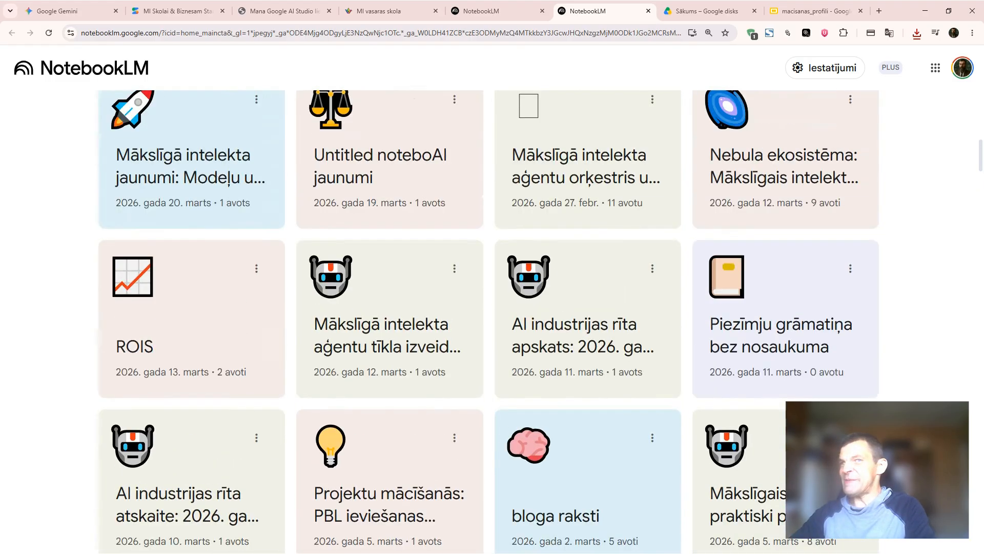
scroll(77, 253, "up", 12)
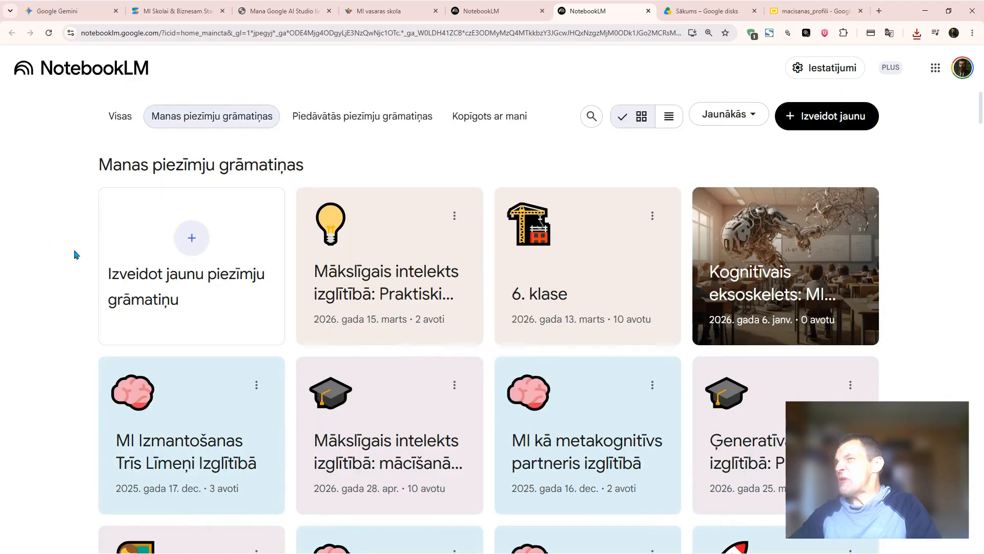
left_click(190, 248)
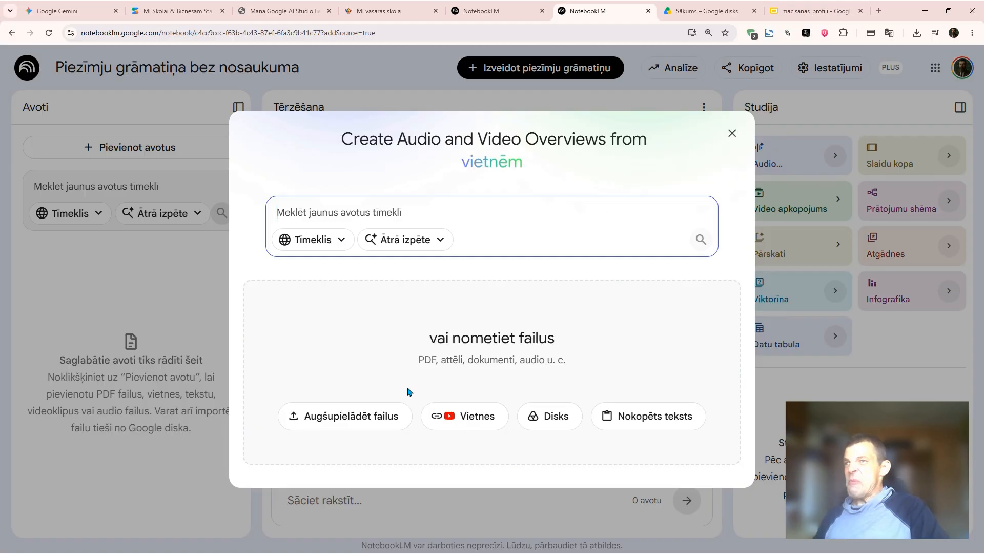
left_click(349, 411)
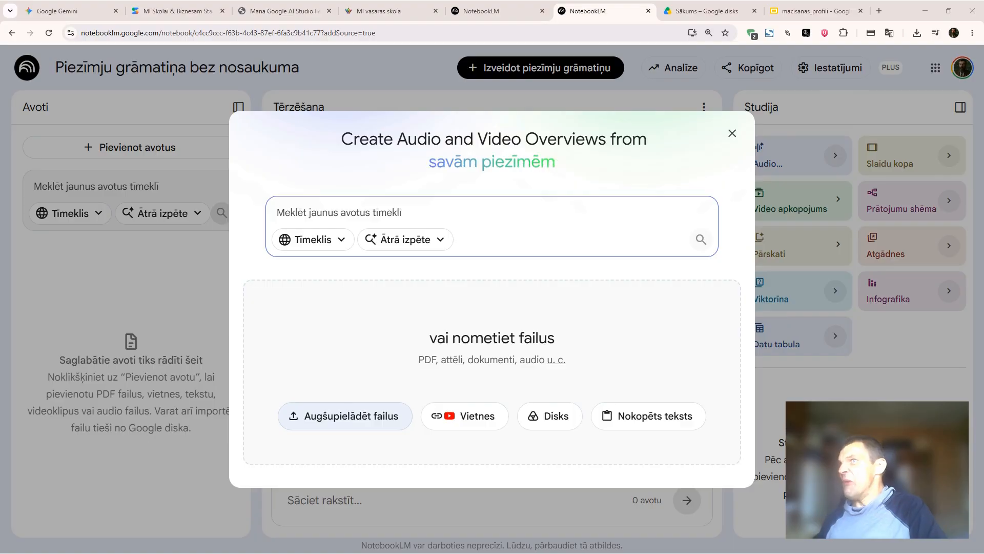
key("Return")
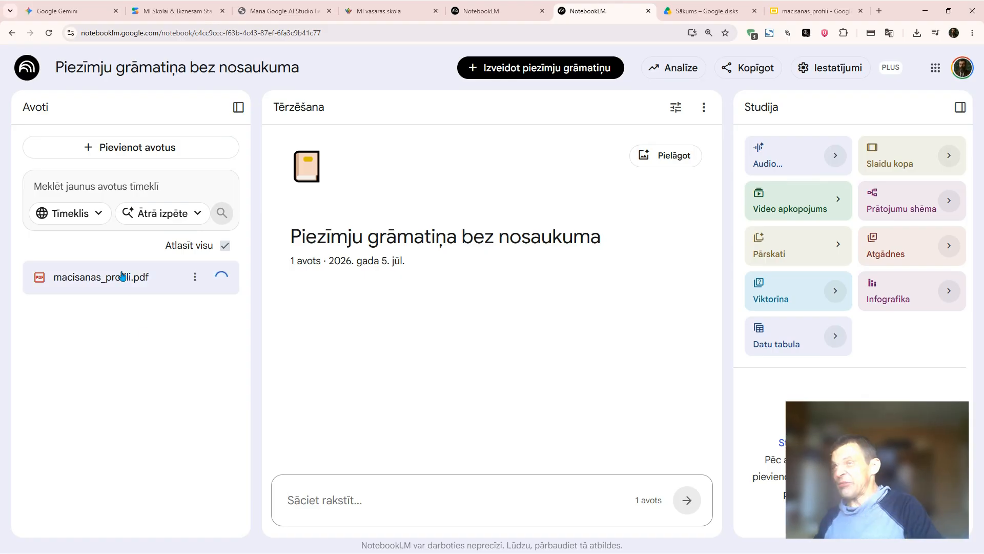
Run a fast web research for new sources with the query "mācību programma ķimija 9 klasei".
left_click(74, 186)
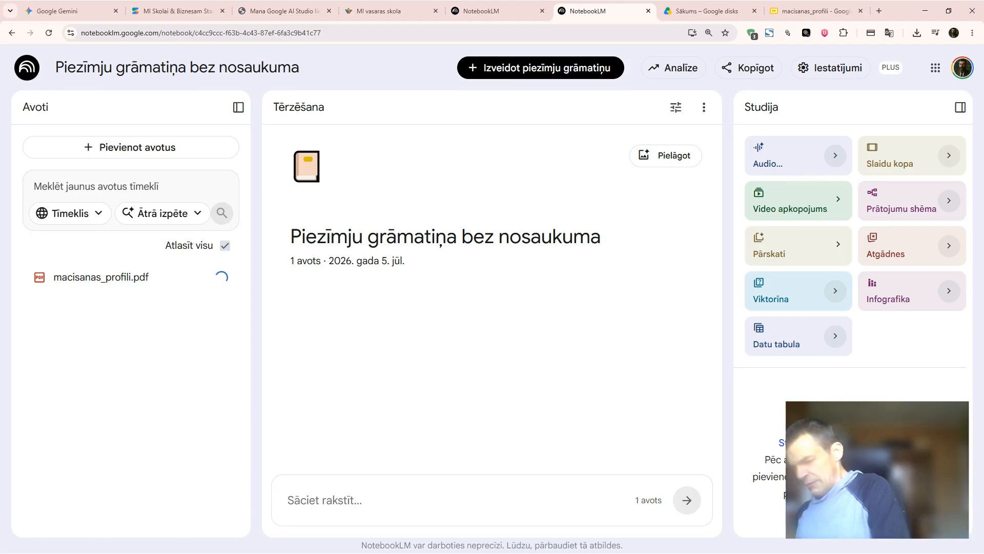
type("māc")
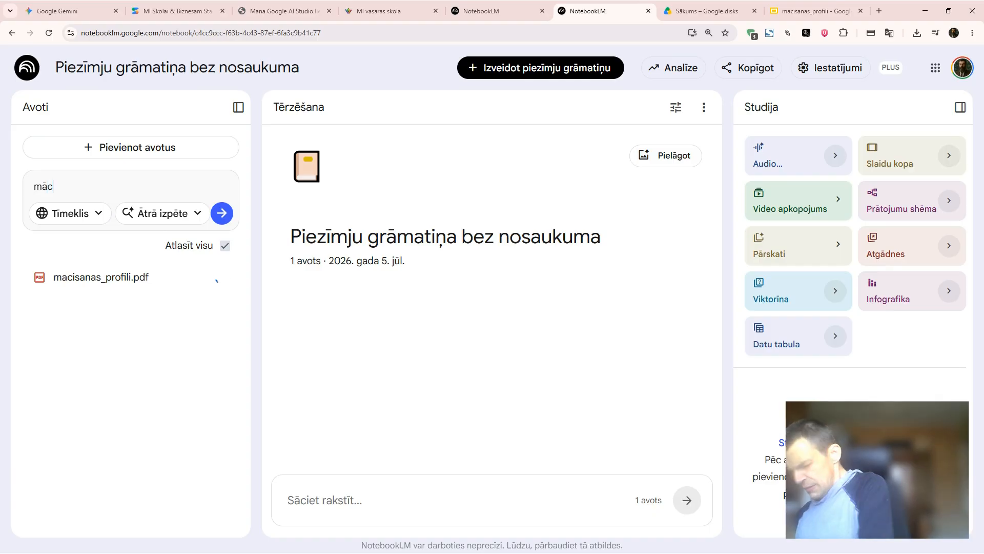
type("īb")
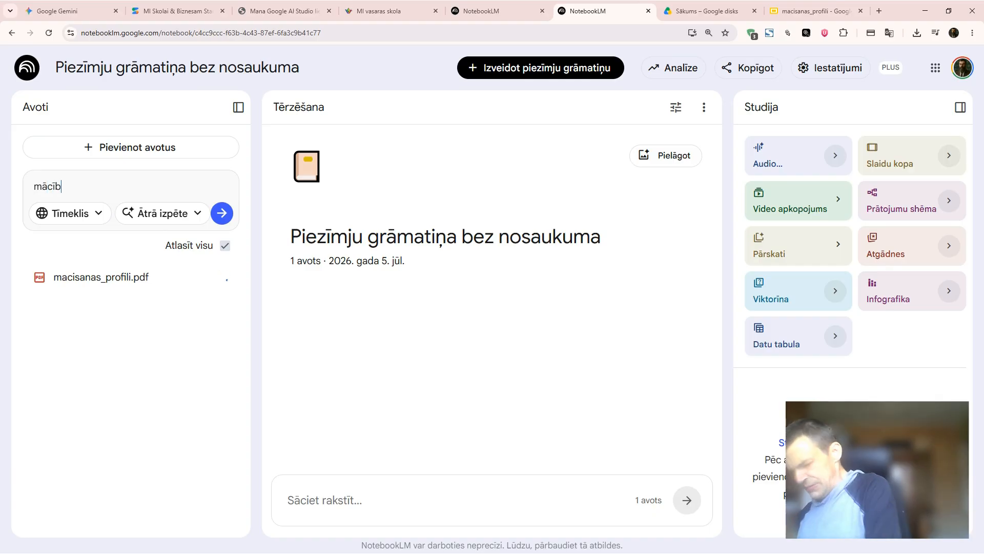
type("u pro")
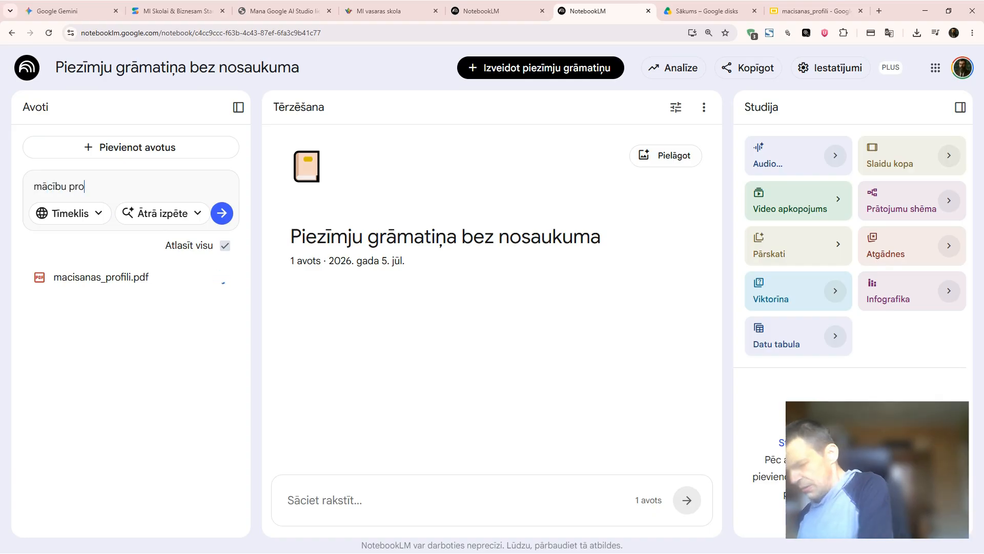
type("gramma  ")
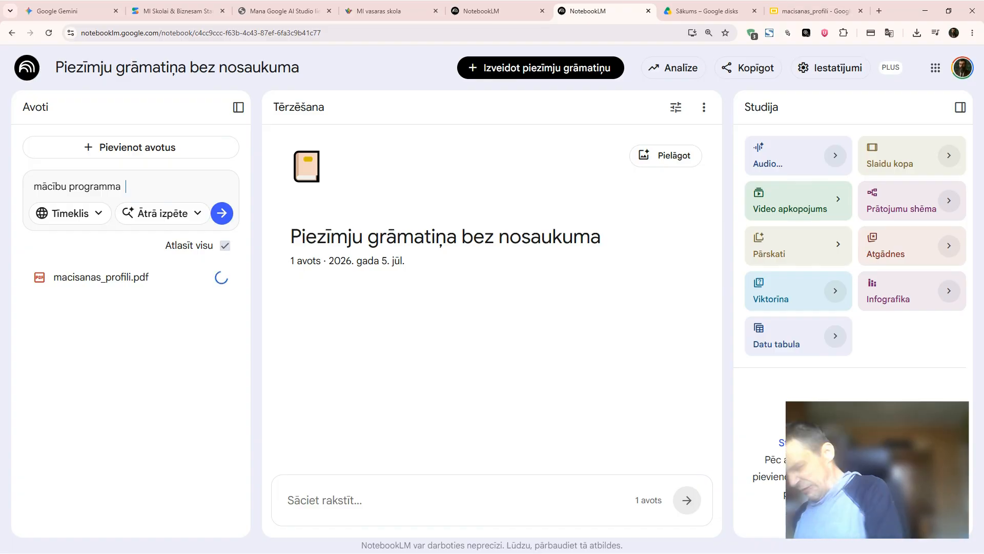
type("ķi")
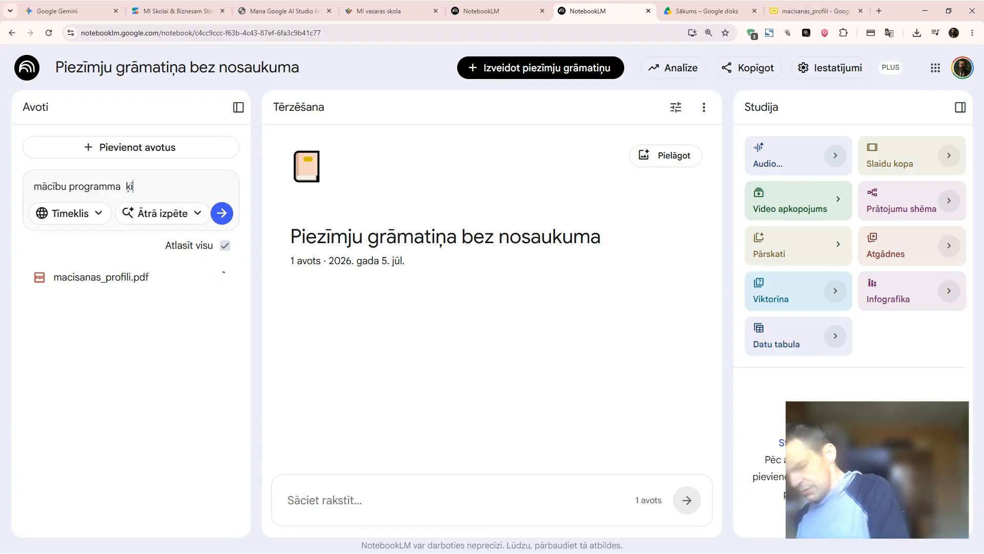
type("mija")
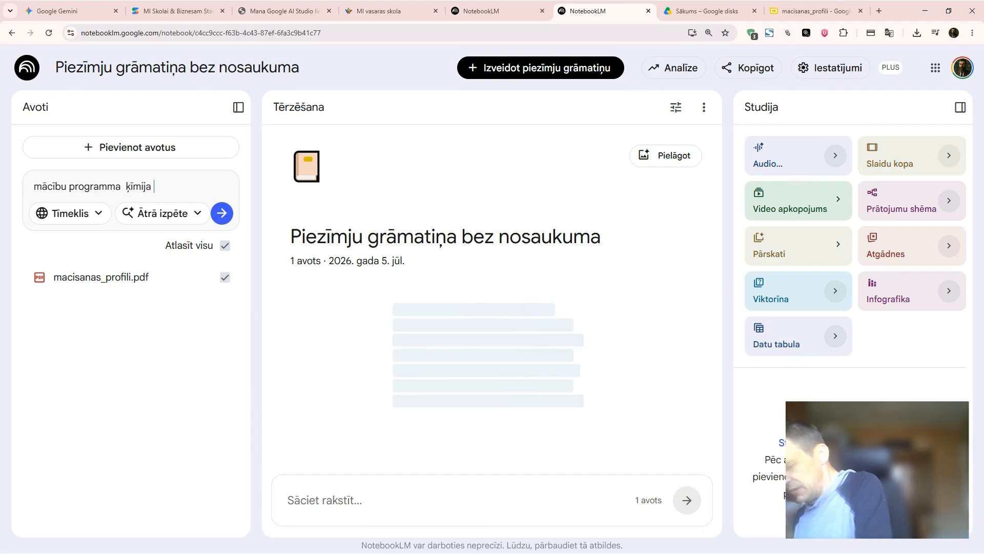
type(" 9 kl")
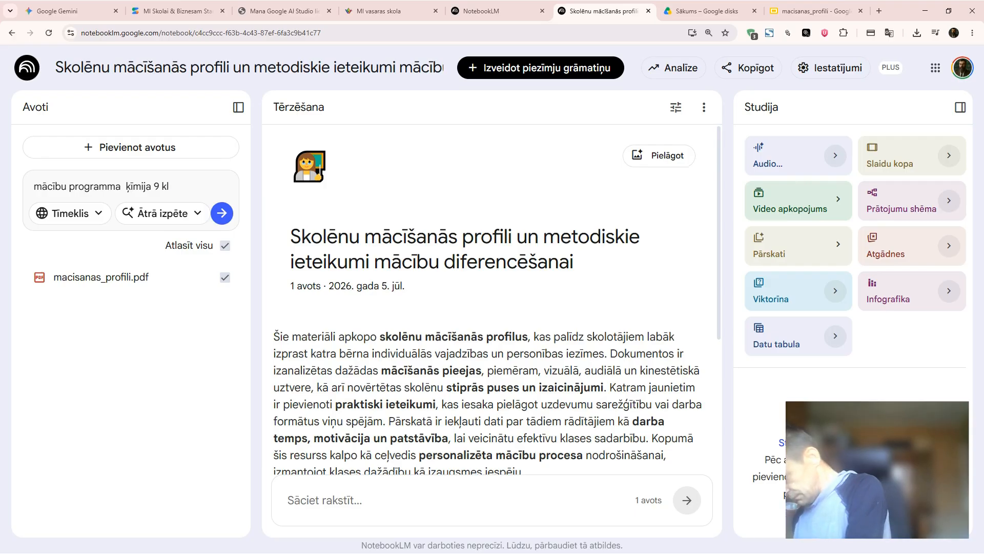
type("asei")
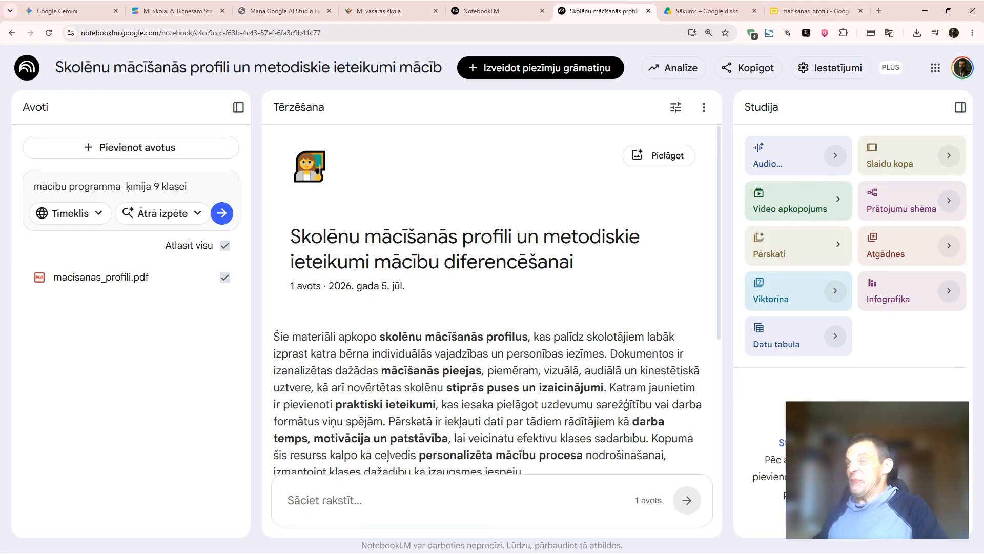
left_click(227, 214)
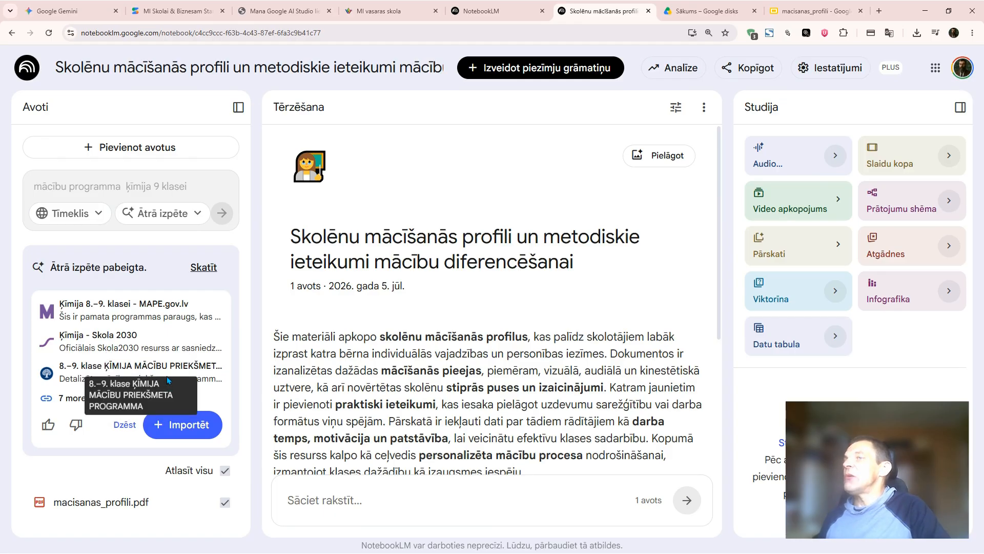
Review the full list of discovered chemistry sources and import all of them into the notebook.
left_click(213, 265)
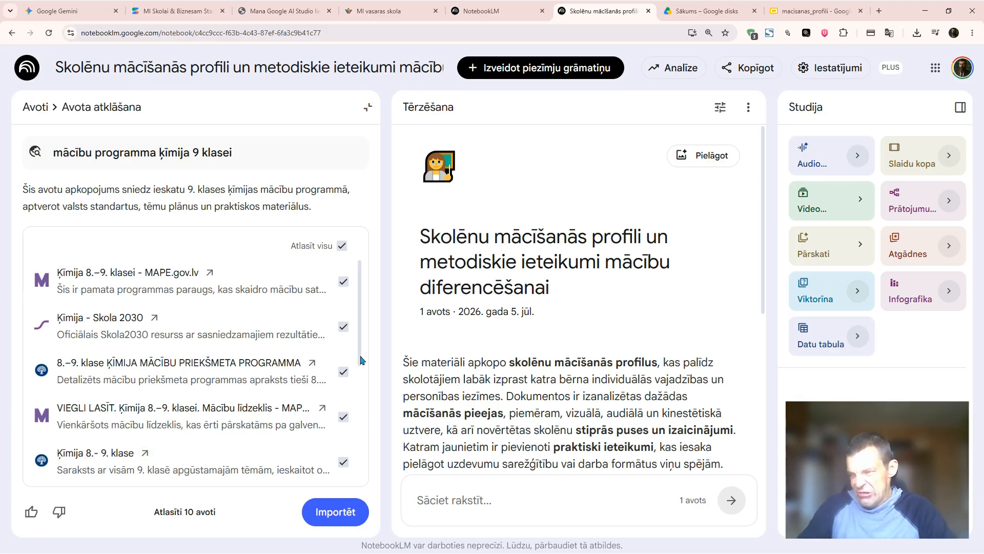
left_click_drag(360, 360, 347, 482)
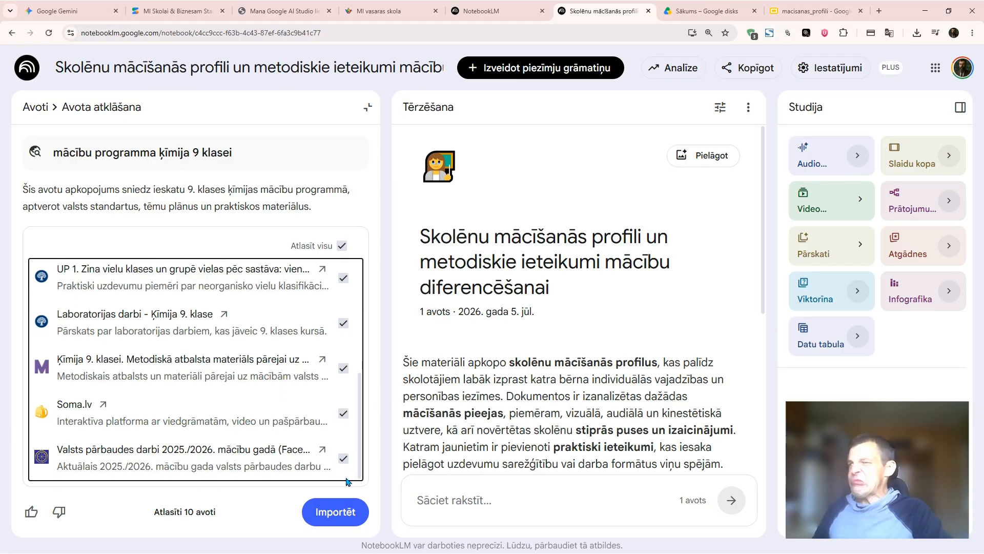
left_click(335, 511)
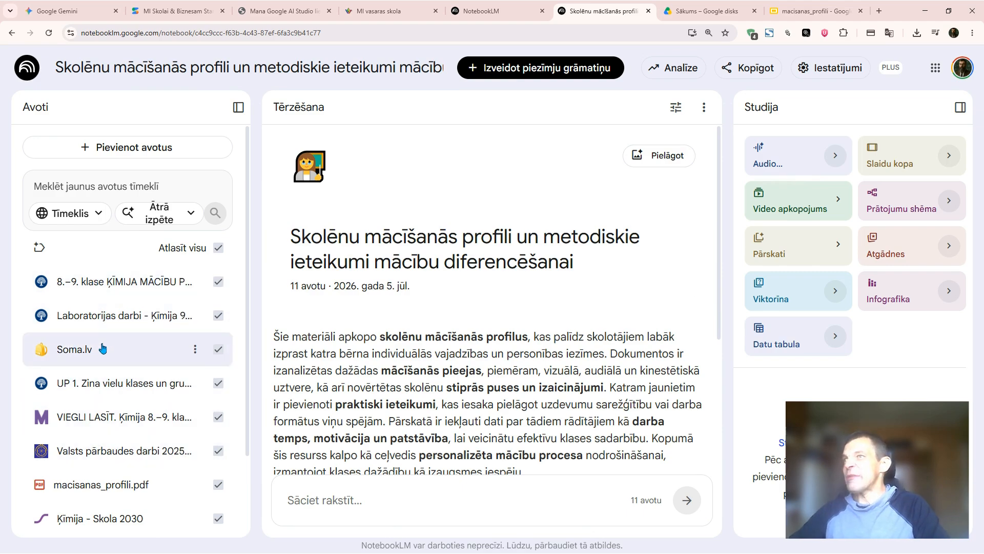
left_click(129, 144)
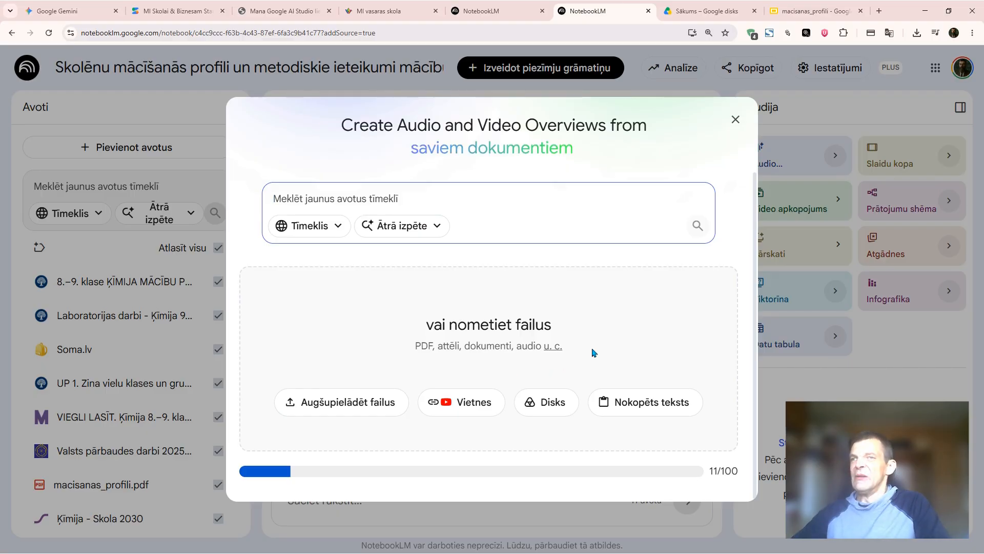
left_click(737, 118)
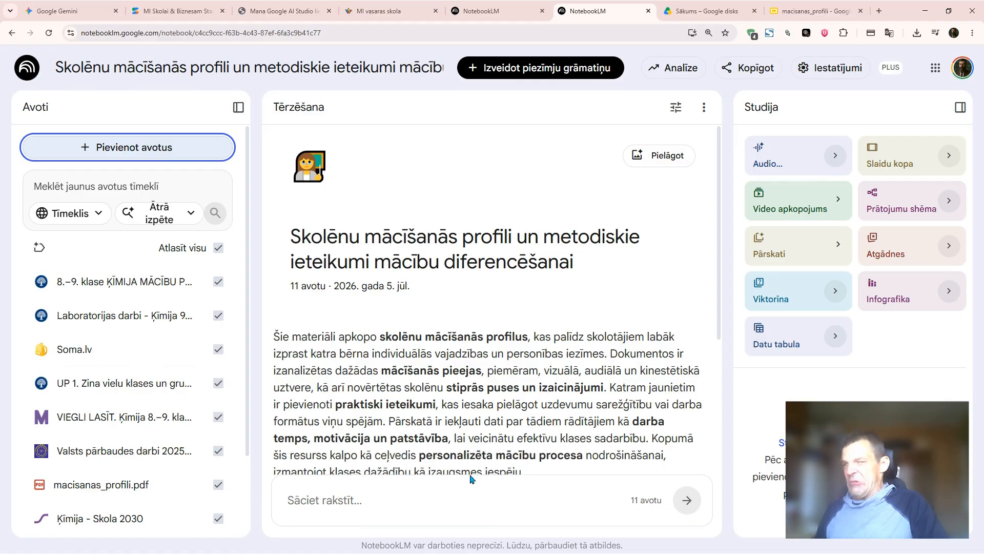
Ask the notebook chat to summarise the chemistry topics taught with the prompt "apkopo tēmas ko maca ķimijā".
left_click(333, 494)
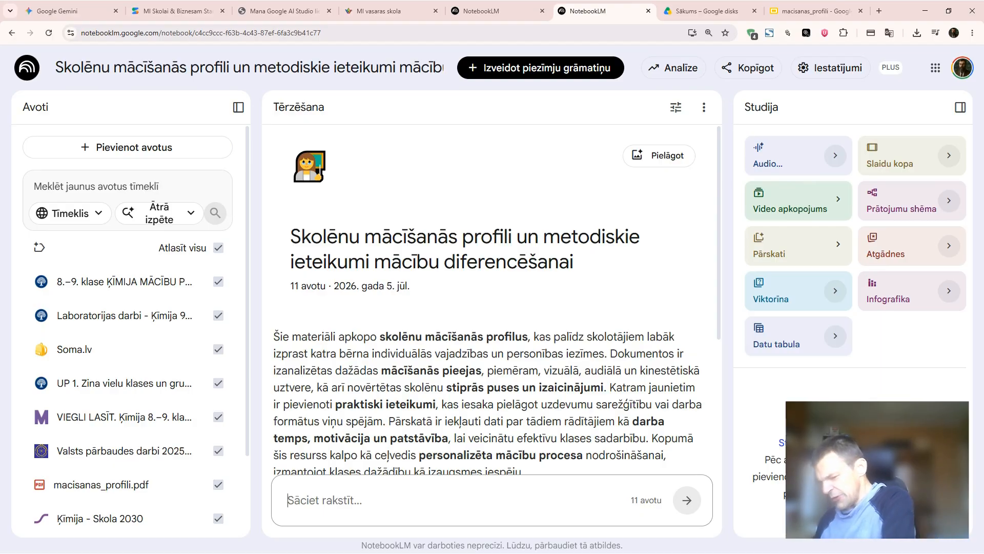
type("apk")
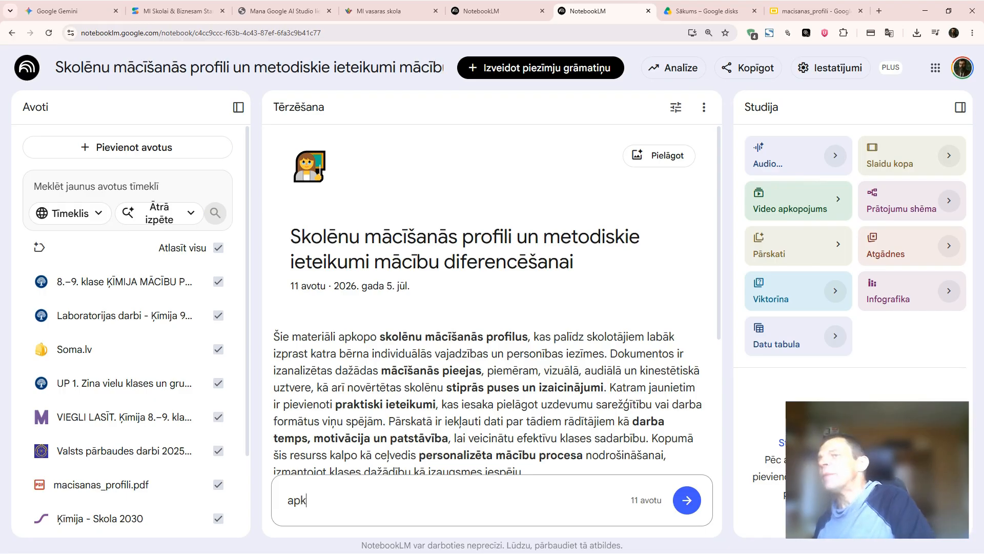
type("opo tēmas ko maca ķ")
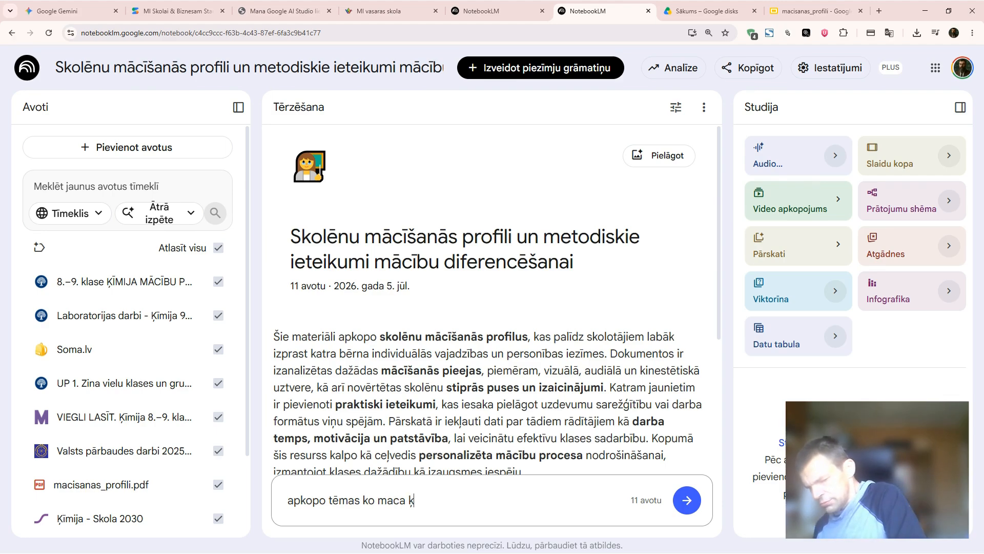
type("imij")
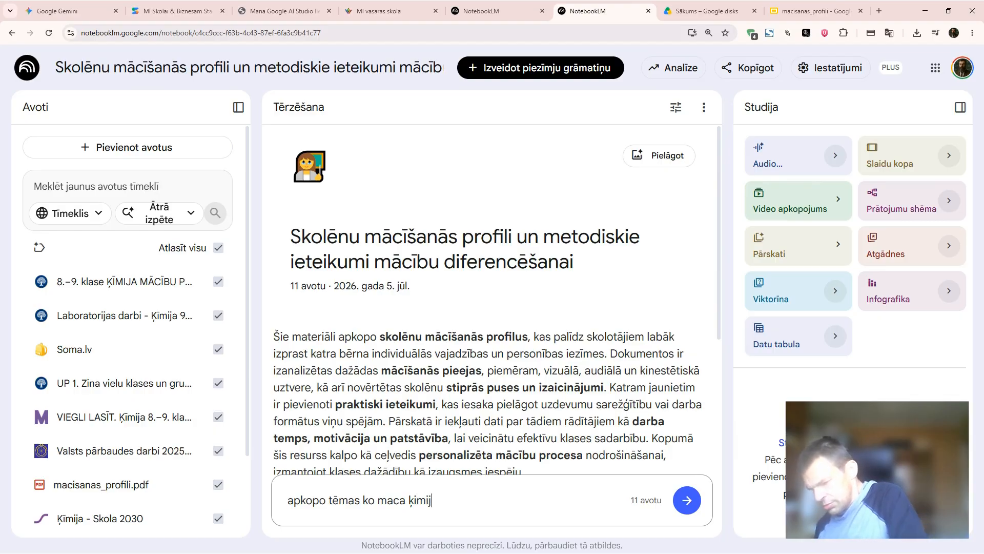
type("ā")
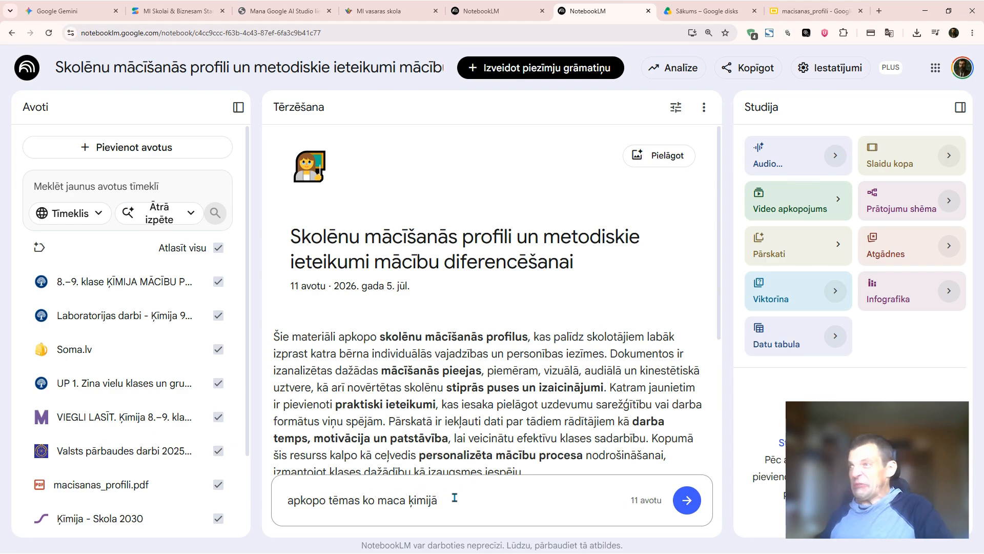
left_click(678, 503)
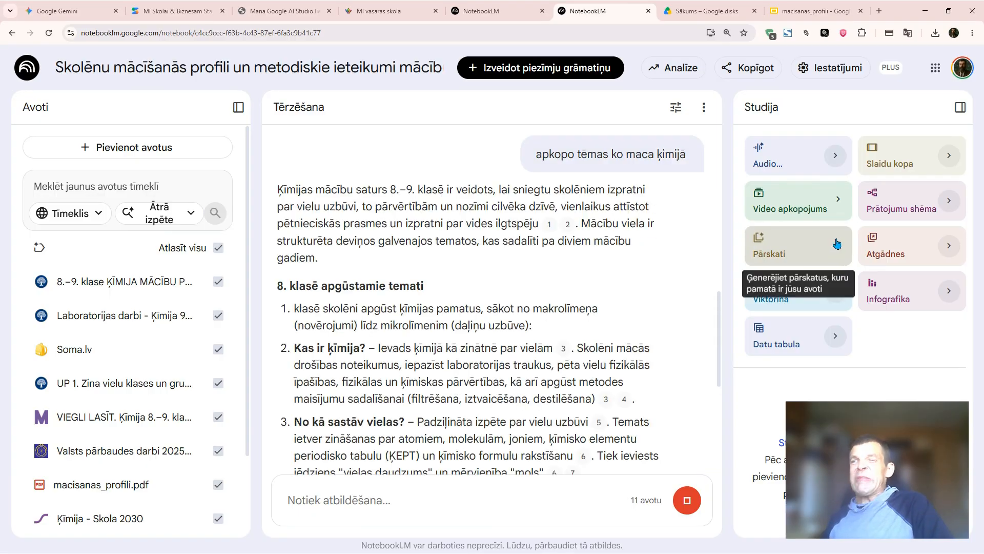
Generate a study guide report (Mācību ceļvedis) from the sources, keeping the default Latvian language and prefilled description.
left_click(838, 244)
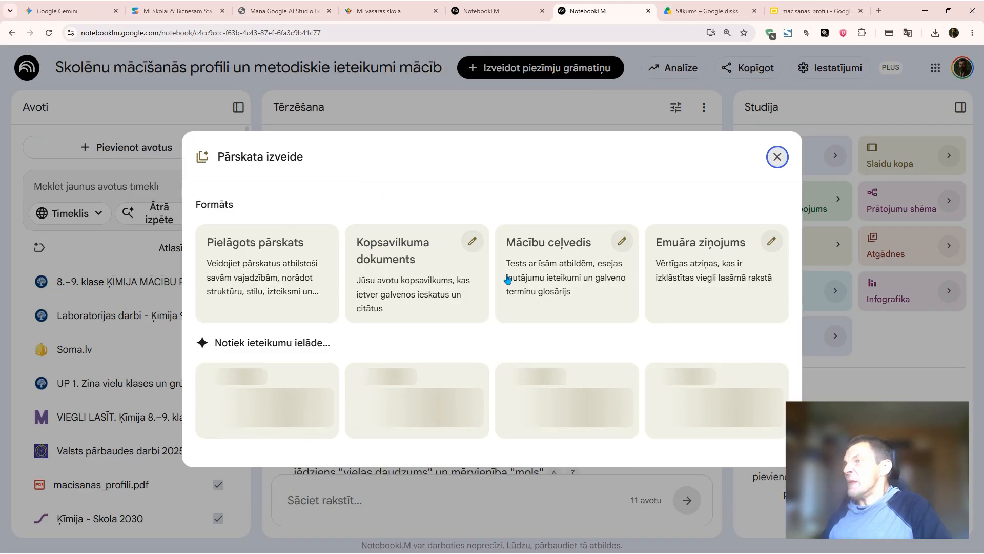
left_click(621, 240)
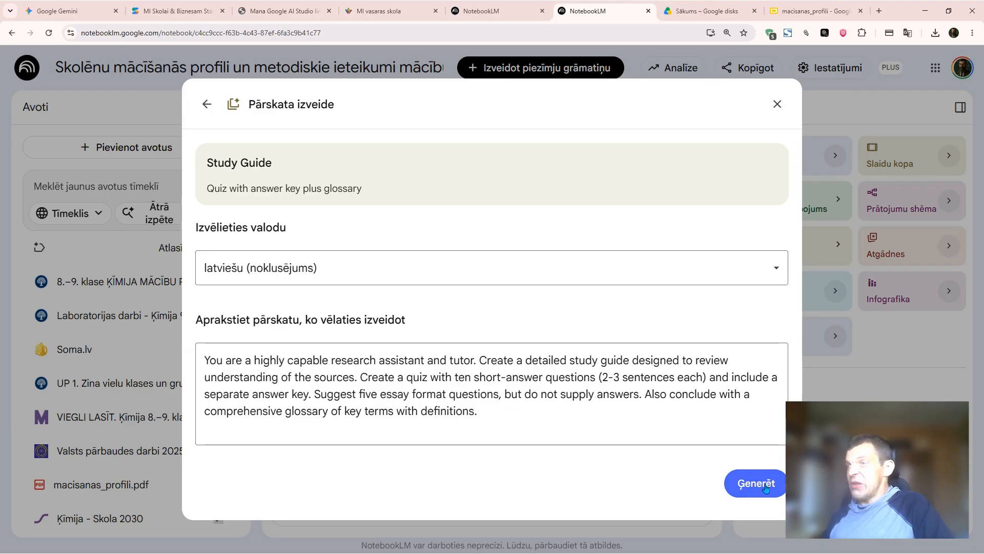
left_click(744, 483)
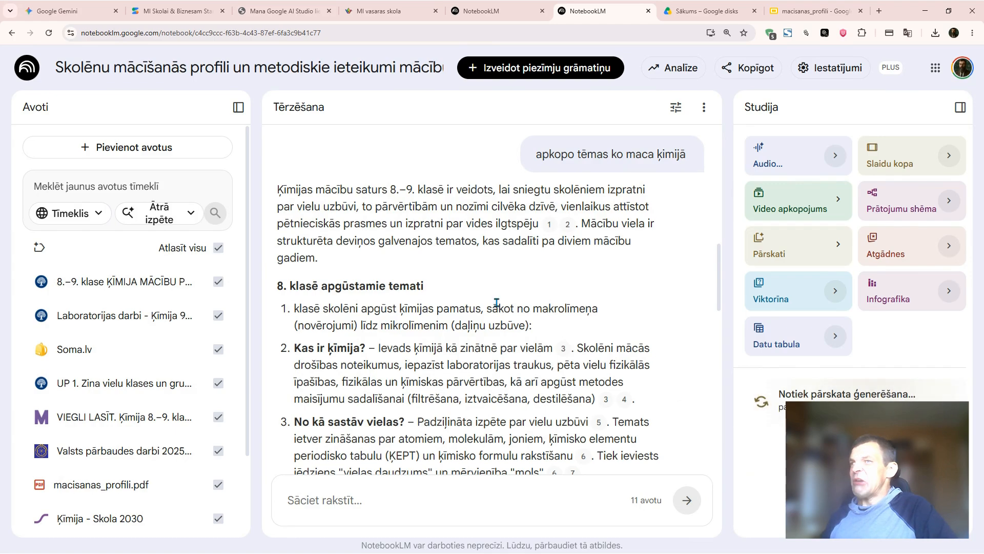
Read through the chat answer's list of chemistry topics for grades 8 and 9.
scroll(497, 302, "down", 6)
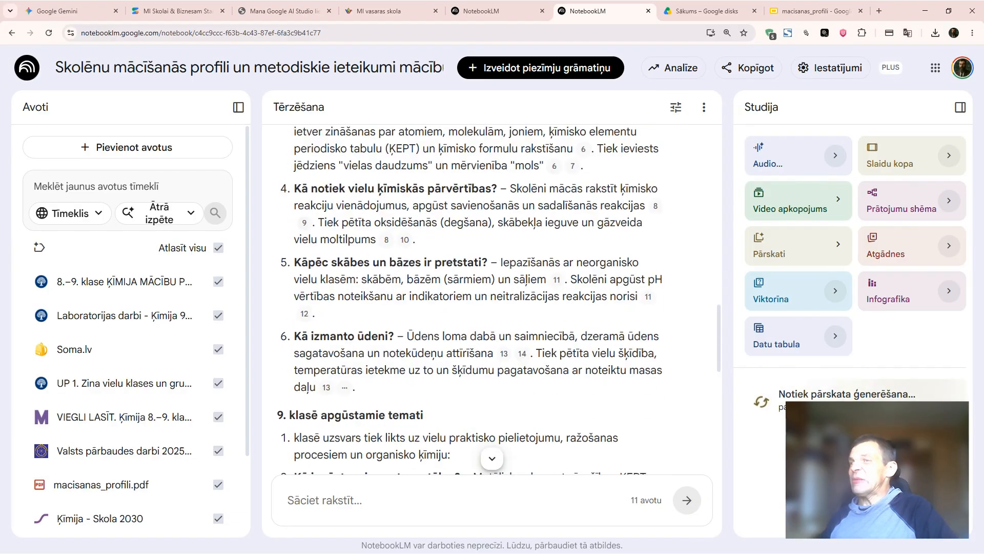
scroll(492, 300, "down", 2)
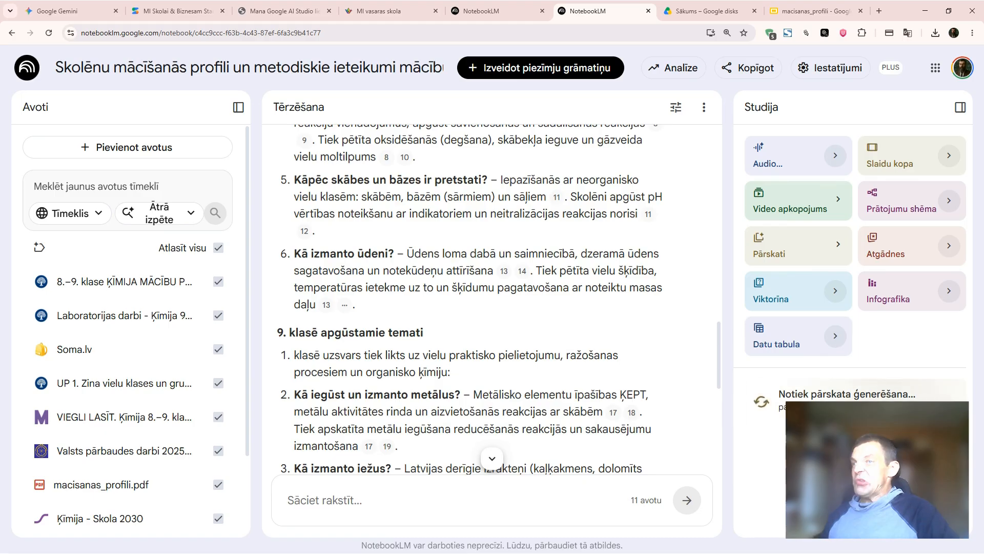
scroll(492, 300, "down", 1)
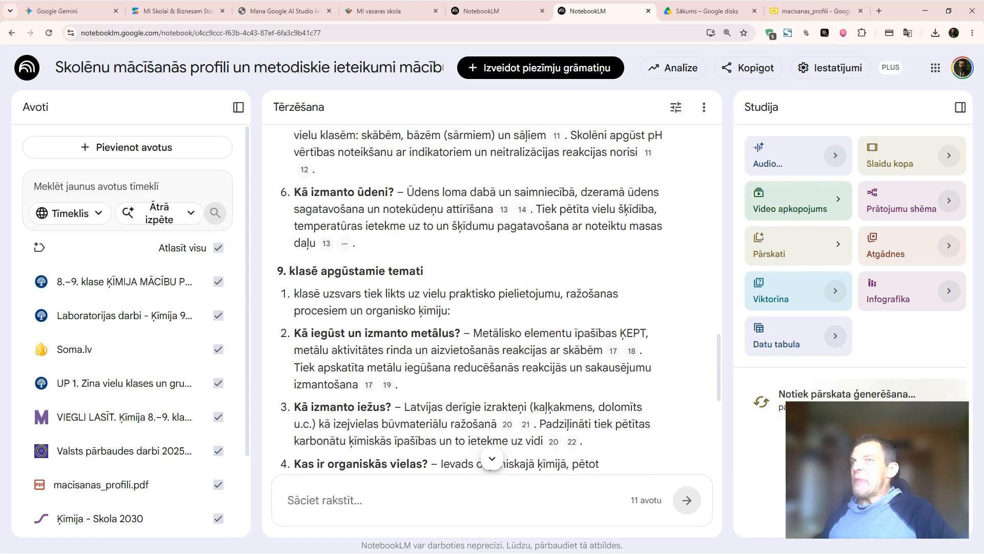
scroll(492, 300, "down", 3)
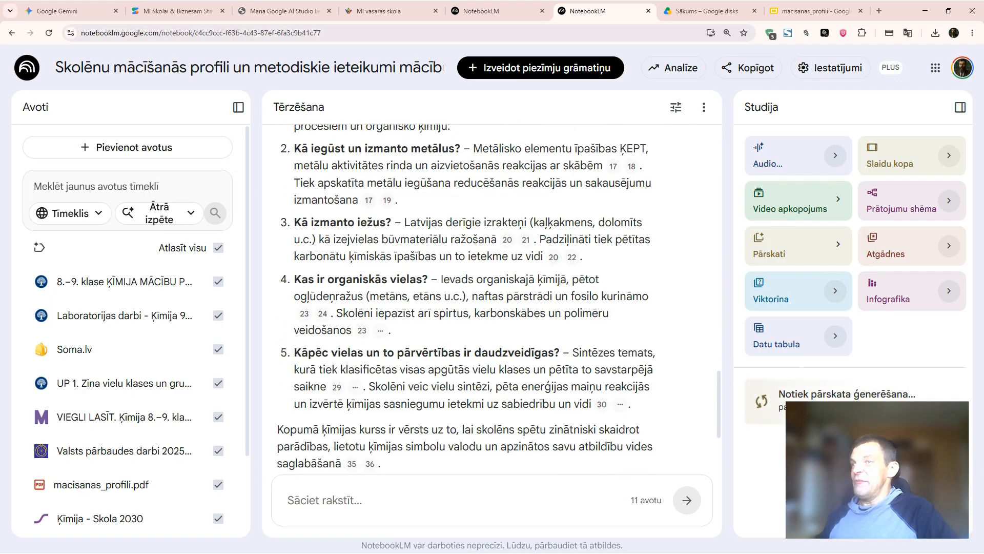
scroll(492, 300, "down", 2)
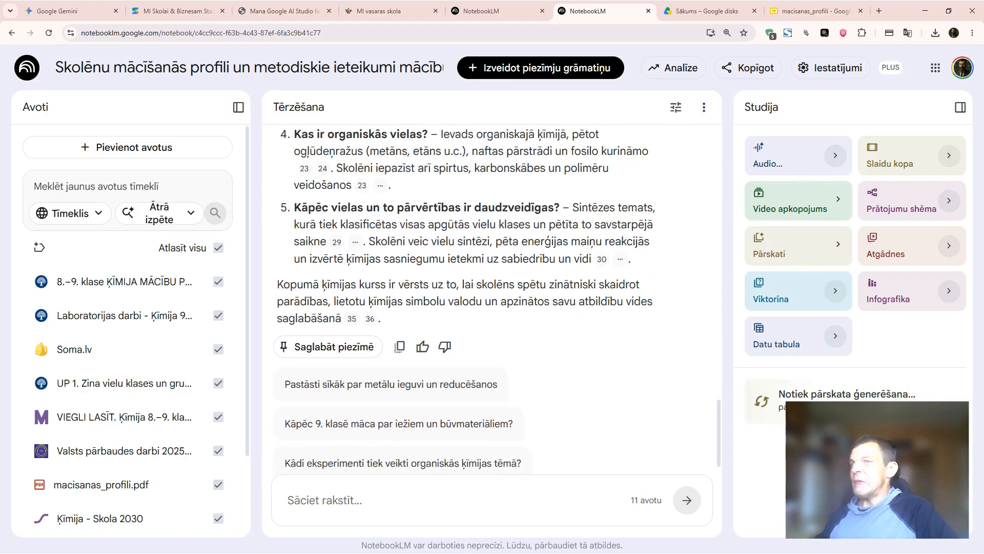
scroll(492, 300, "down", 1)
scroll(492, 293, "up", 1)
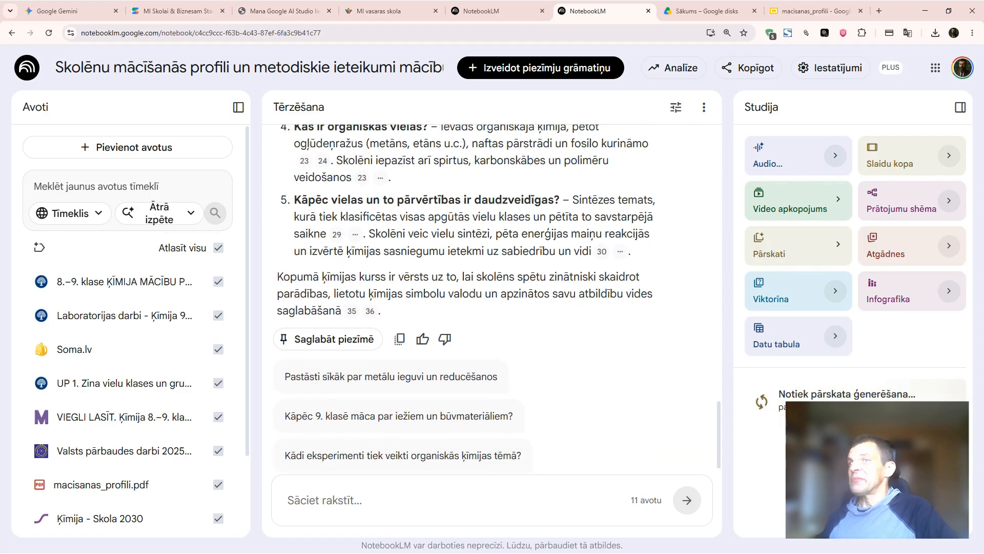
scroll(493, 292, "up", 3)
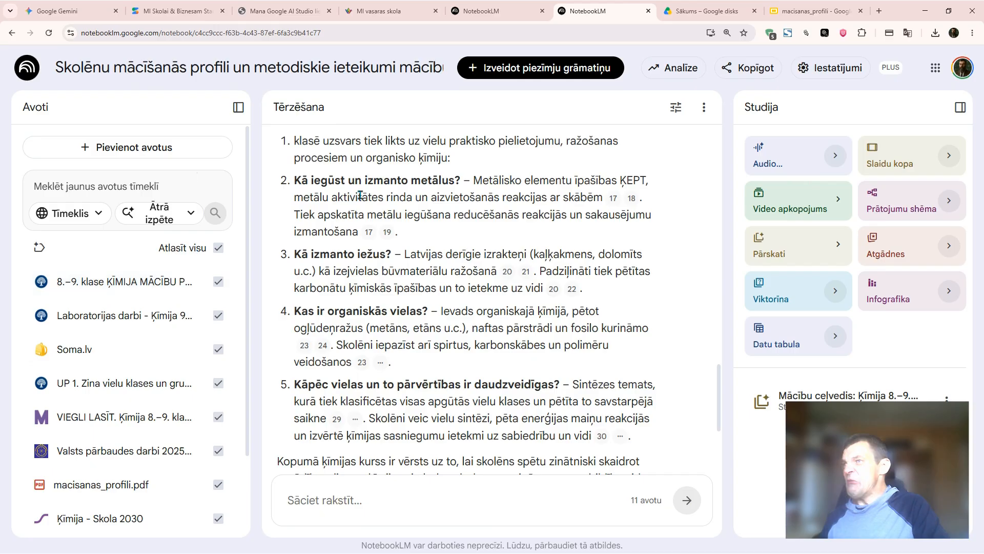
Generate a slide deck in the presenter slides format (Prezentētāja slaidi) with the description "tēmu apkopojums 9 klasei".
left_click(950, 157)
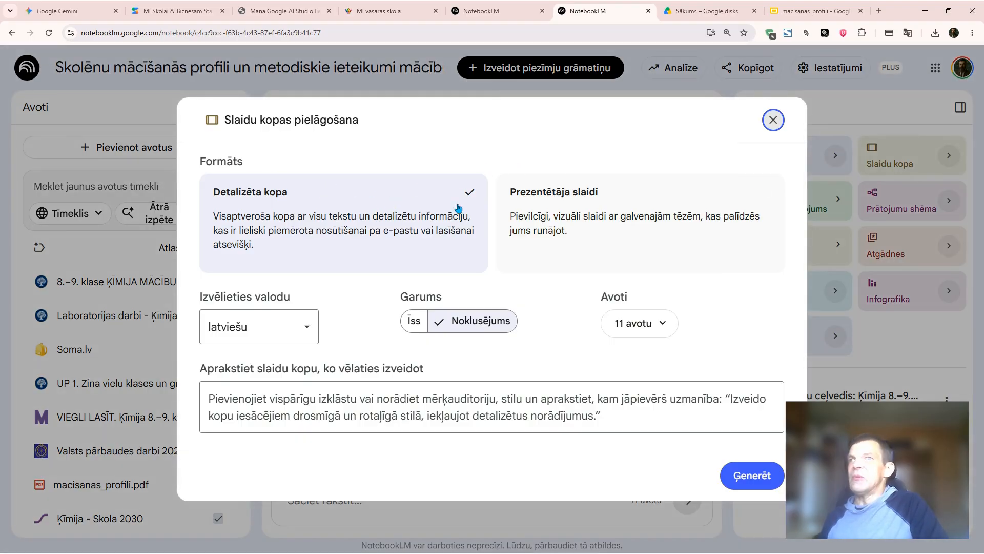
left_click(556, 191)
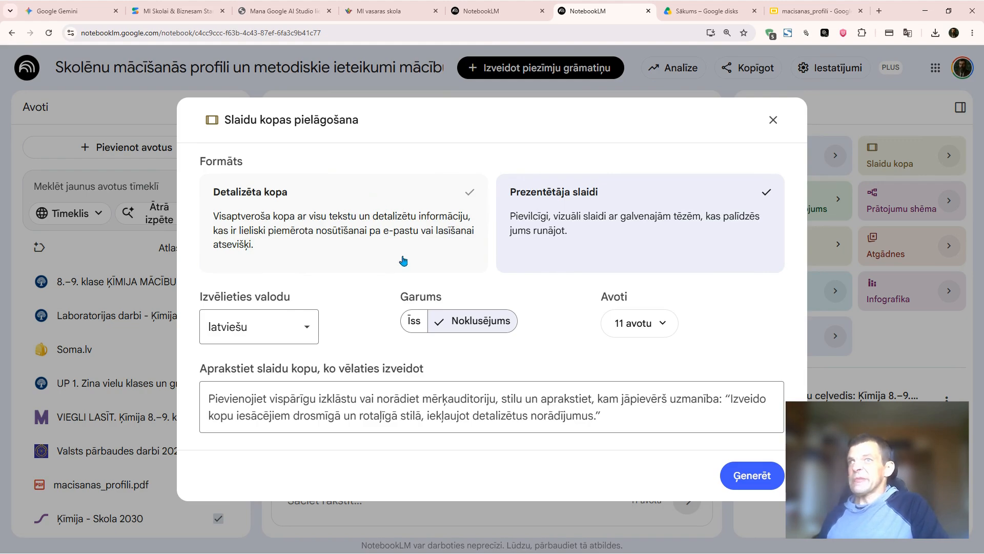
left_click(251, 400)
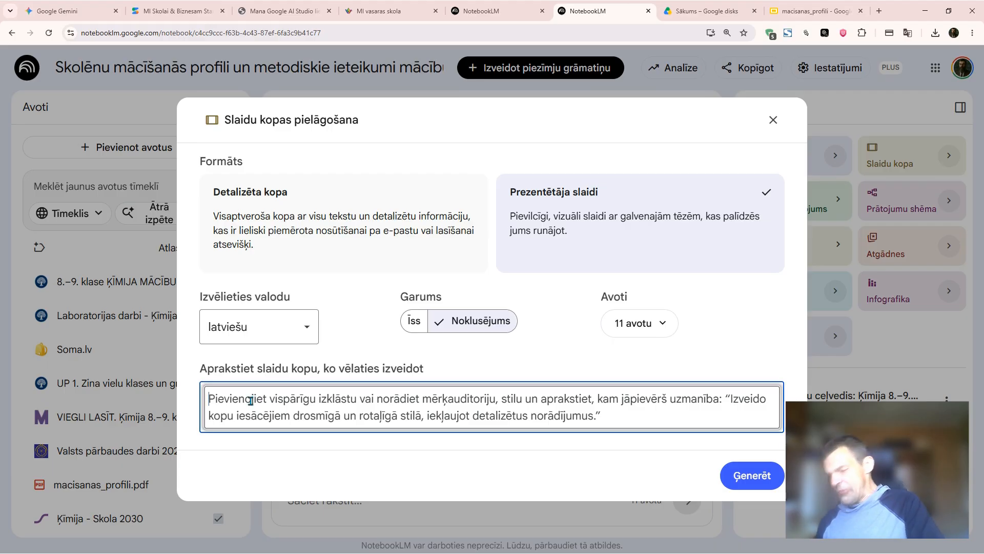
type("t")
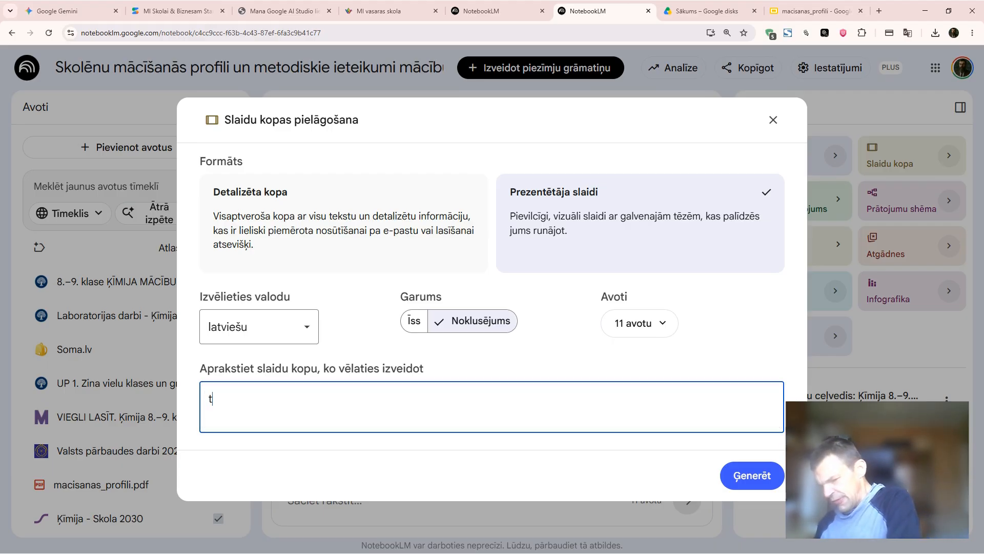
type("ēmu apk")
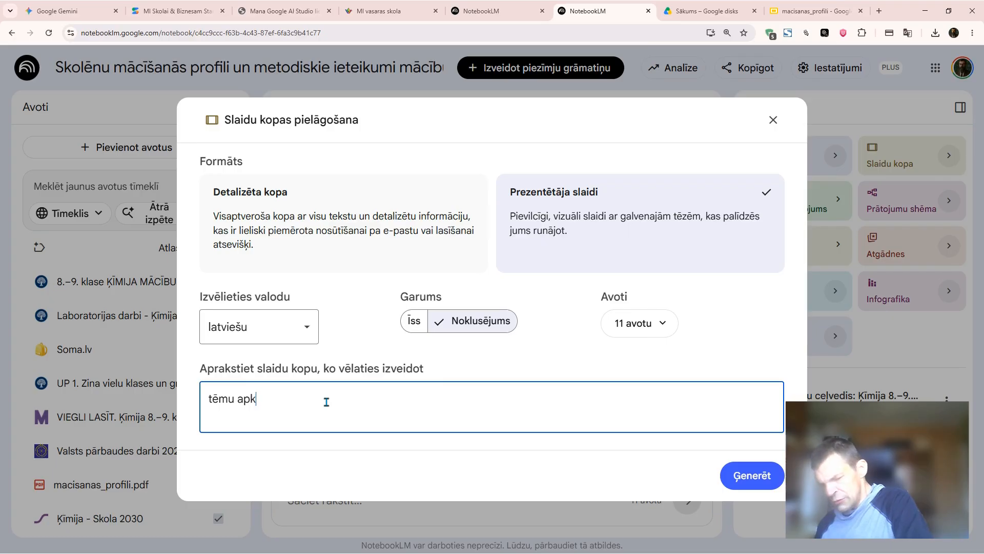
type("opojums 9")
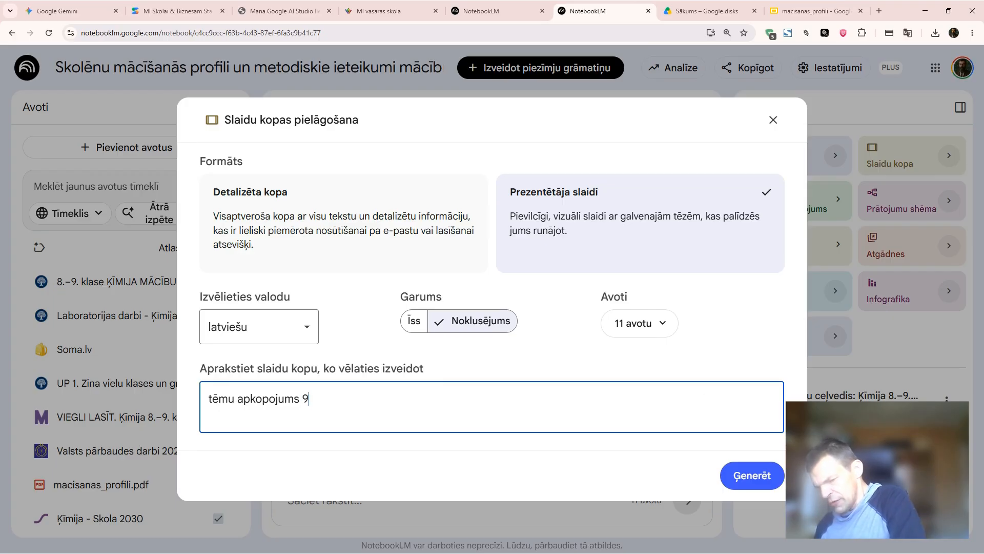
type("klasei")
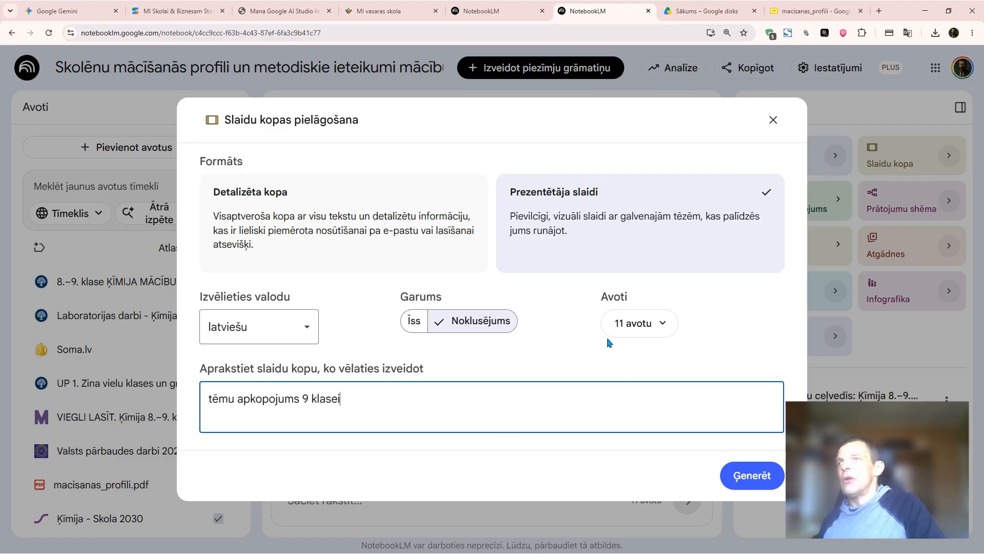
left_click(748, 472)
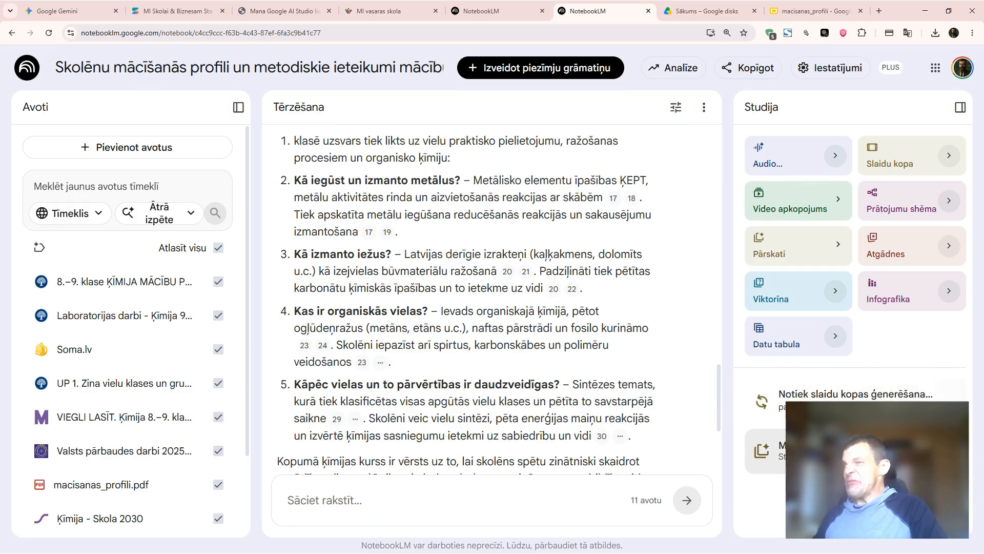
Open the generated chemistry study guide and review its quiz questions, answer key and essay questions.
left_click(749, 447)
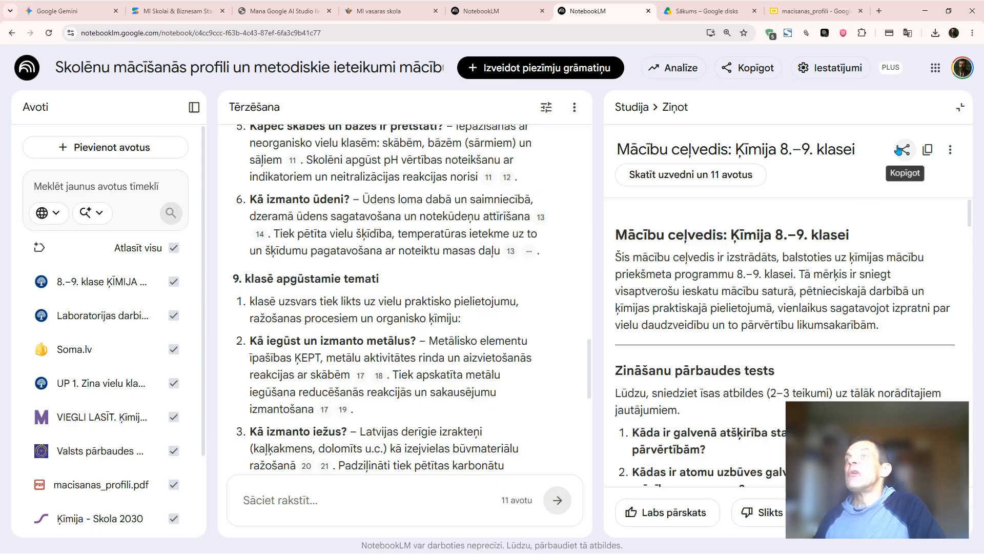
left_click(961, 107)
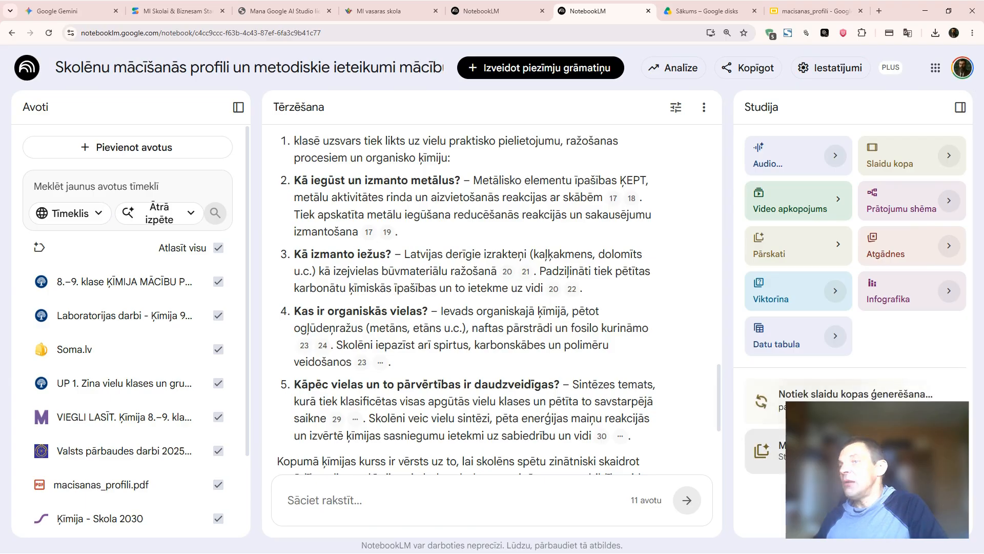
left_click(841, 451)
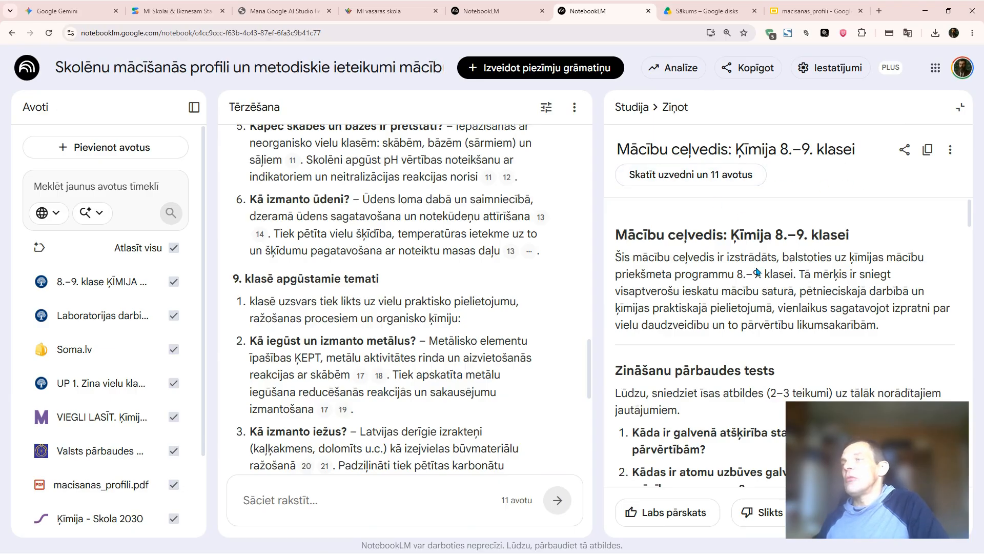
scroll(758, 272, "down", 3)
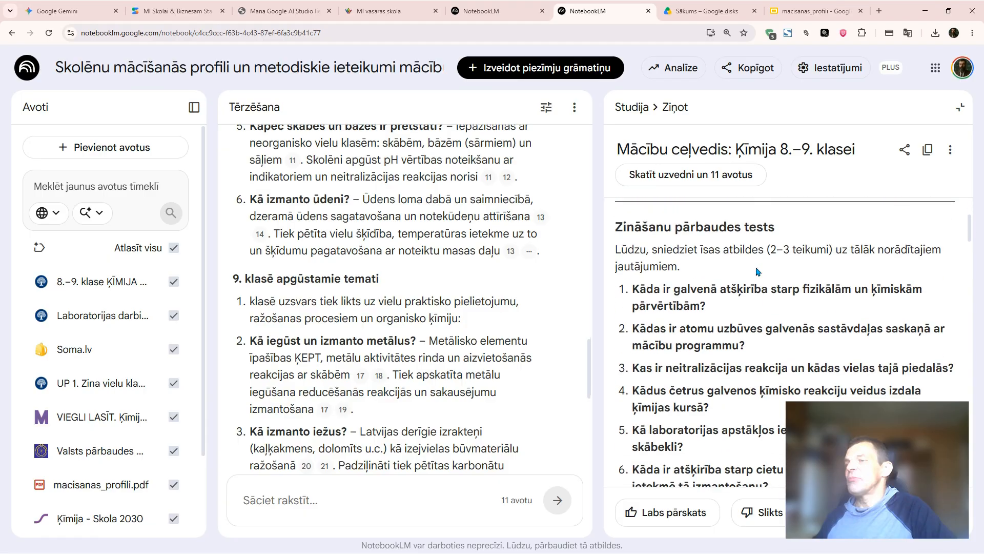
scroll(758, 272, "down", 3)
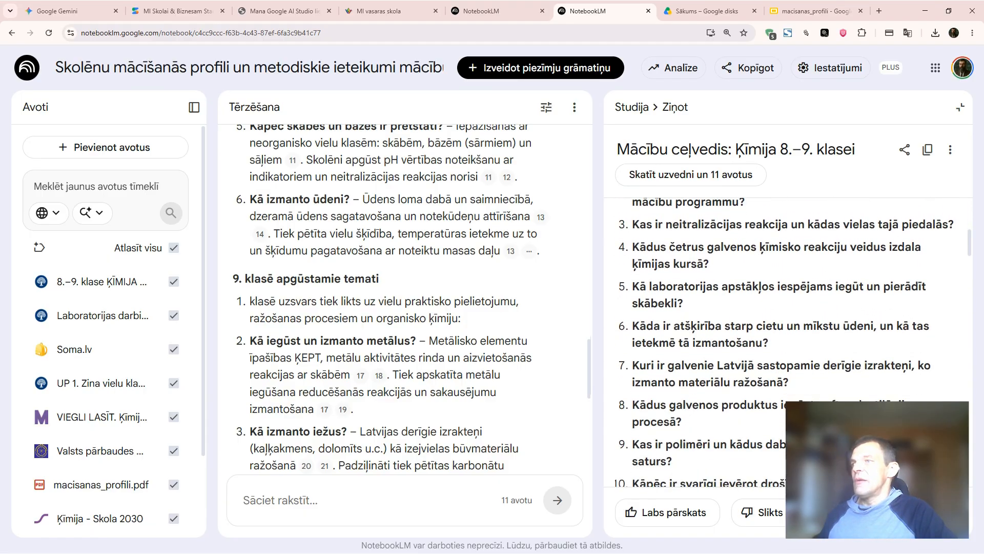
scroll(758, 272, "down", 4)
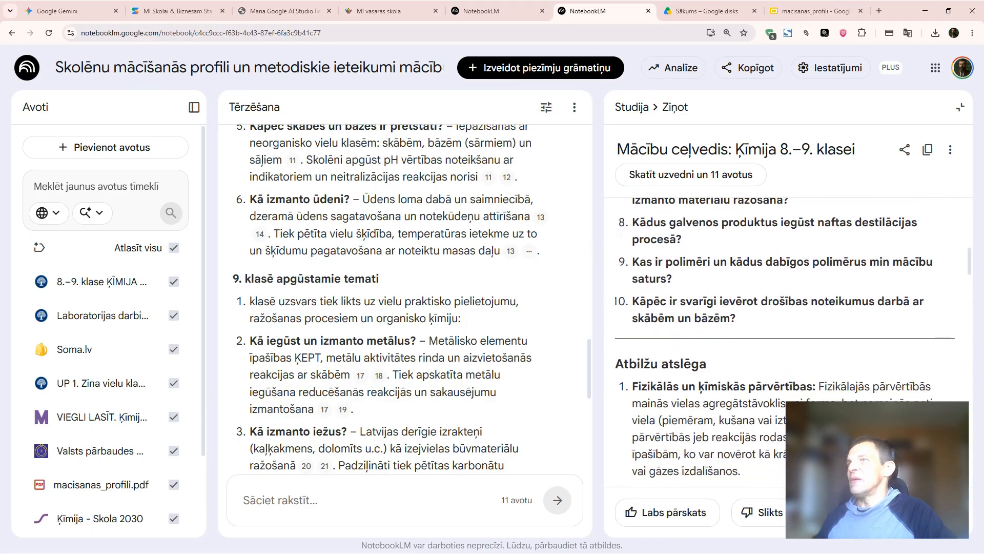
scroll(788, 341, "down", 1)
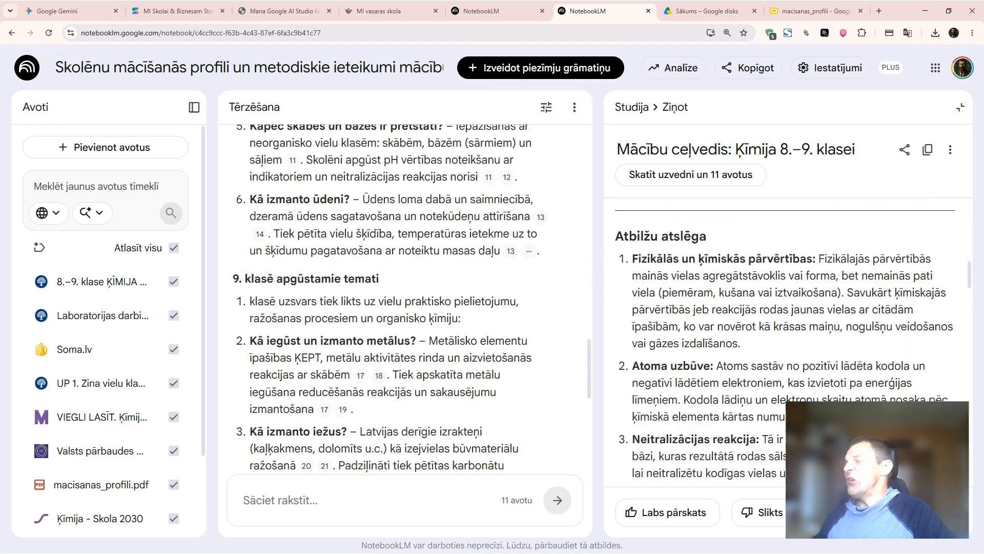
scroll(788, 341, "down", 5)
scroll(789, 341, "down", 1)
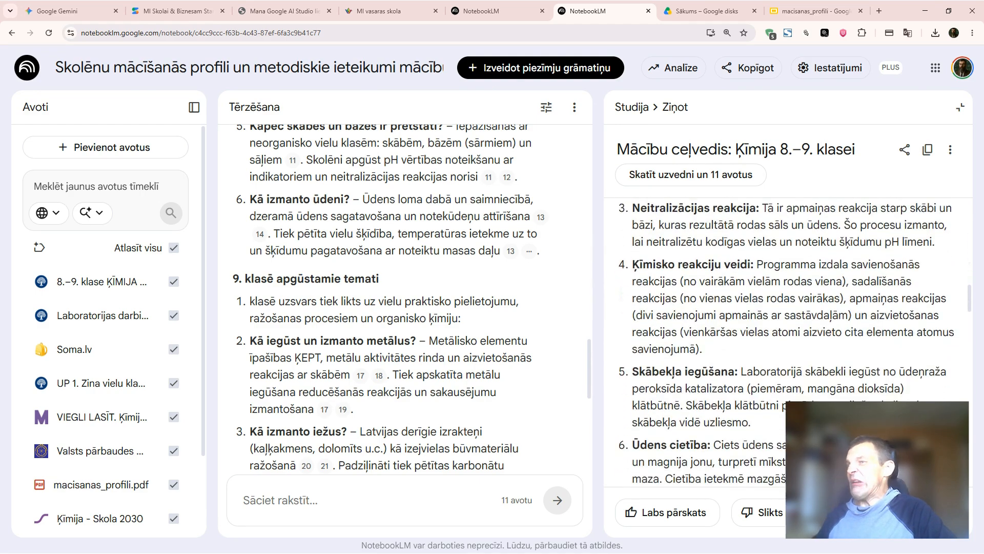
scroll(789, 341, "down", 1)
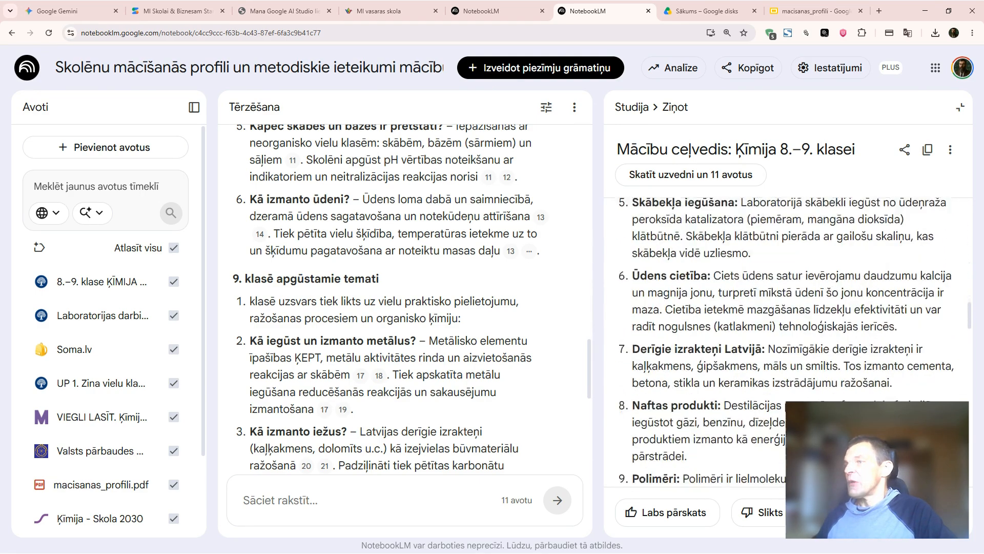
scroll(788, 341, "down", 3)
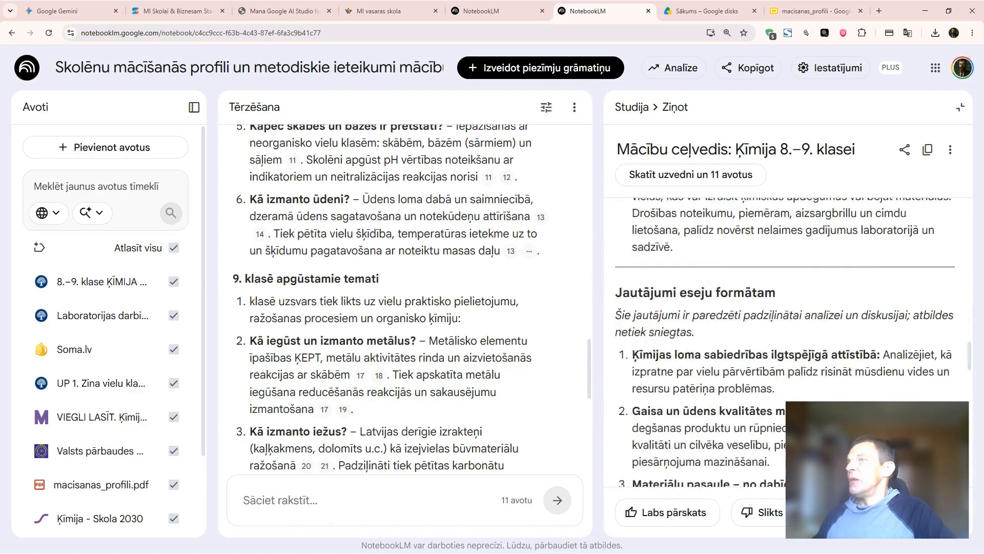
scroll(788, 341, "down", 1)
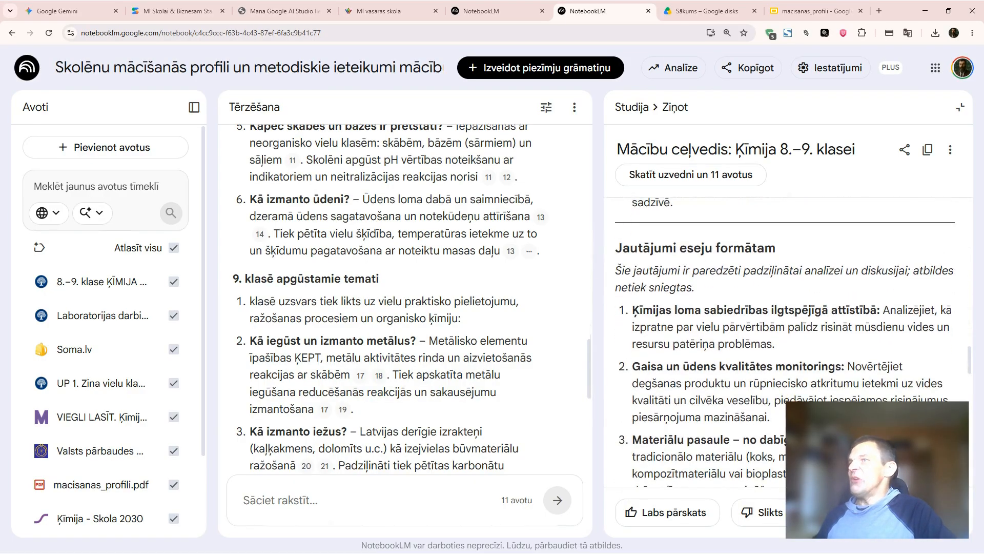
Review the study guide's remaining essay questions and its glossary of key terms, and close the report.
scroll(789, 341, "down", 1)
scroll(789, 341, "down", 7)
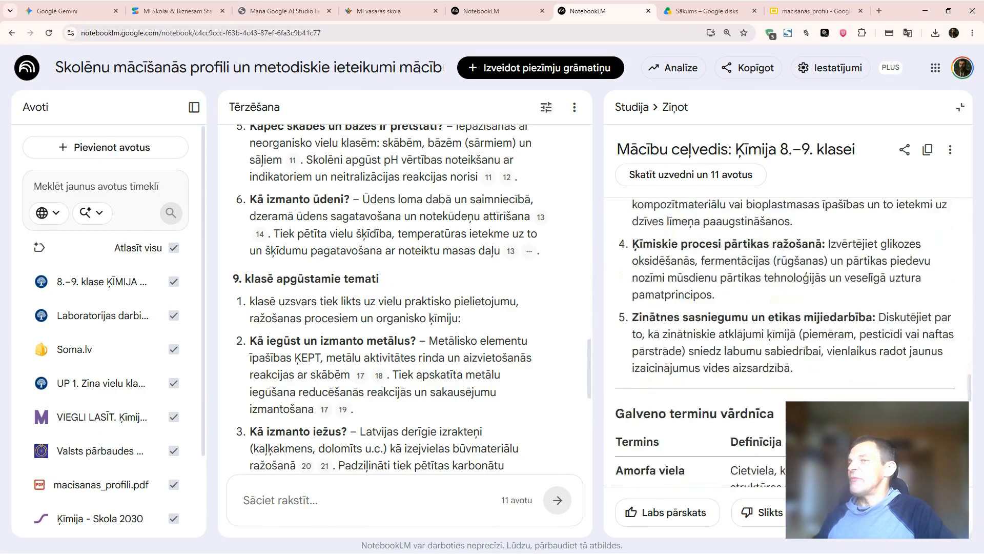
scroll(788, 341, "down", 1)
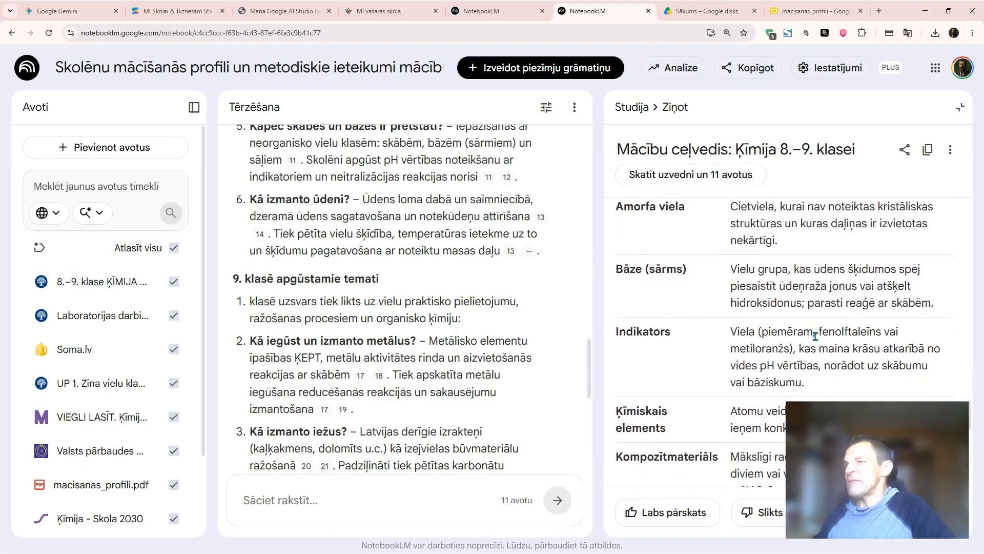
scroll(815, 336, "down", 4)
scroll(783, 341, "down", 8)
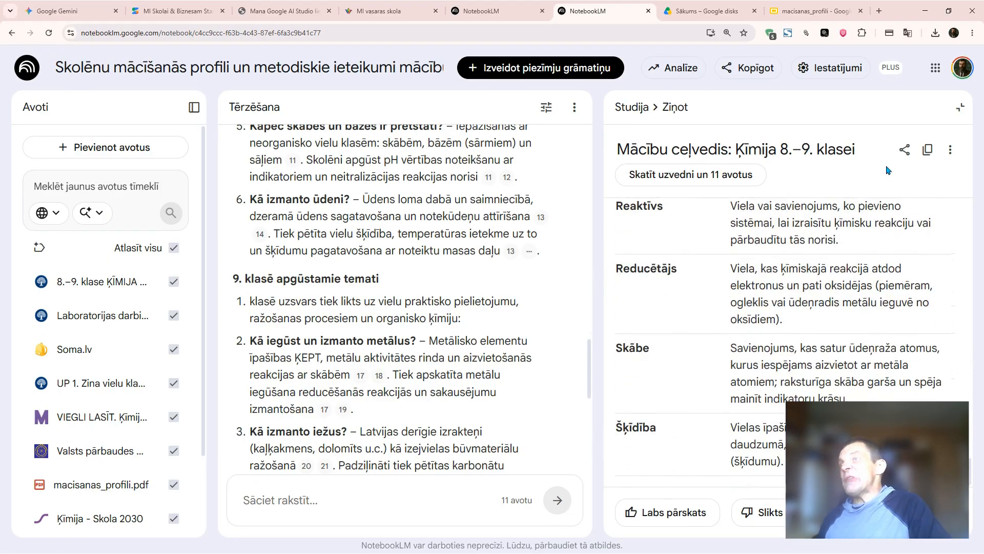
left_click(959, 105)
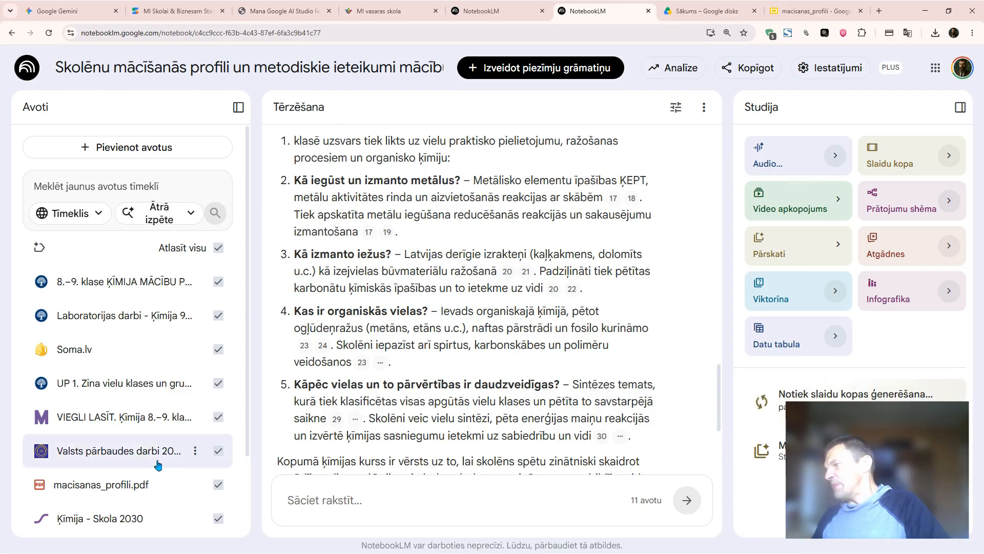
Send the chat prompt "izveido mācību plānu 9 klasei pirmajam pusgadam".
left_click(324, 498)
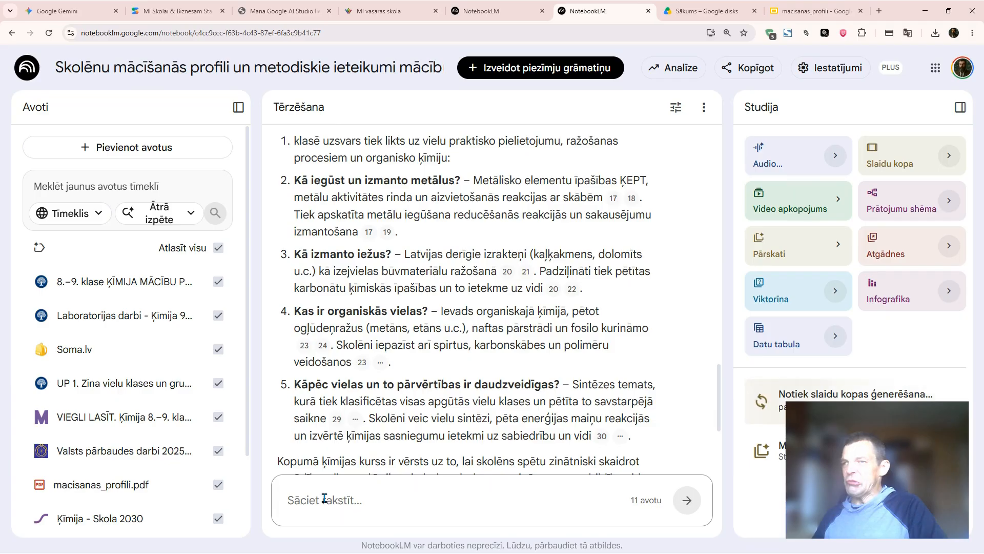
type("i")
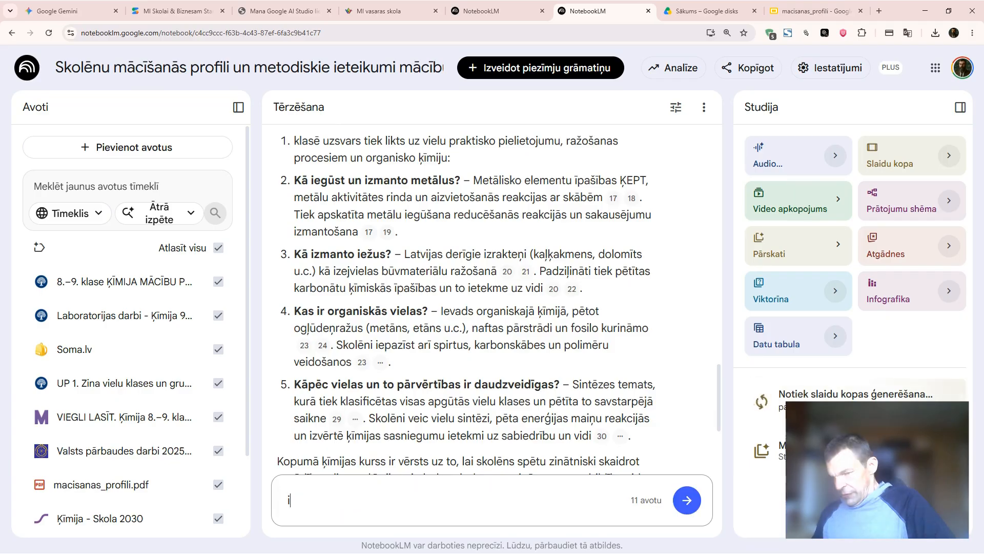
type("zv")
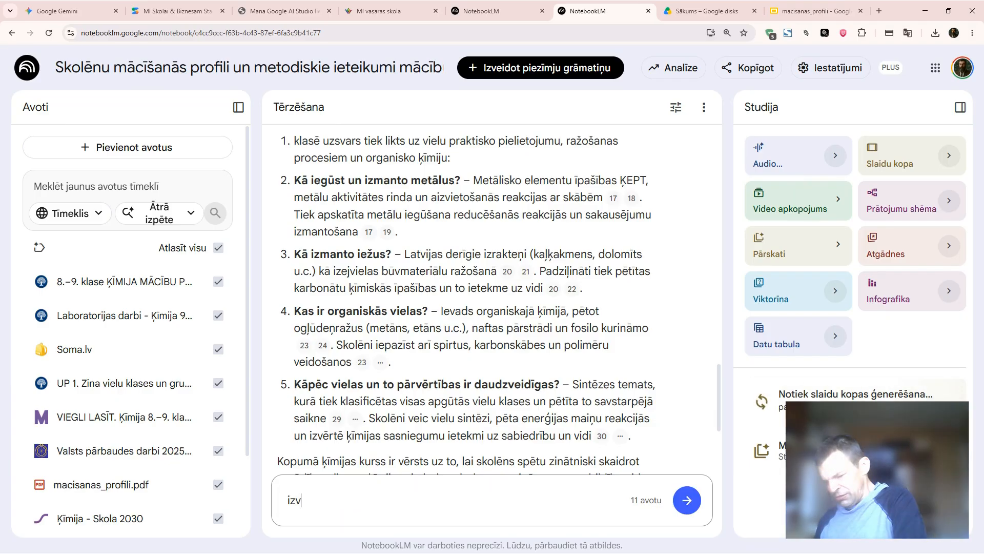
type("eid")
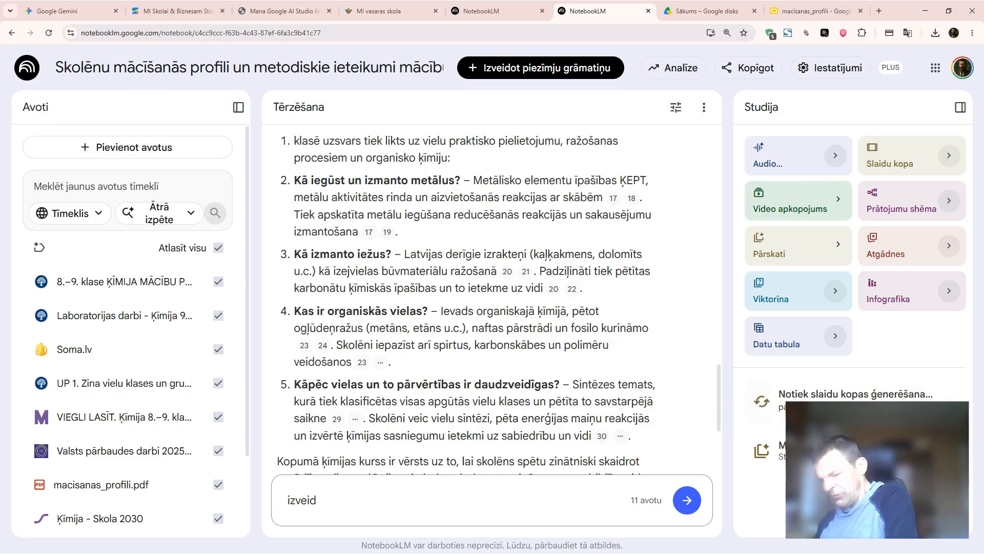
type("o ")
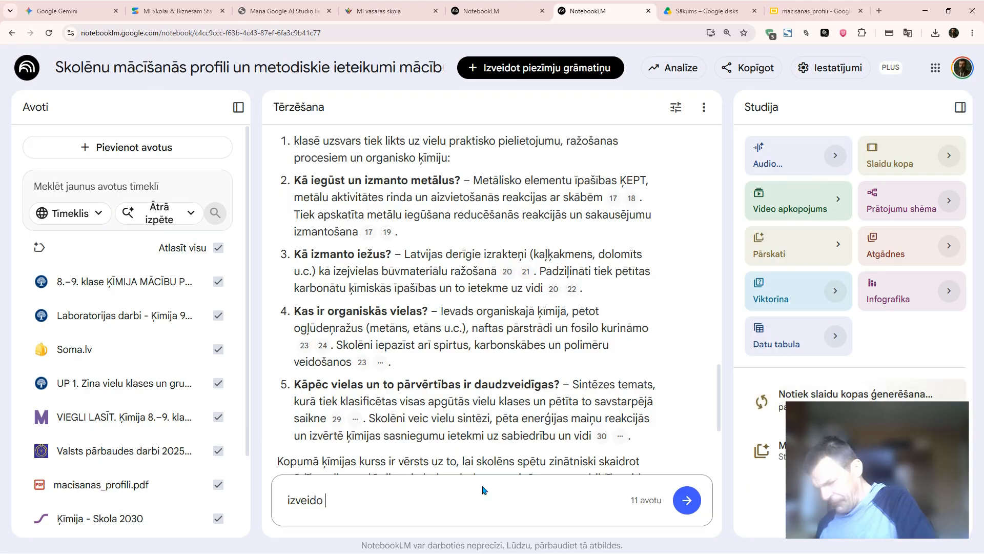
type("mā")
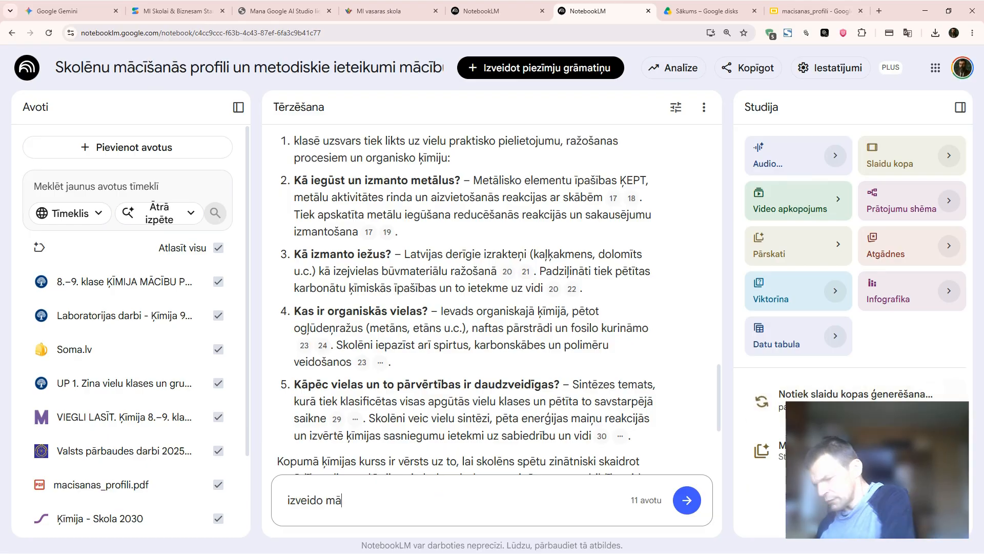
type("cību")
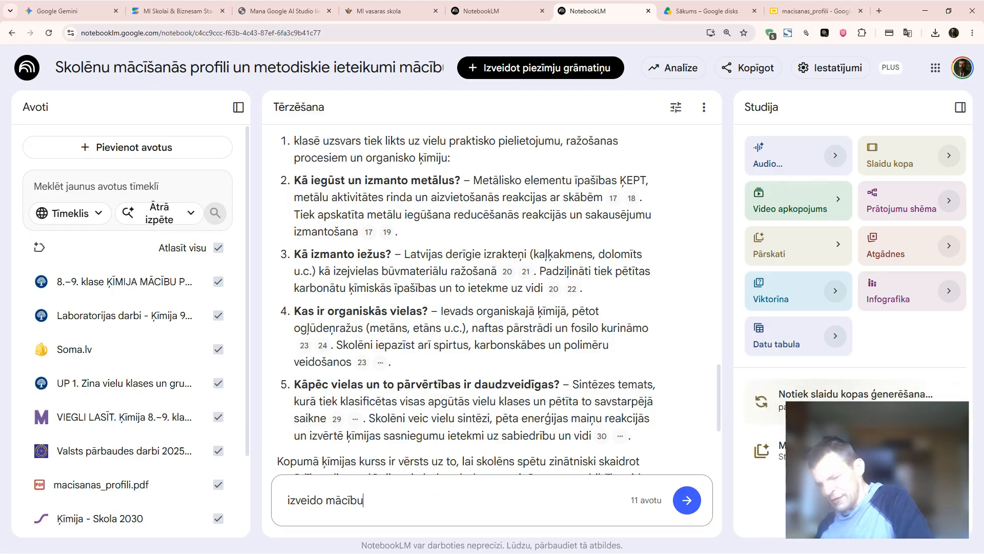
type(" pl")
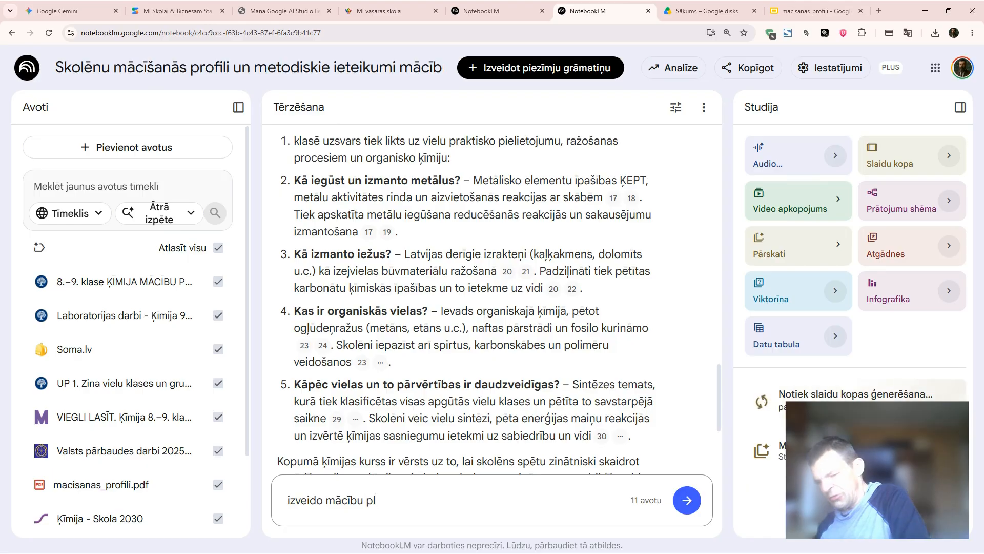
type("ā")
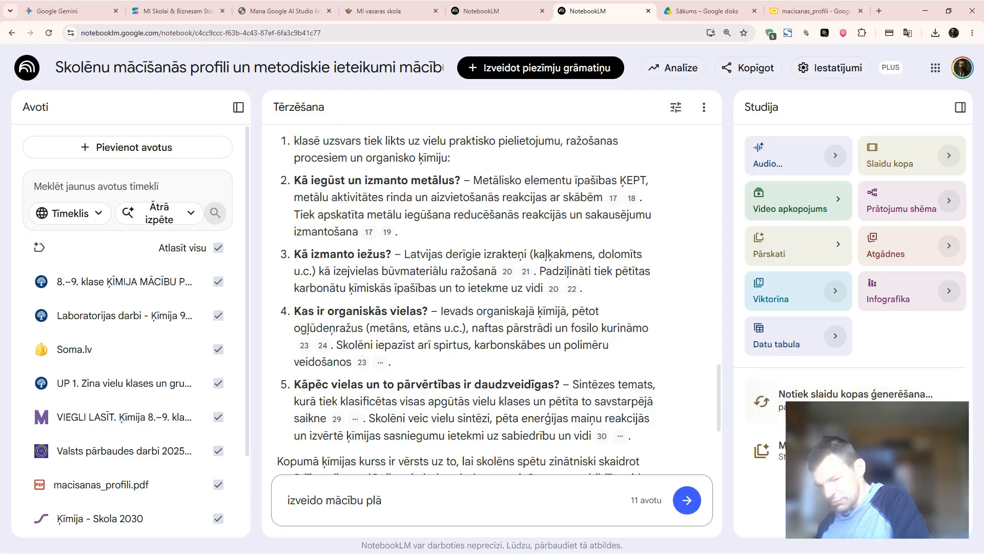
type("nu ")
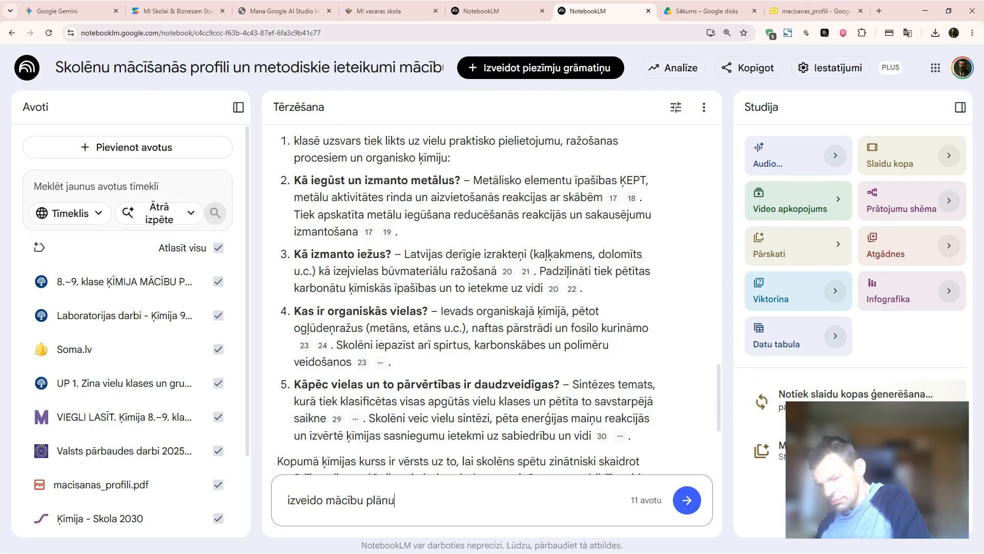
type("9")
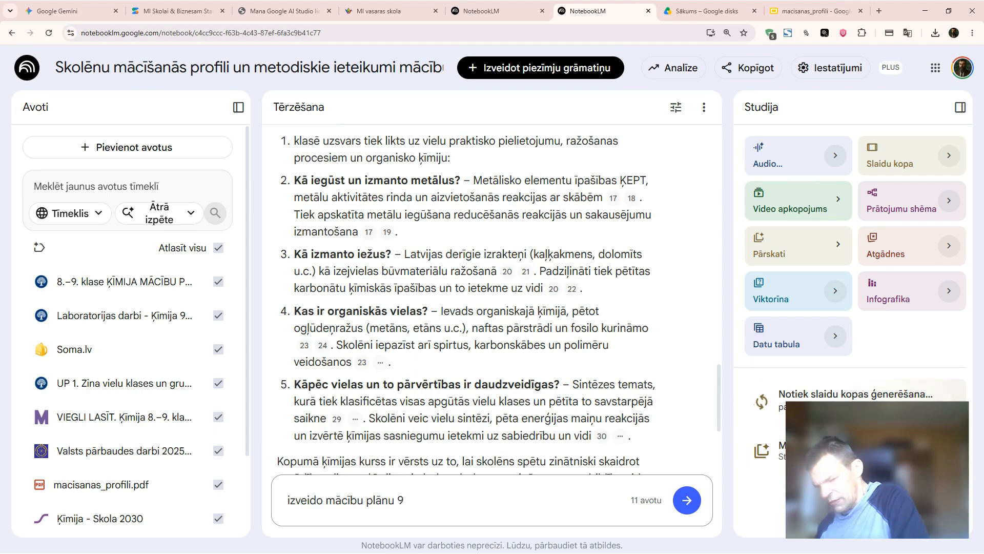
type(" klase")
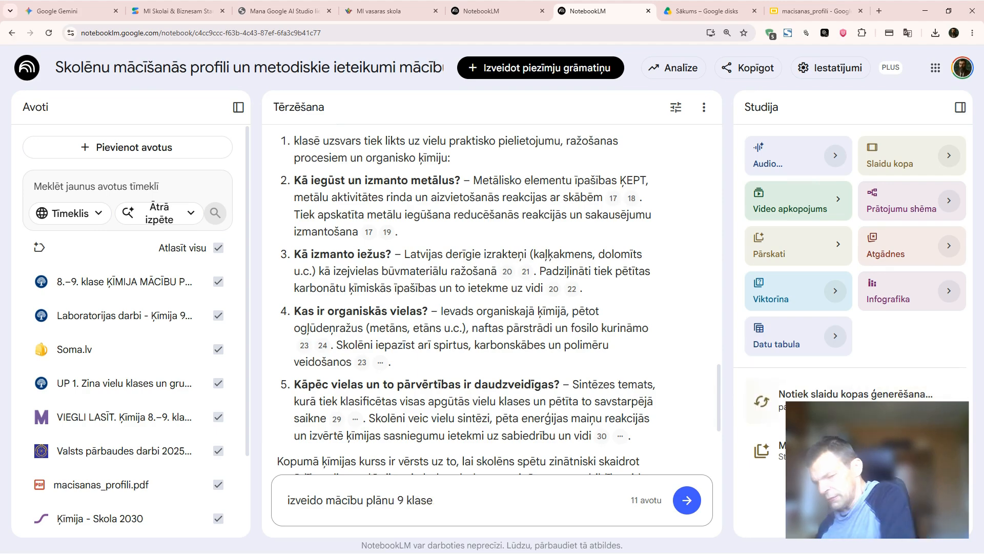
type("i pir")
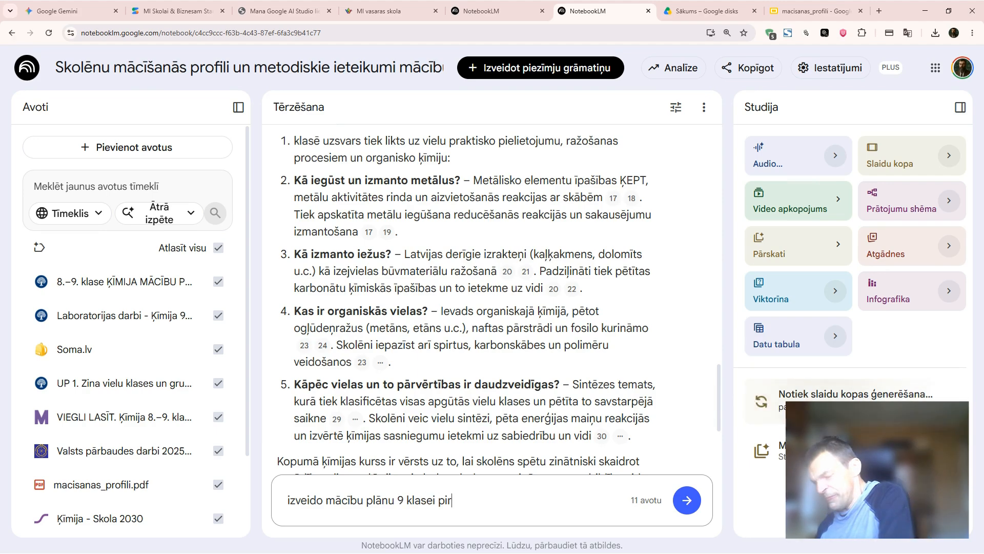
type("ma")
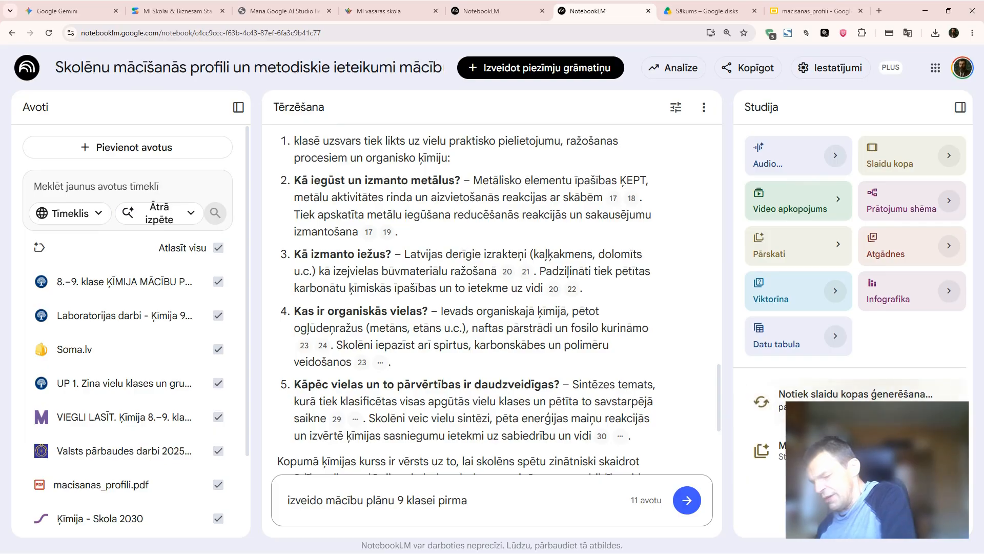
type("jam")
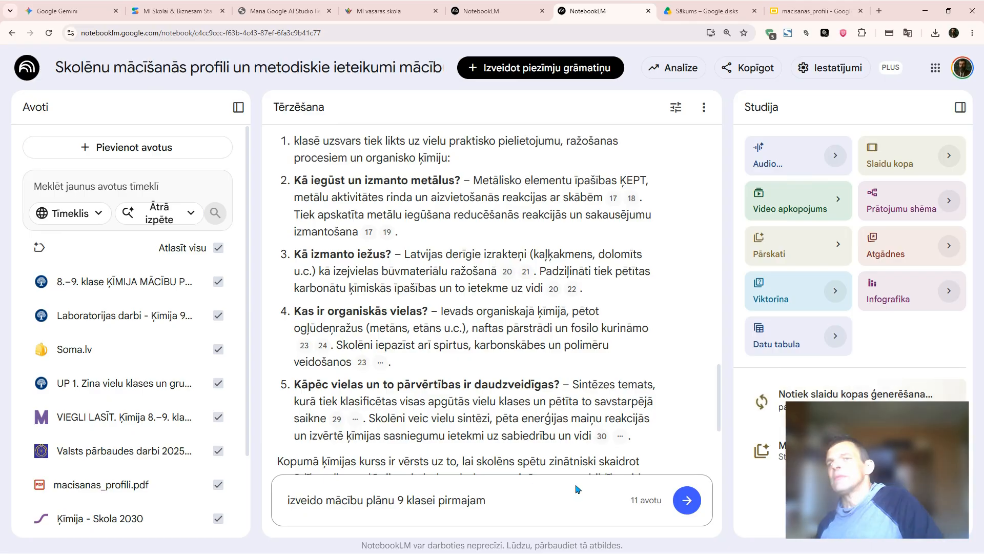
type(" pu")
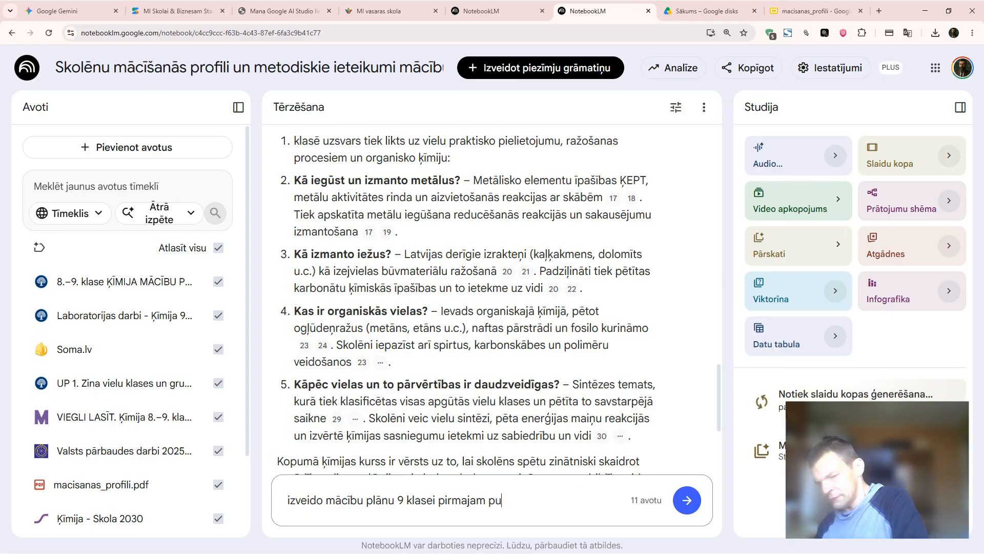
type("s")
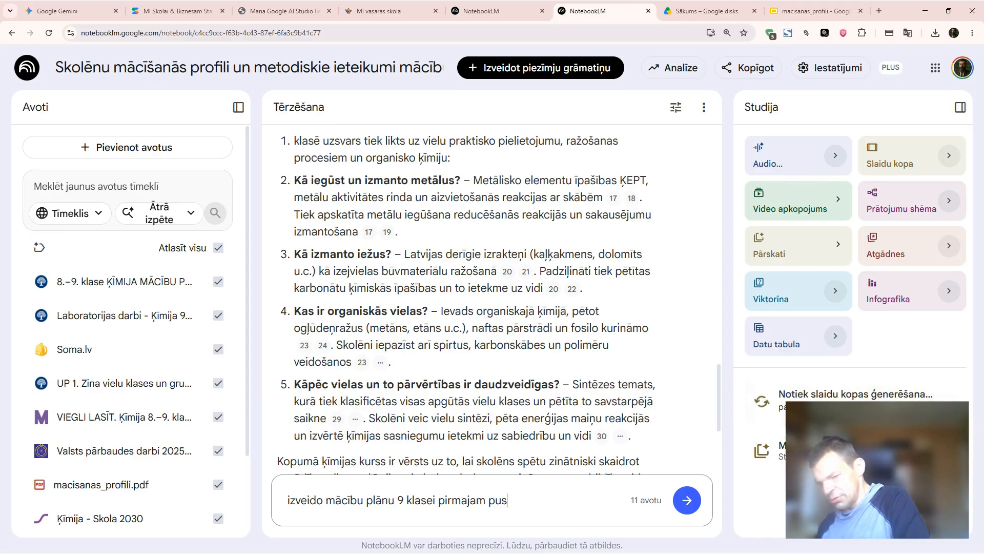
type("gada")
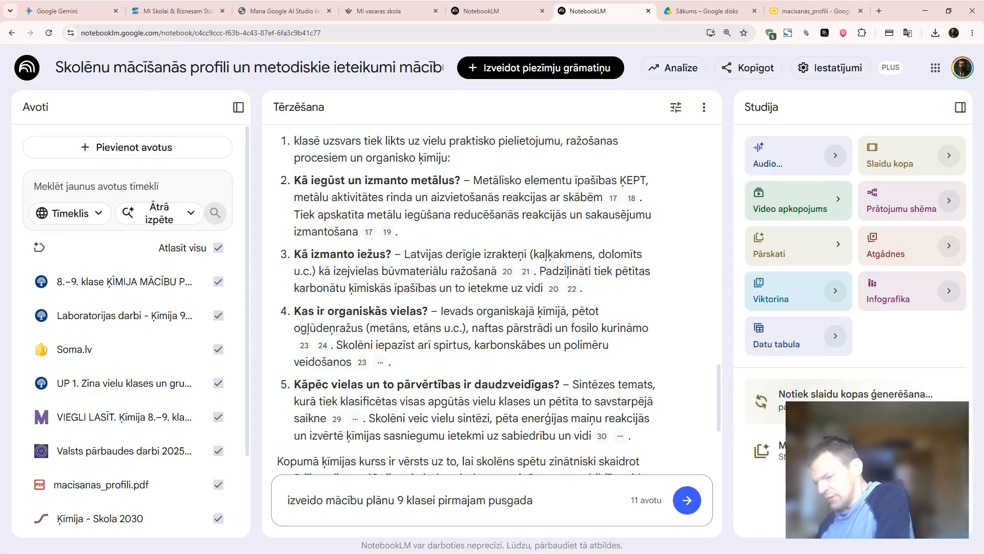
type("m")
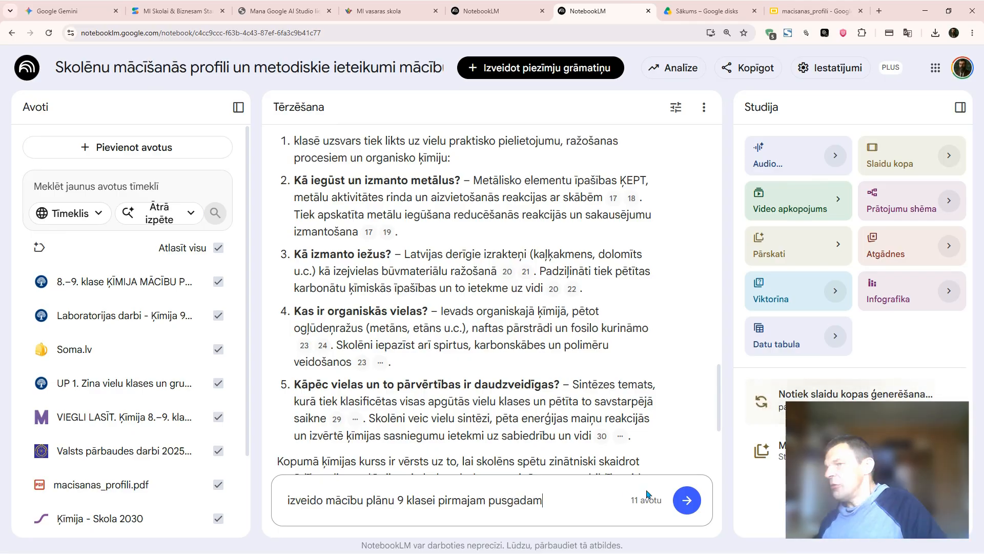
left_click(695, 500)
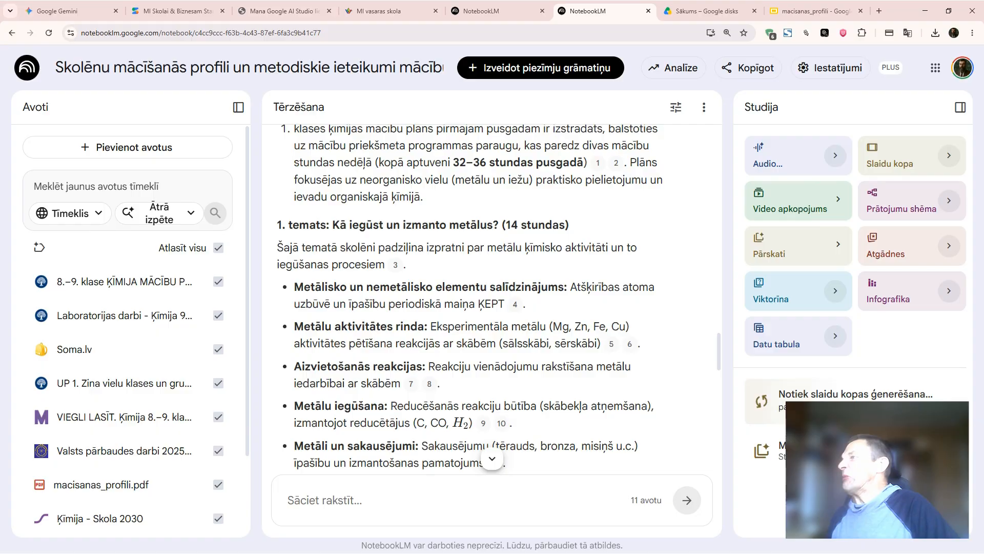
Read through the generated grade 9 first-semester chemistry plan, including its topics, hour allocations and assessment forms.
scroll(492, 300, "up", 3)
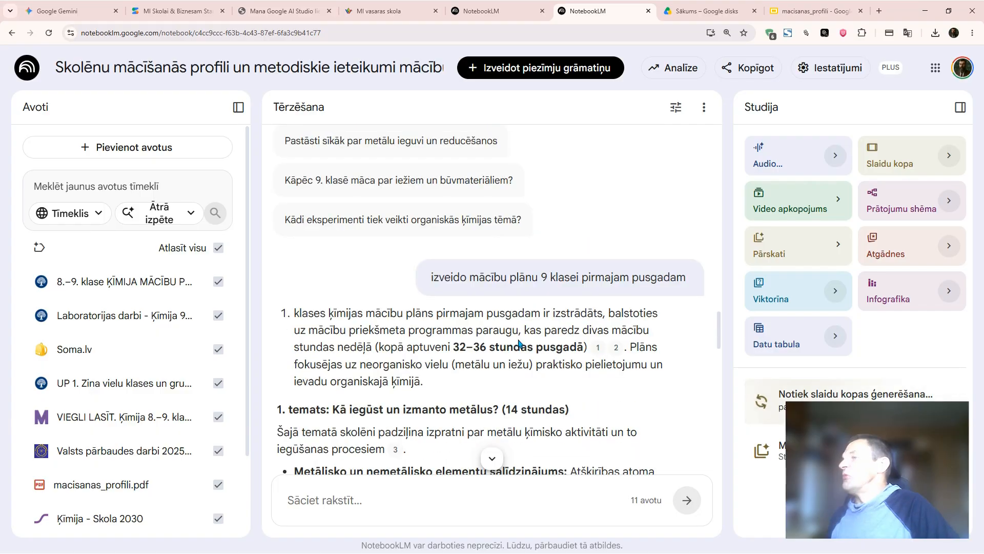
scroll(519, 342, "down", 5)
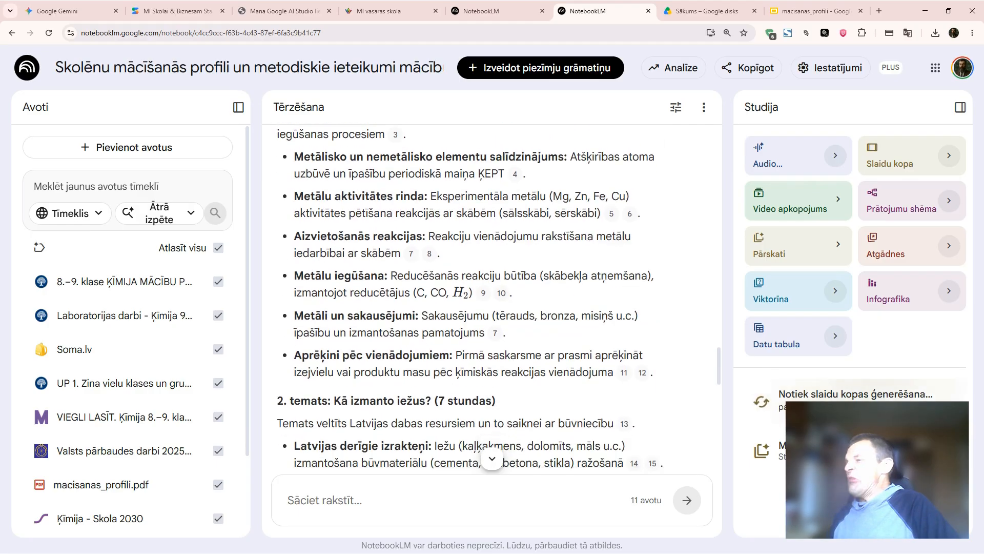
scroll(493, 299, "down", 3)
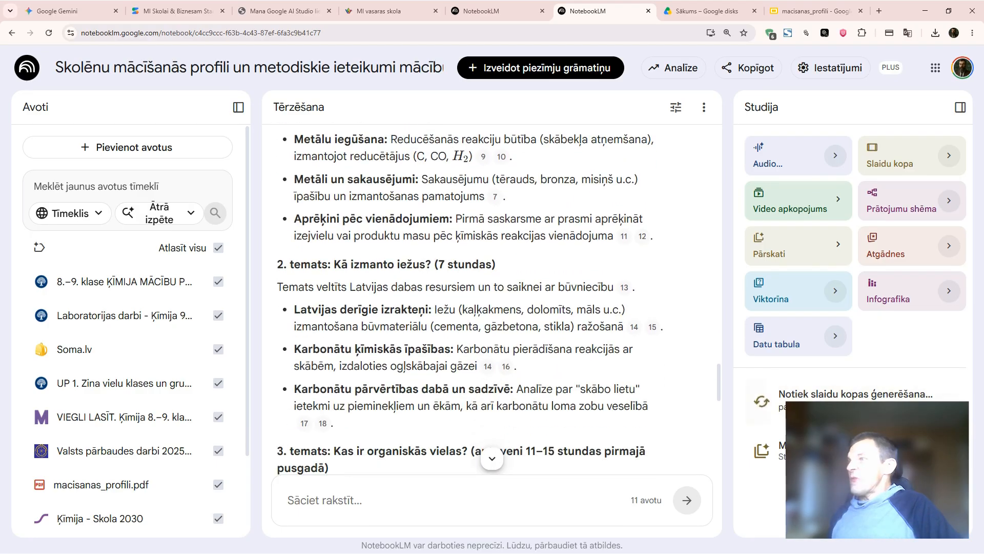
scroll(492, 299, "down", 8)
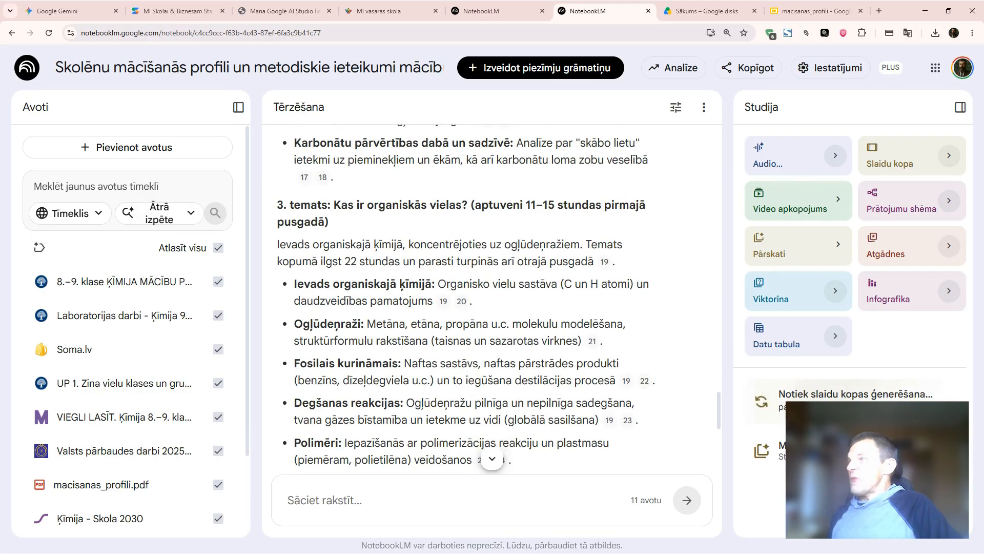
scroll(374, 337, "down", 3)
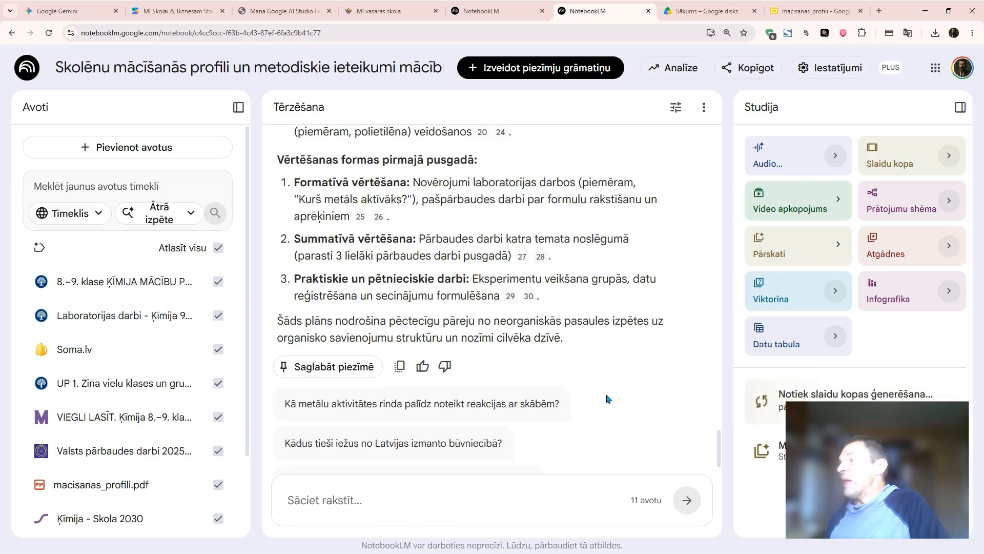
scroll(607, 399, "up", 8)
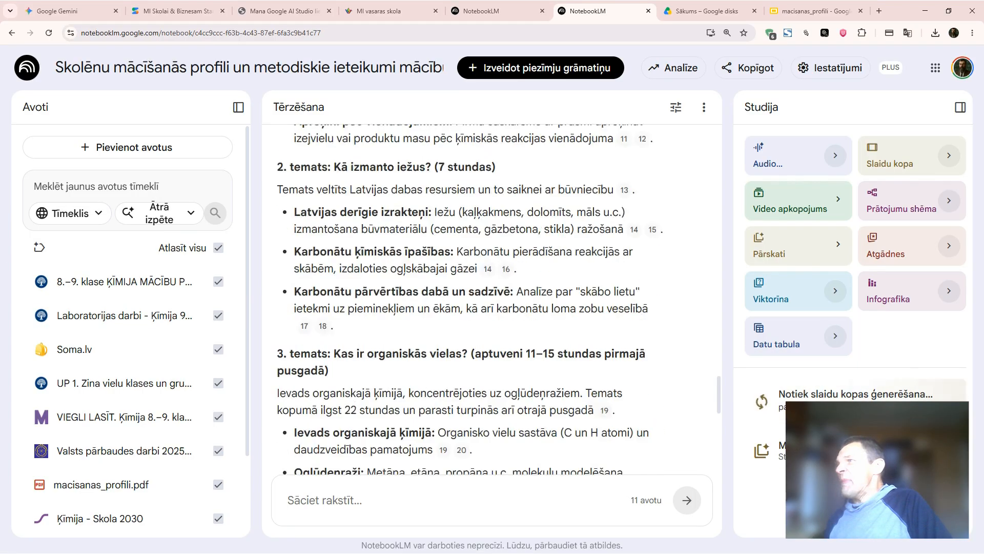
scroll(493, 298, "up", 6)
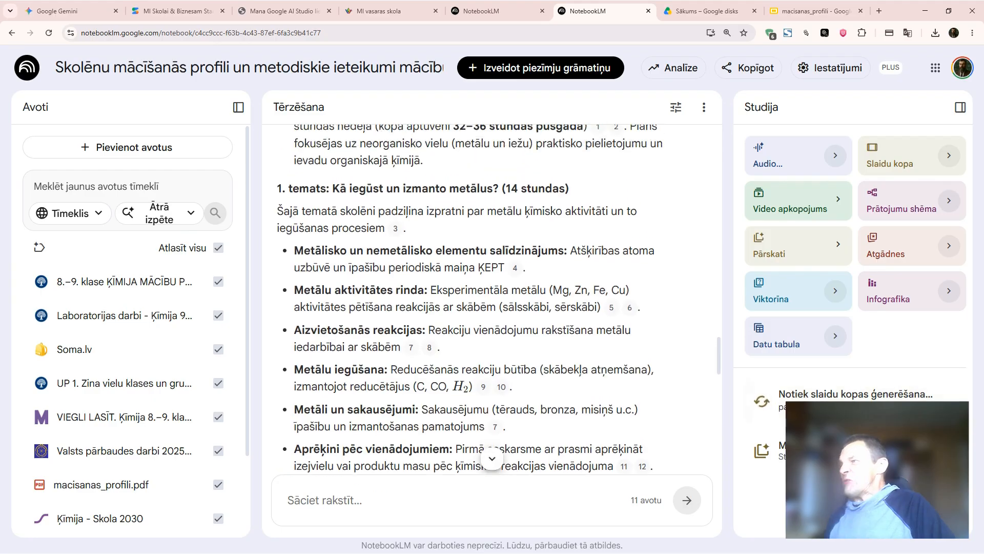
scroll(492, 297, "up", 7)
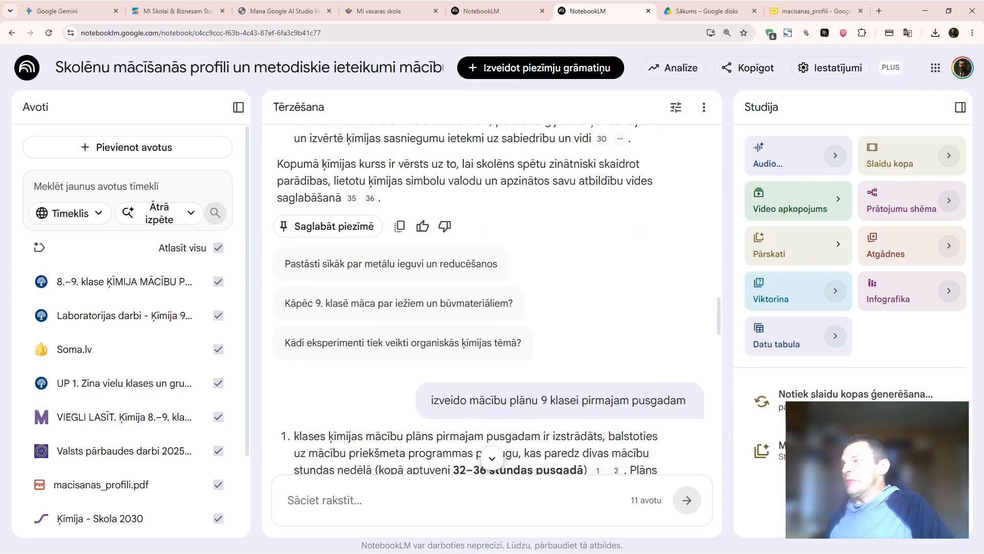
scroll(492, 297, "down", 8)
scroll(492, 297, "down", 2)
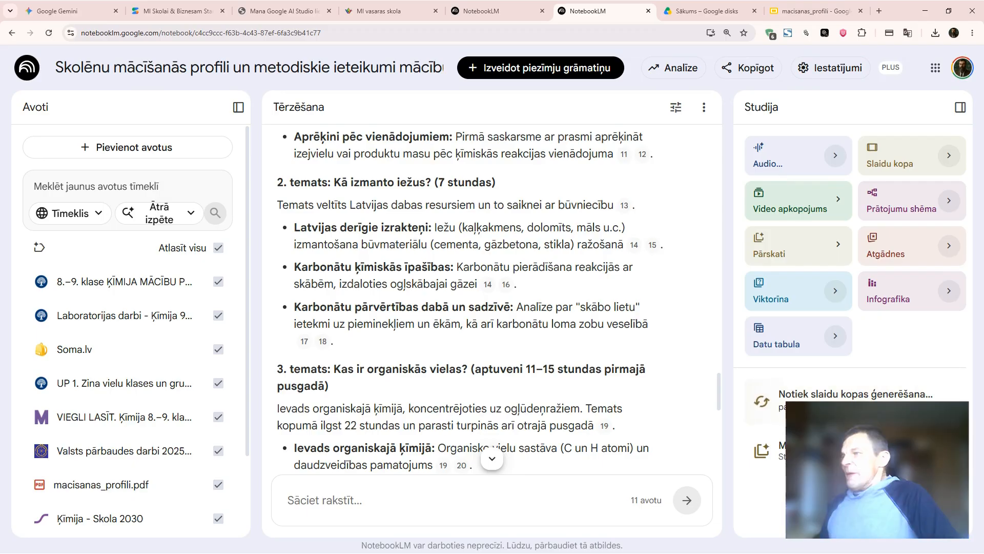
scroll(492, 300, "down", 1)
scroll(492, 300, "down", 8)
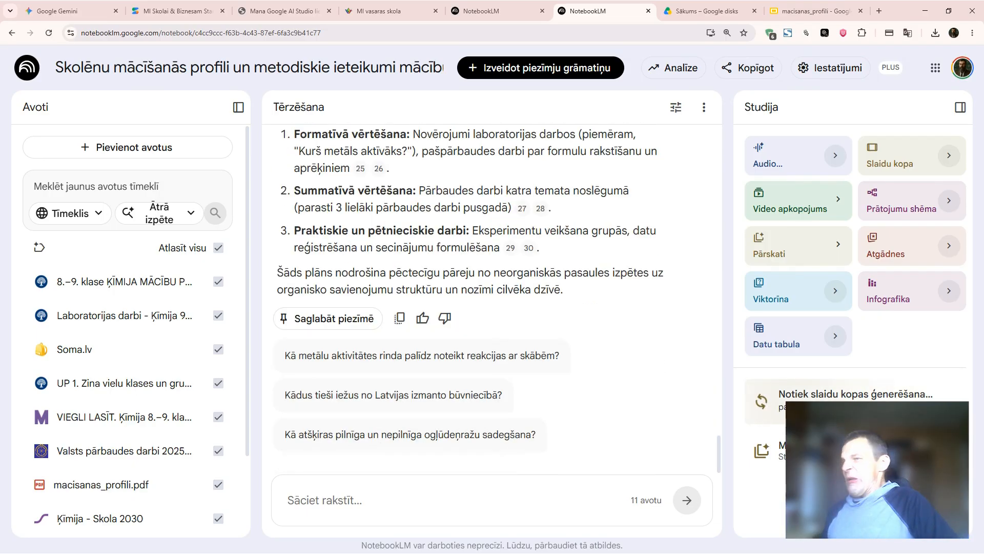
Send the chat prompt "izveido stundu plānus pirmajam pusgadam ņemot vērā skolenu macisanas profilus" and let its generation continue.
left_click(343, 492)
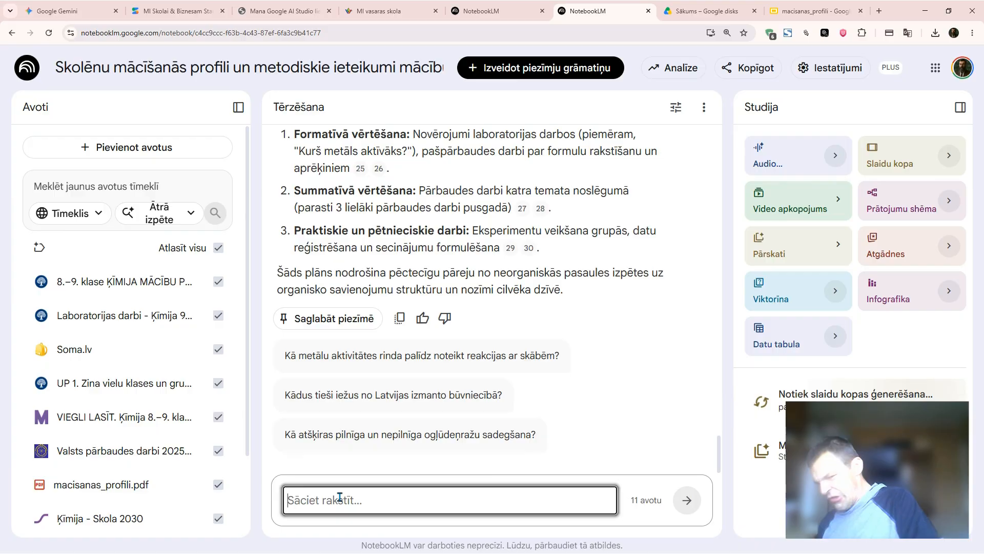
type("izveid")
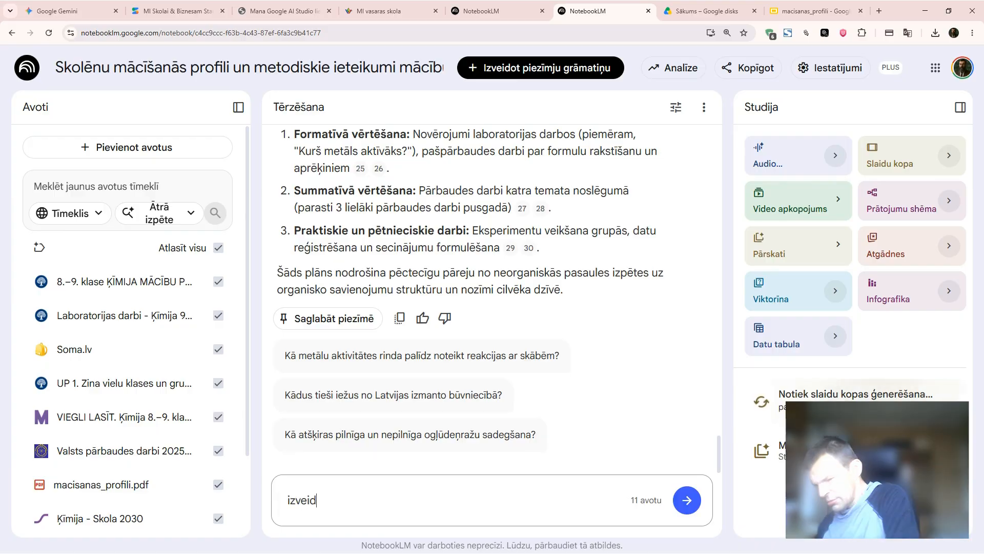
type("o stu")
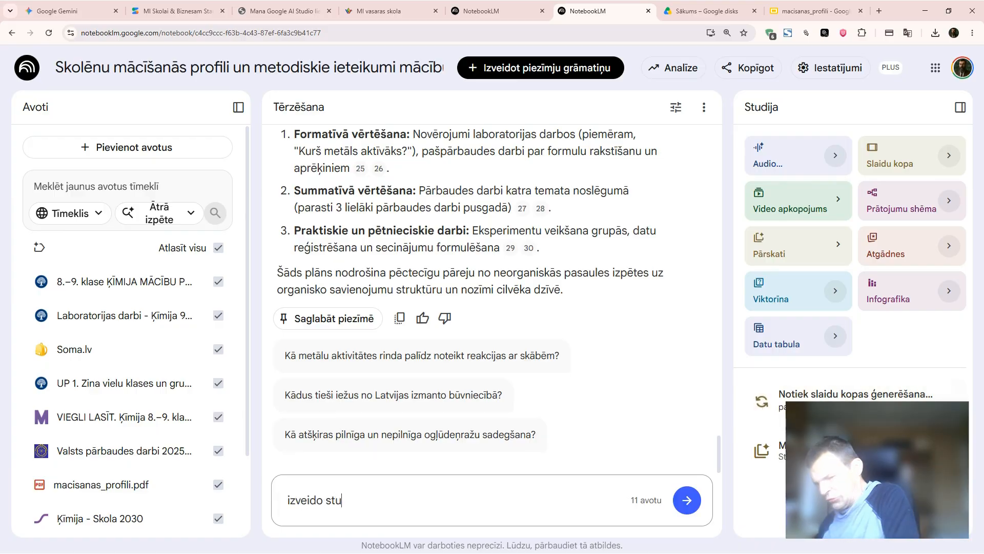
type("ndu ")
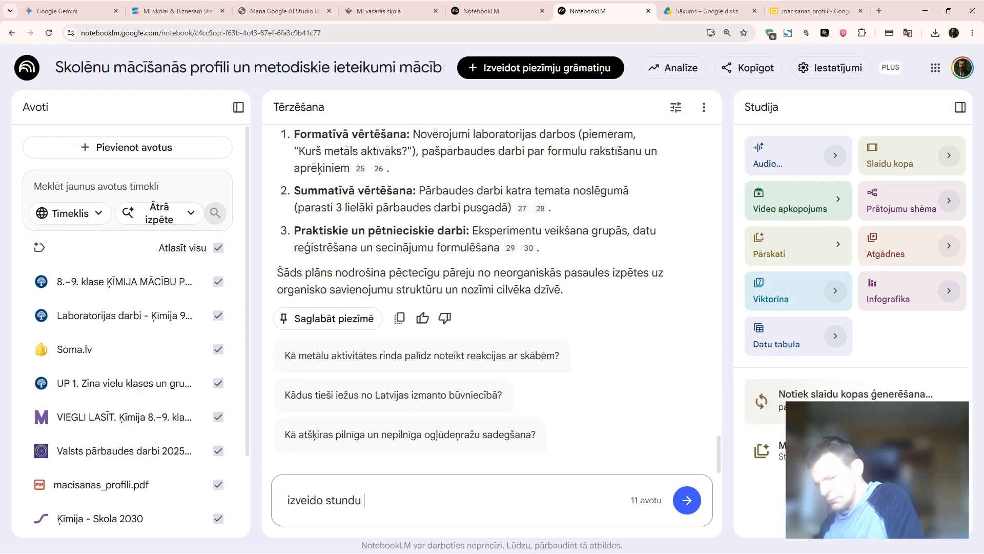
type("plā")
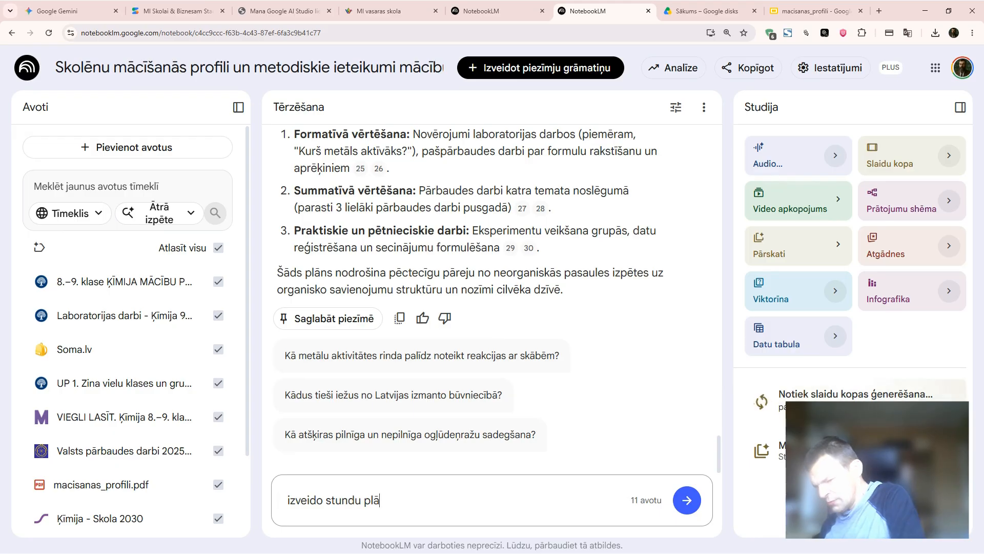
type("nus")
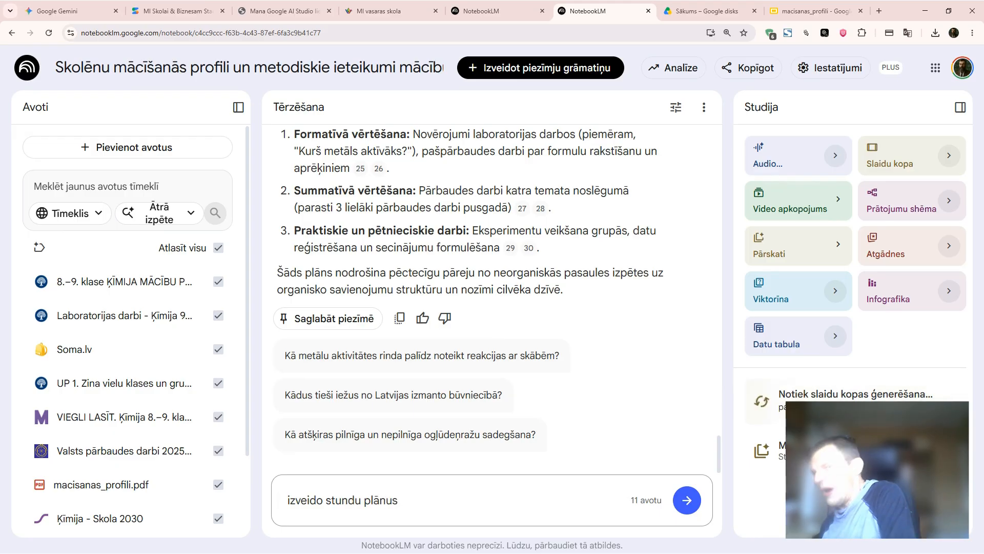
type(" p")
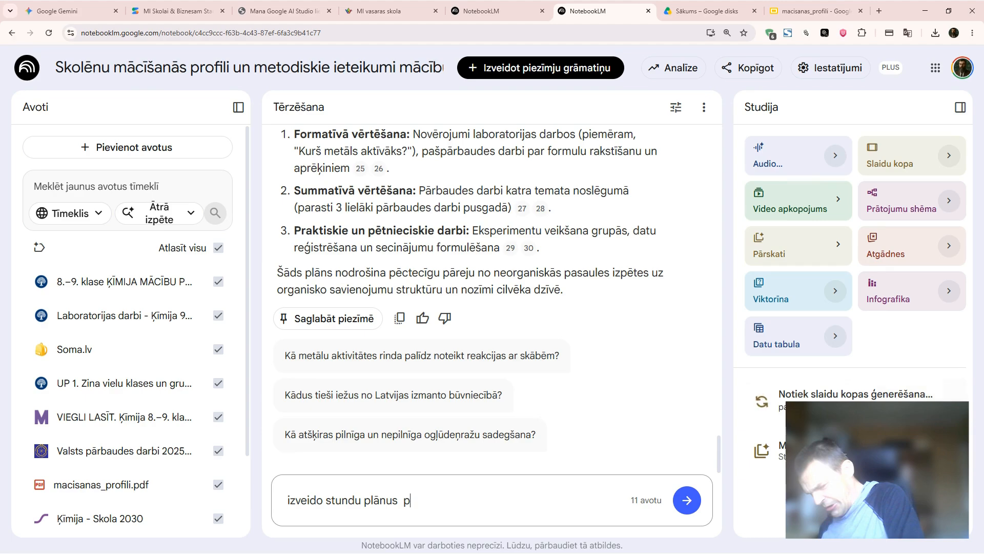
type("irma")
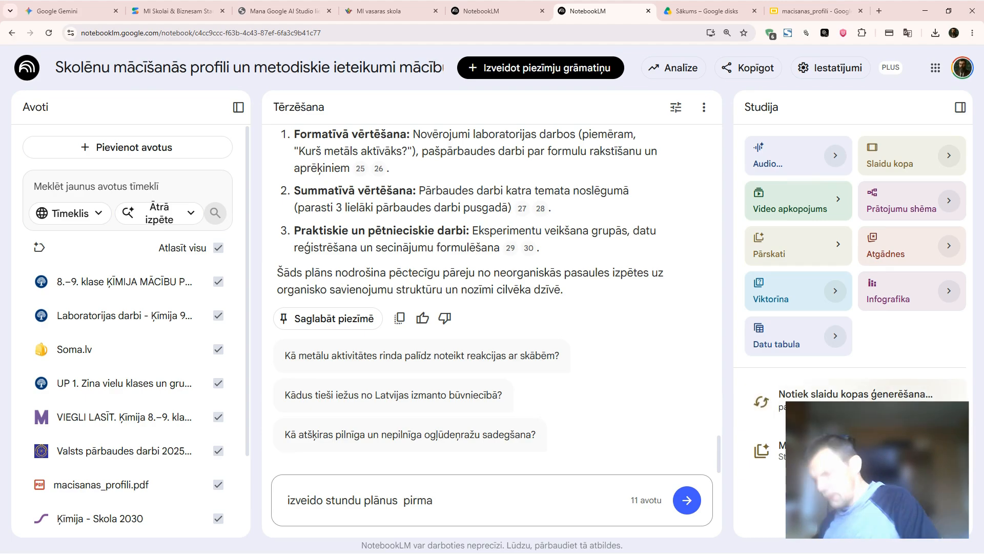
type("jam pusga")
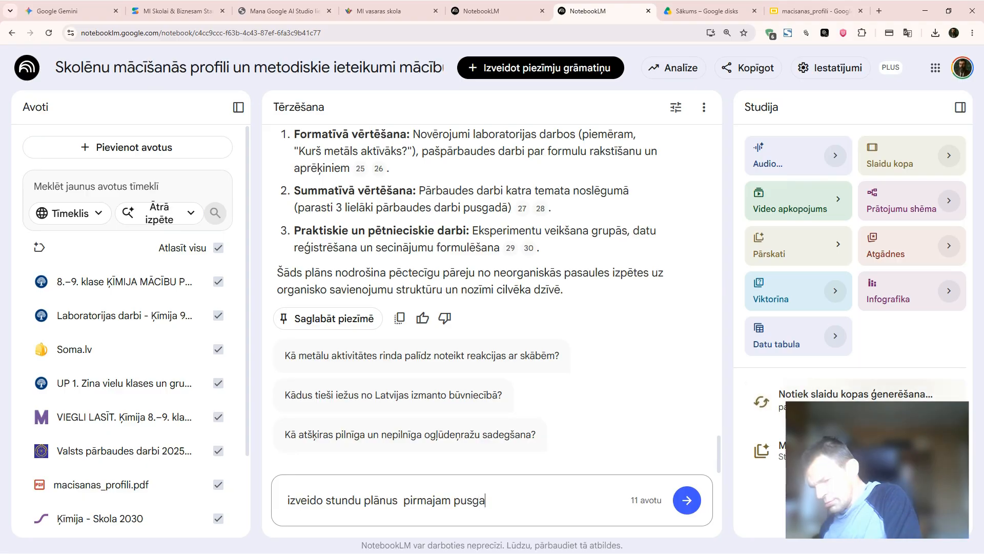
type("dam")
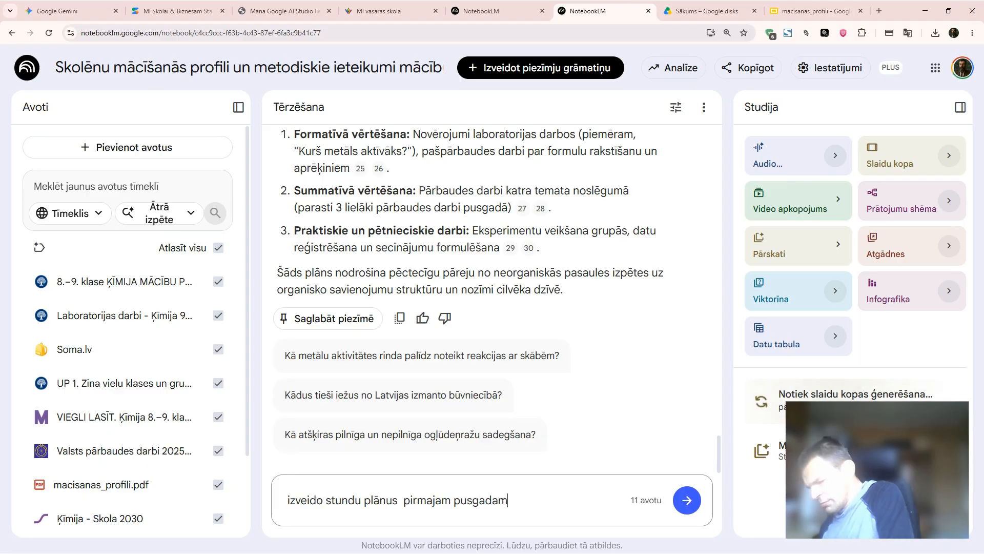
type(" ne")
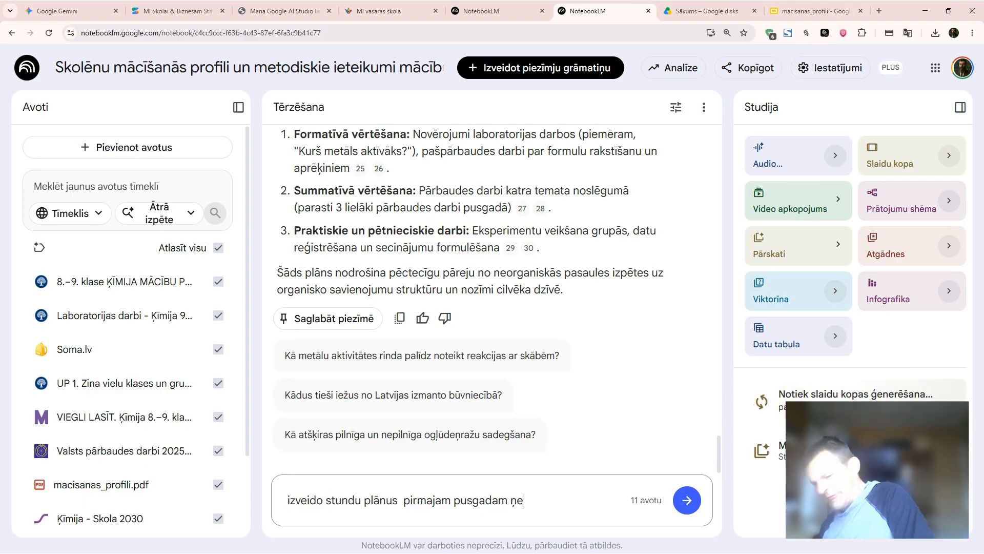
type("mot v")
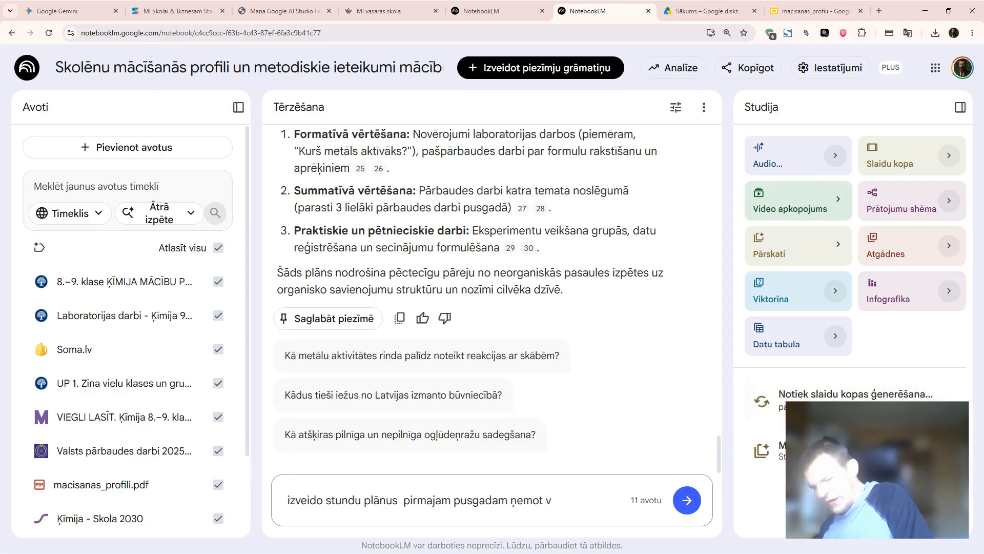
type("ērā ")
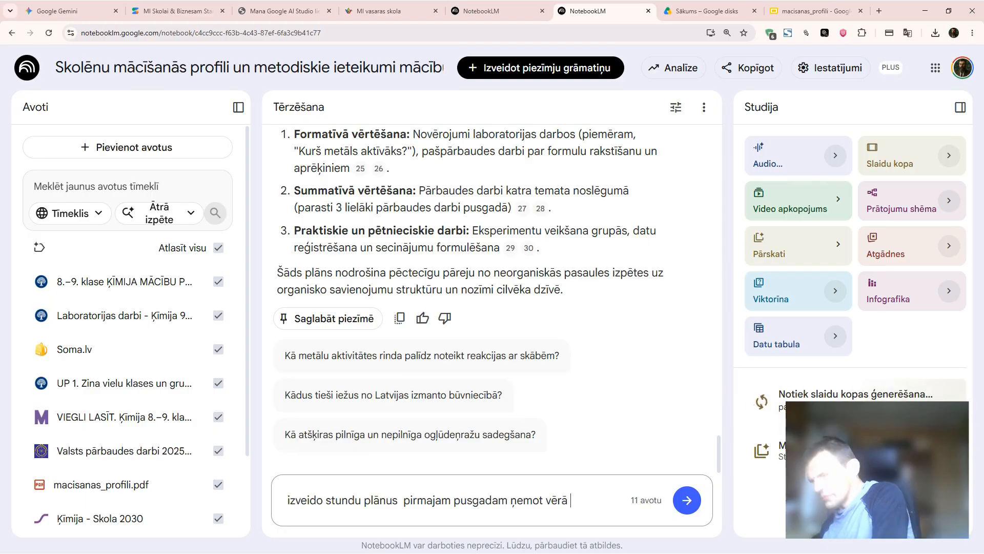
type(" s")
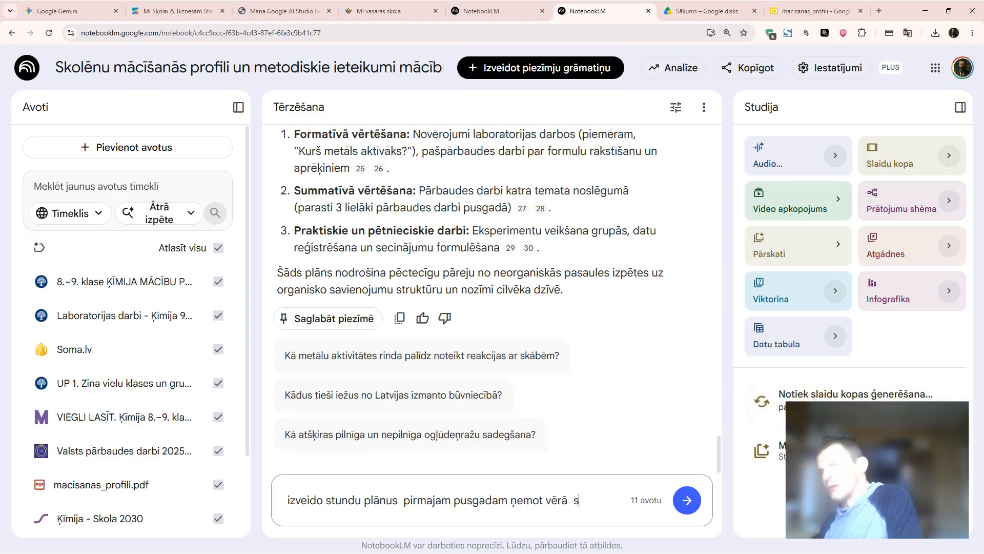
type("kolenu ")
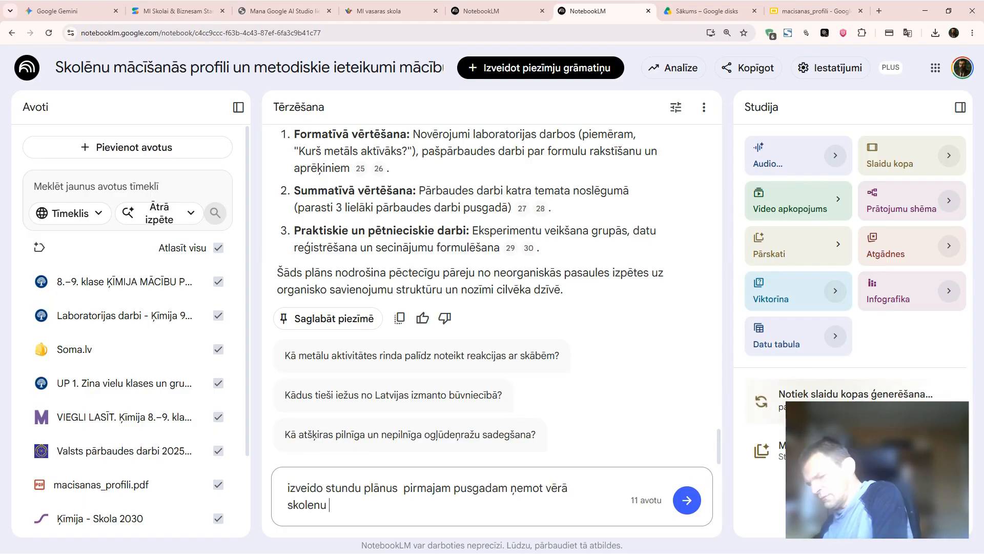
type("maci")
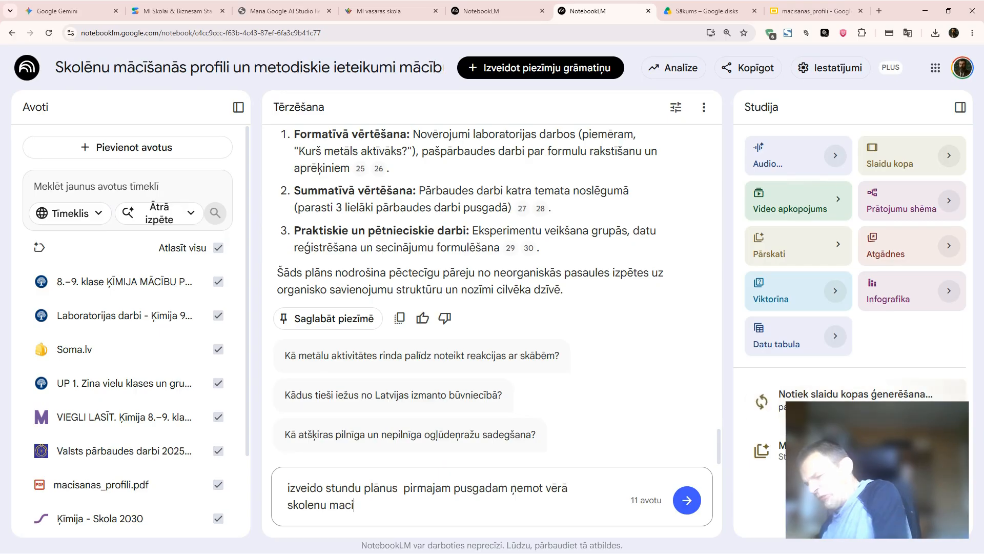
type("sanas ")
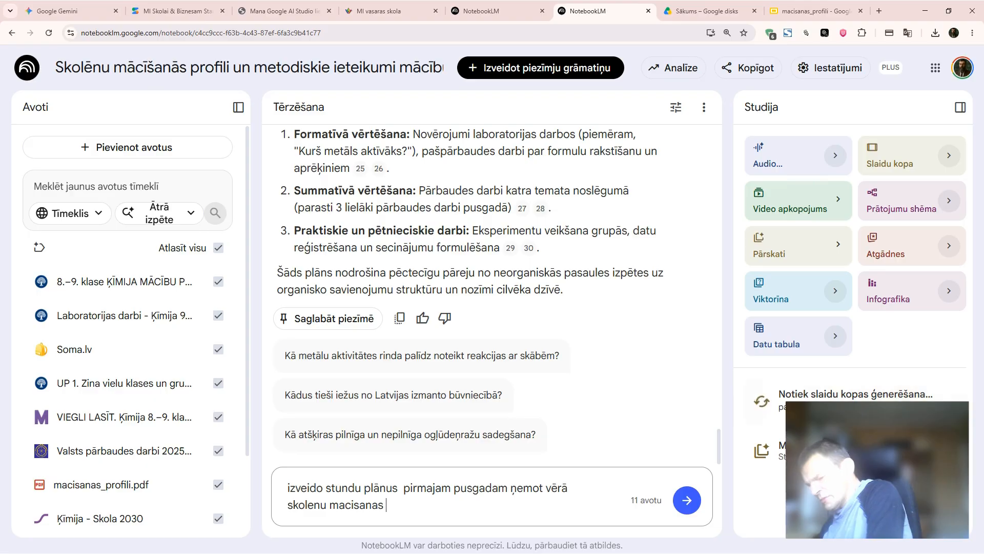
type("oro")
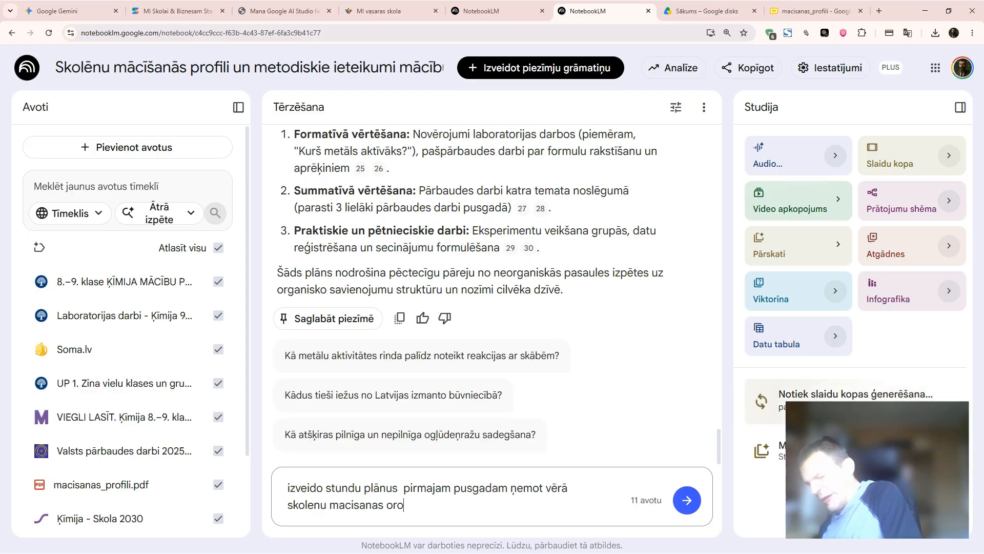
type("fim")
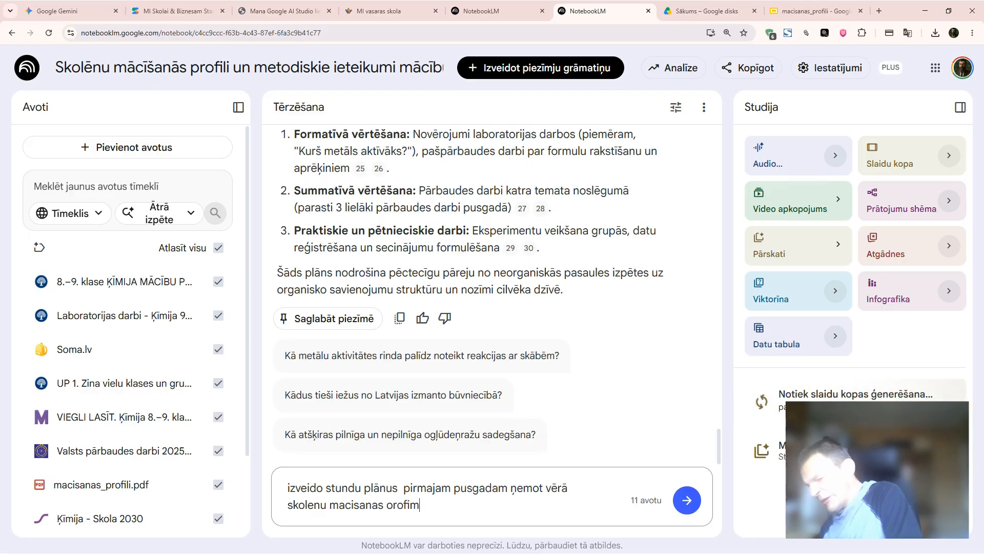
key("BackSpace")
key("BackSpace")
key("BackSpace")
key("BackSpace")
key("BackSpace")
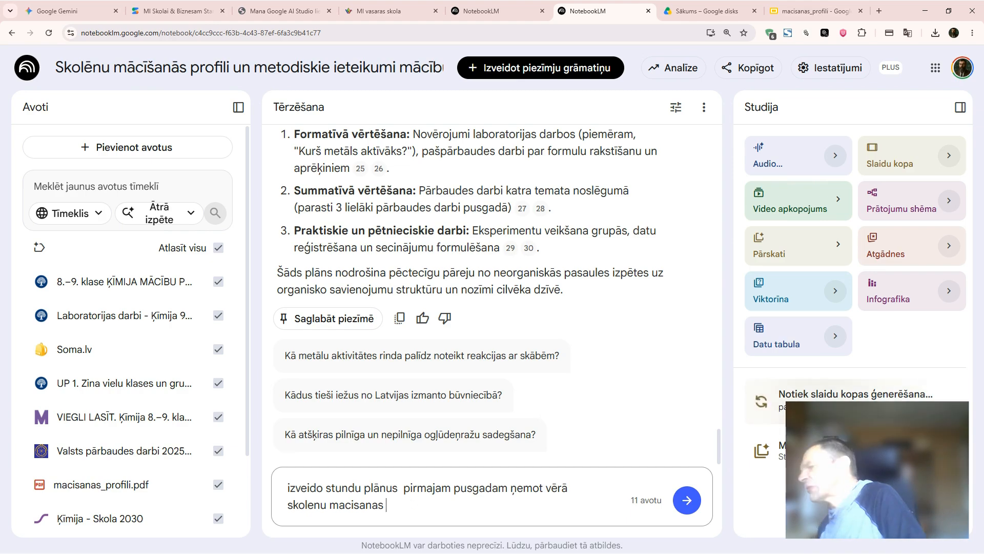
key("BackSpace")
type("p")
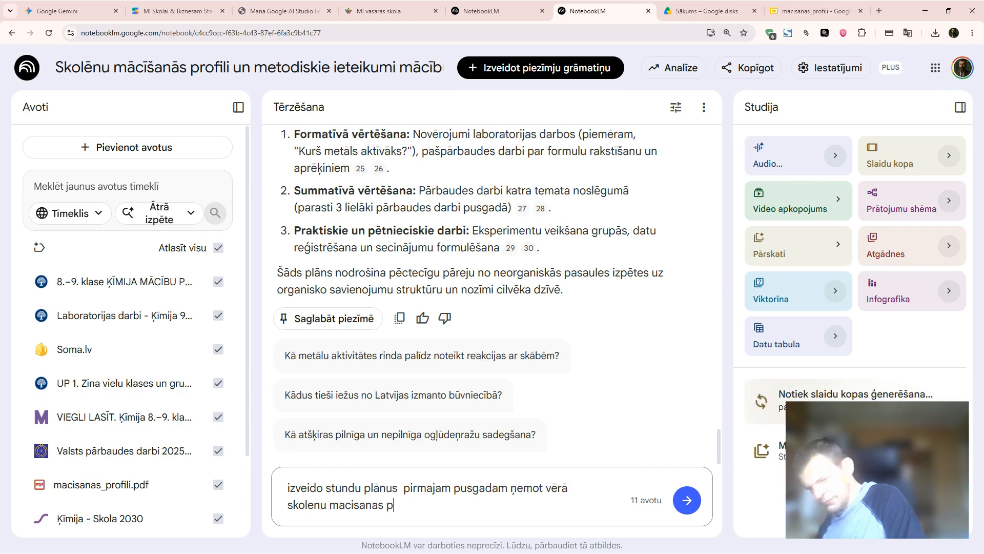
type("ro")
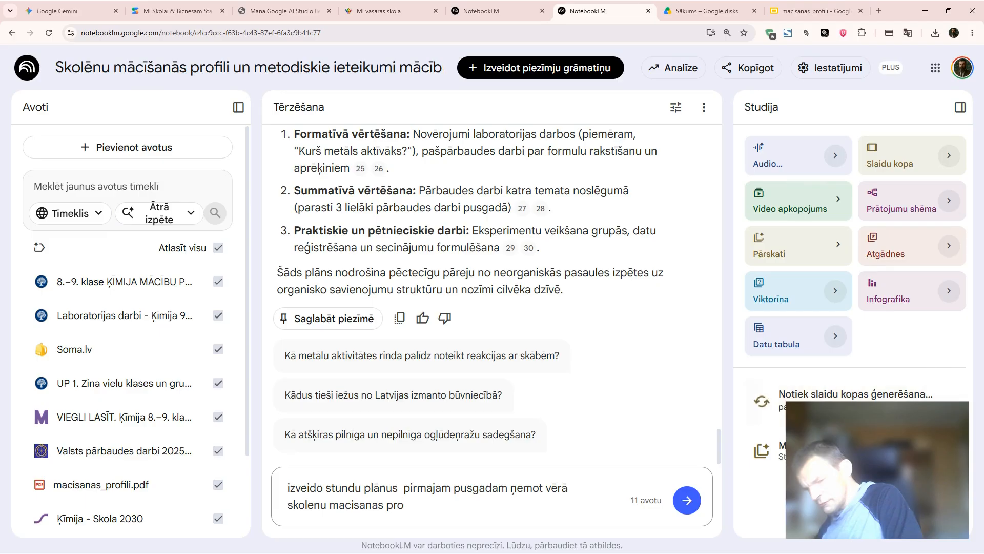
type("fi")
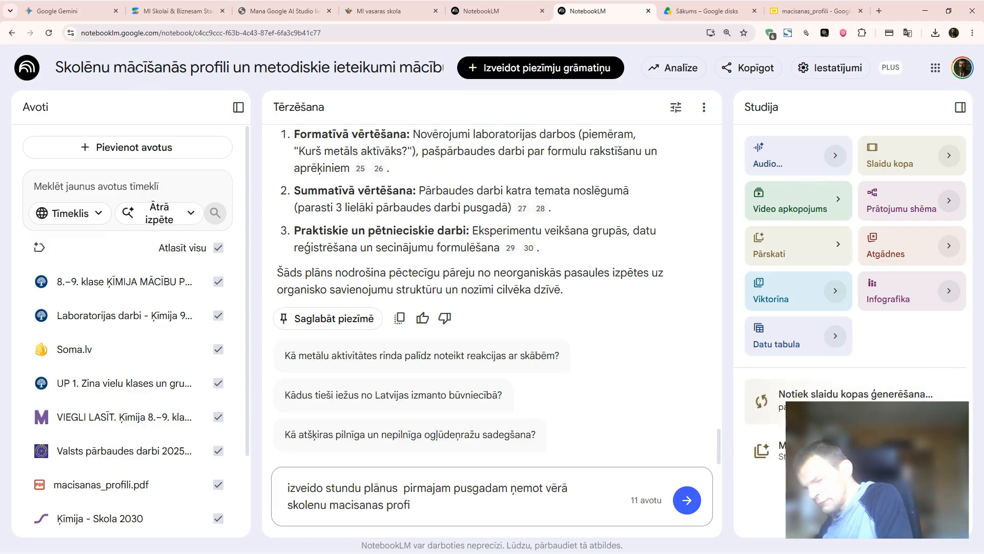
type("lus")
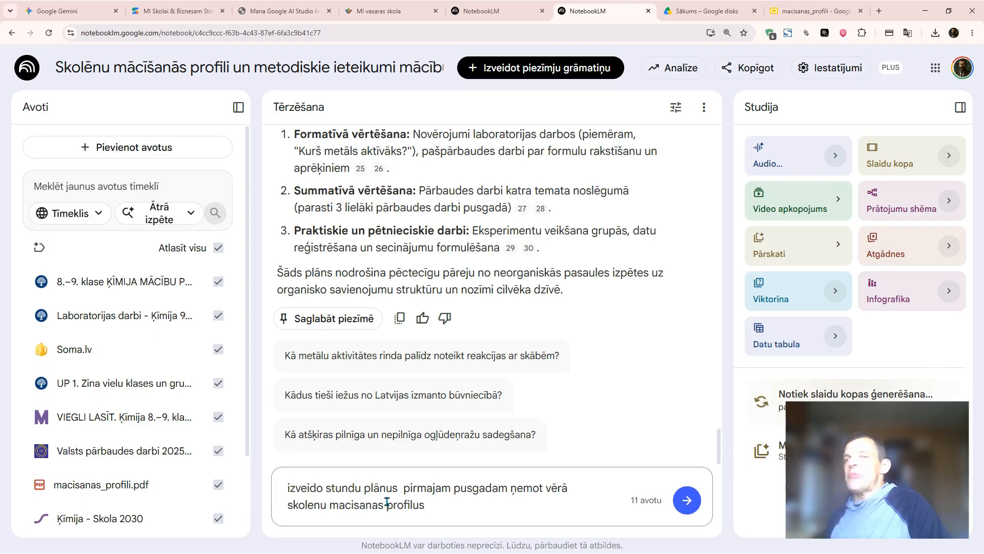
left_click(687, 500)
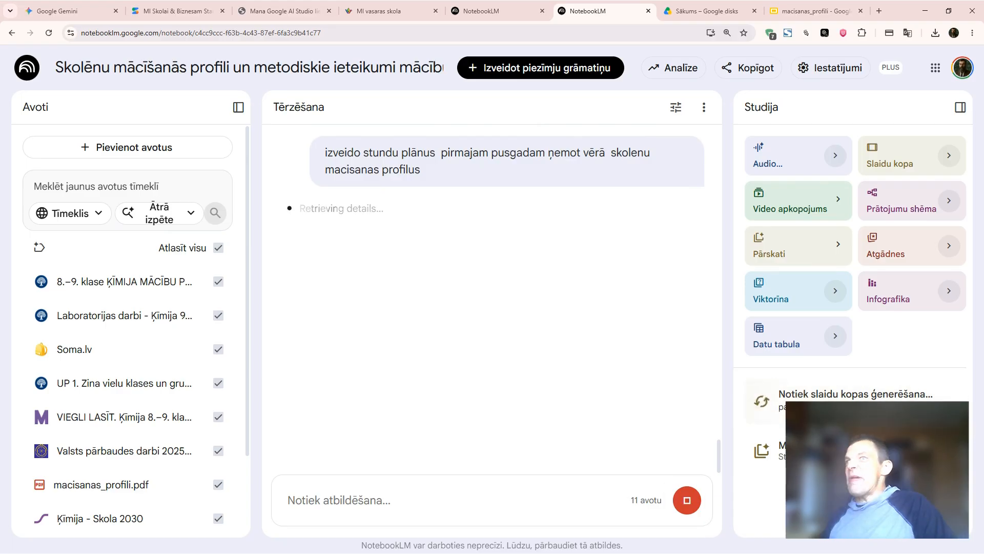
left_click(686, 500)
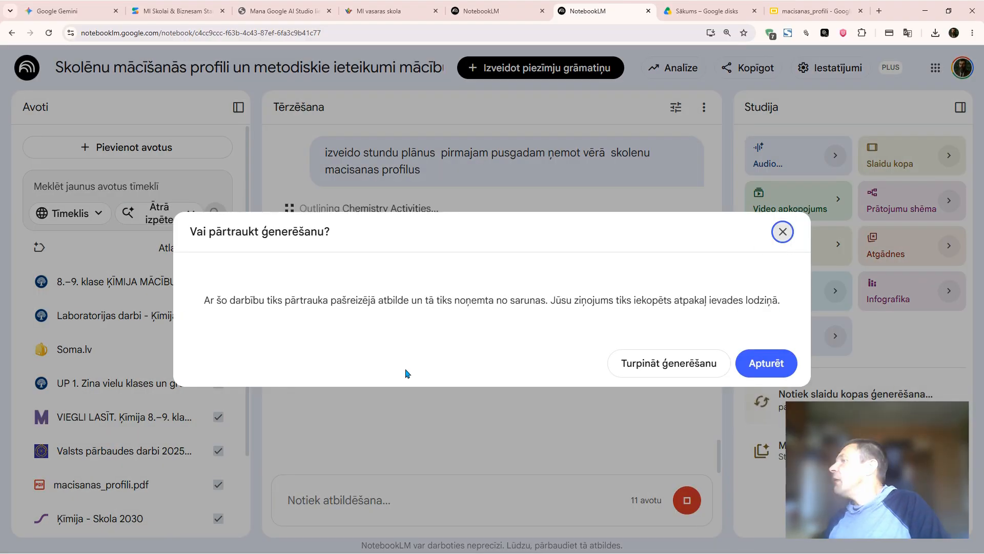
left_click(677, 362)
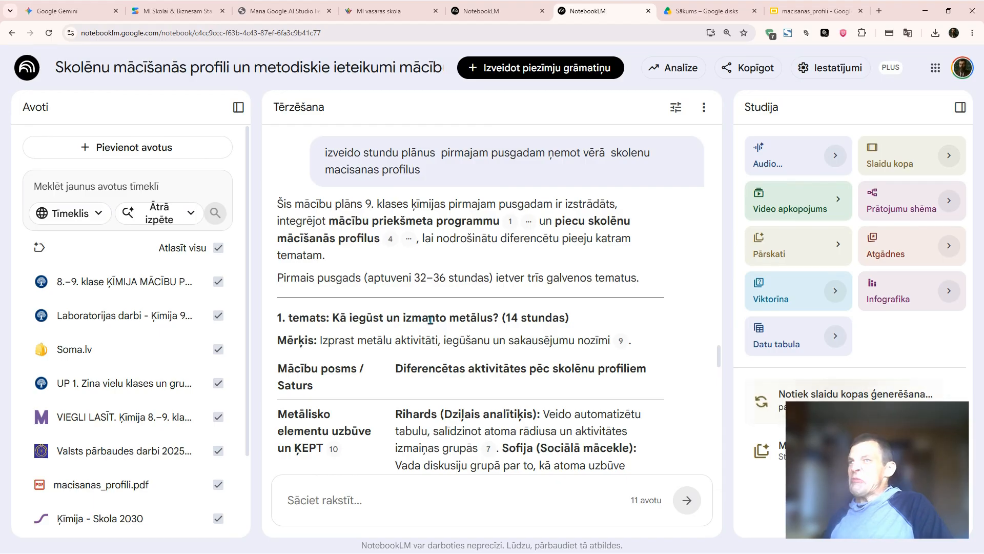
Read the differentiated lesson plan's introduction and its first topic on obtaining and using metals, with activities for each learning profile.
scroll(430, 319, "down", 1)
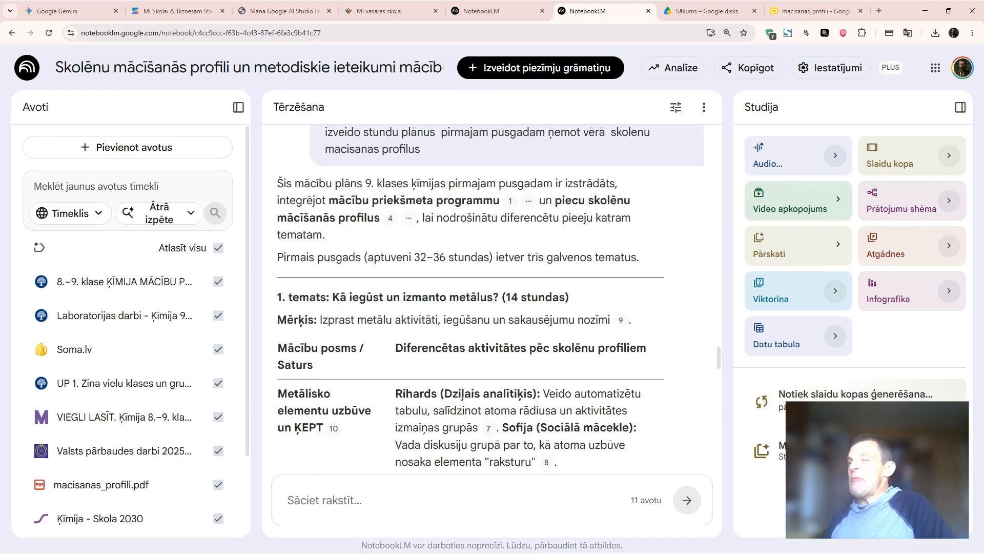
scroll(491, 300, "down", 2)
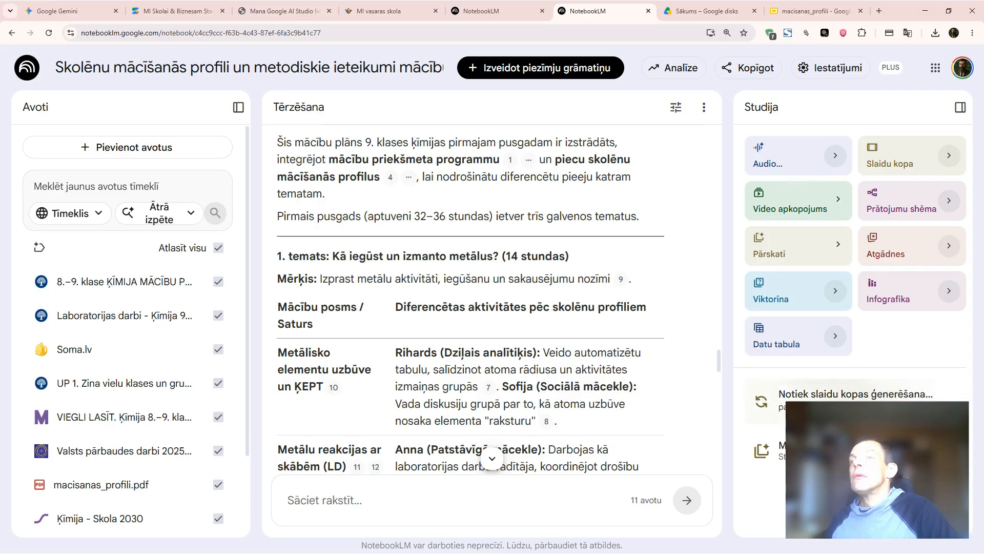
scroll(471, 297, "down", 2)
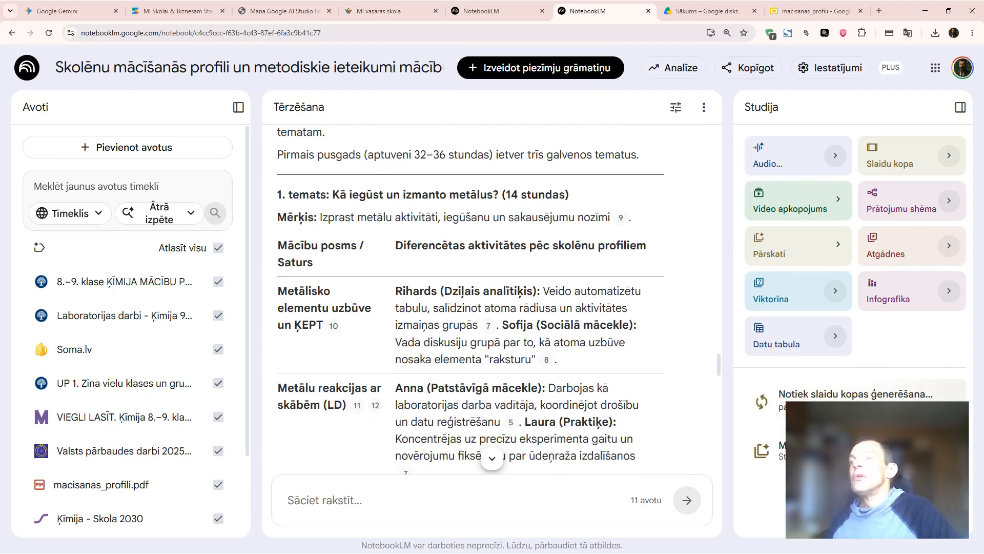
scroll(470, 297, "down", 1)
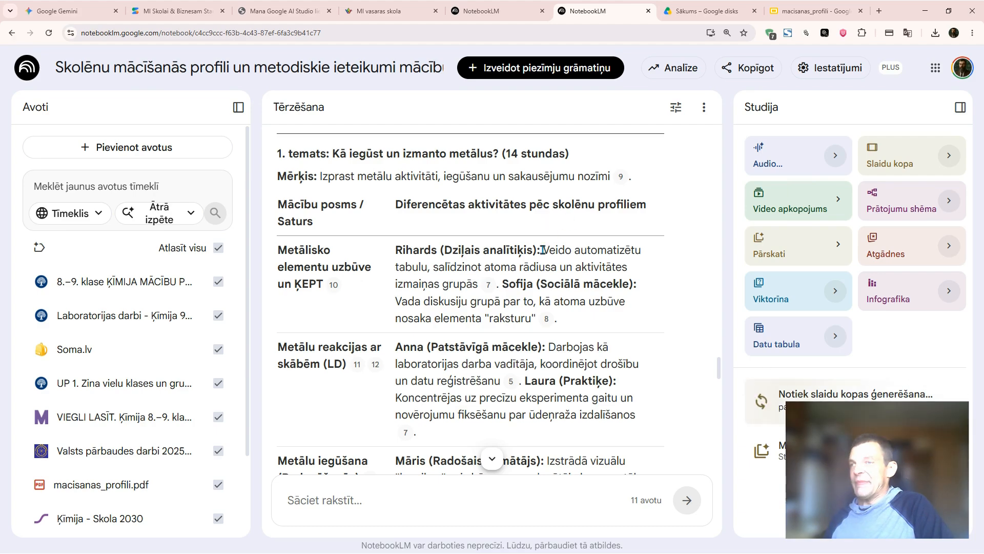
scroll(543, 251, "down", 5)
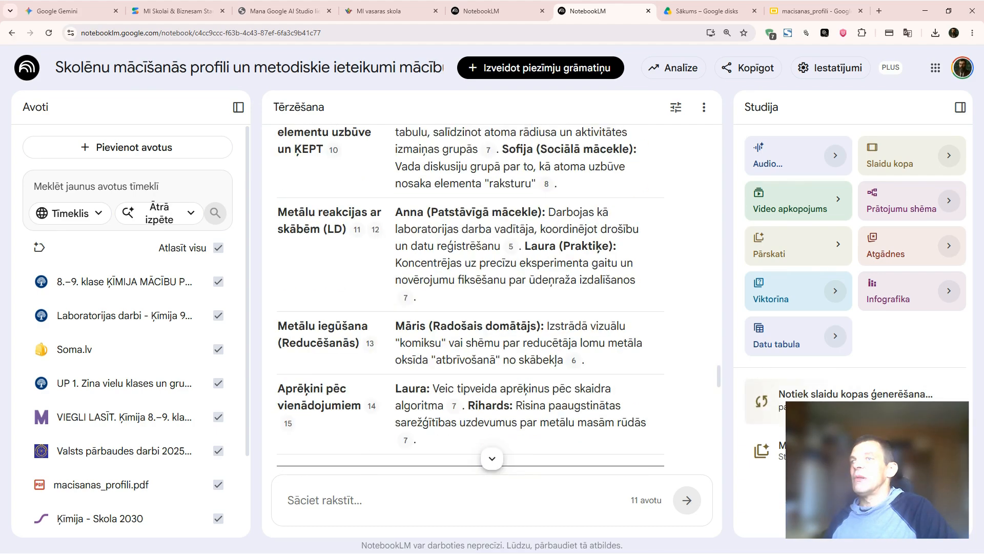
scroll(543, 250, "down", 1)
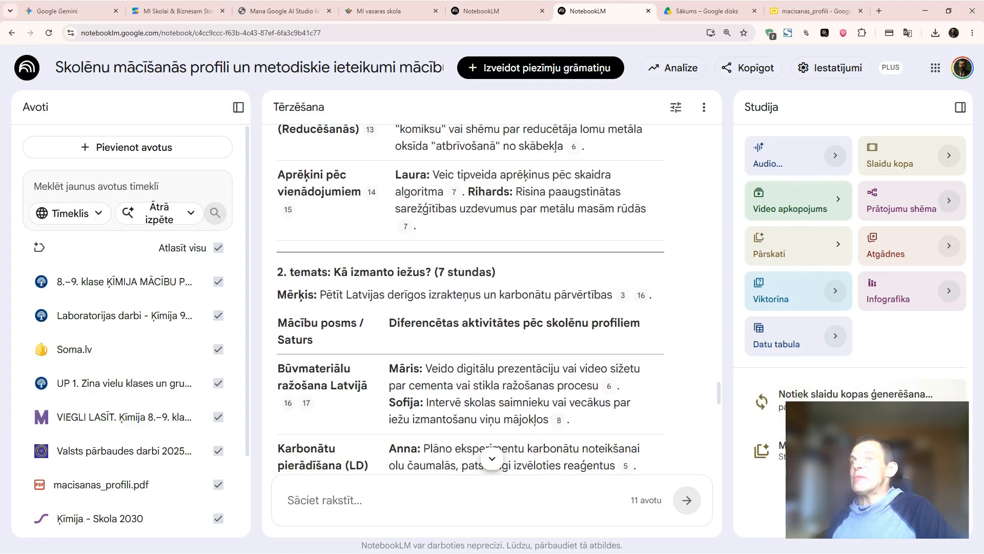
Read the plan's second topic, "Kā izmanto iežus?", and its activities differentiated by learning profile.
scroll(543, 251, "down", 2)
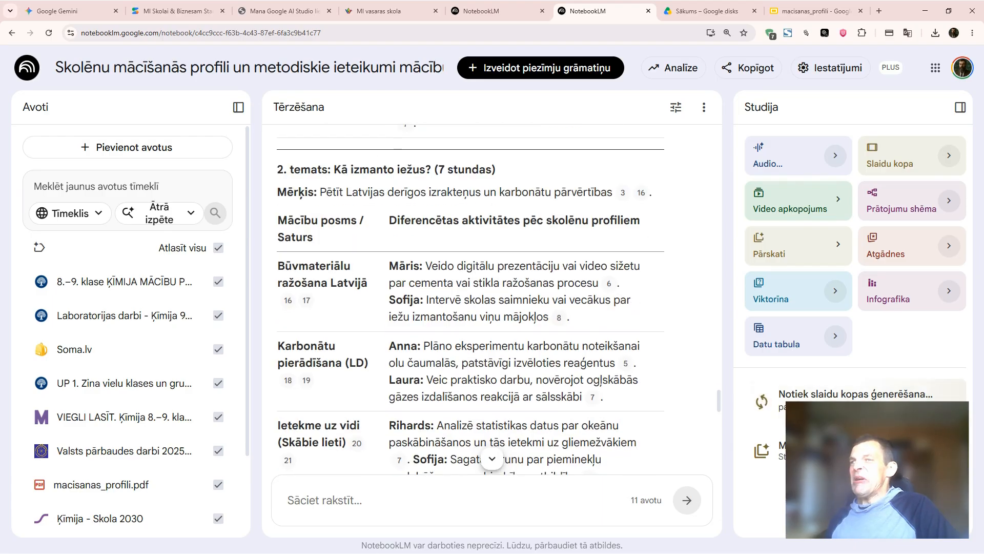
scroll(471, 300, "down", 1)
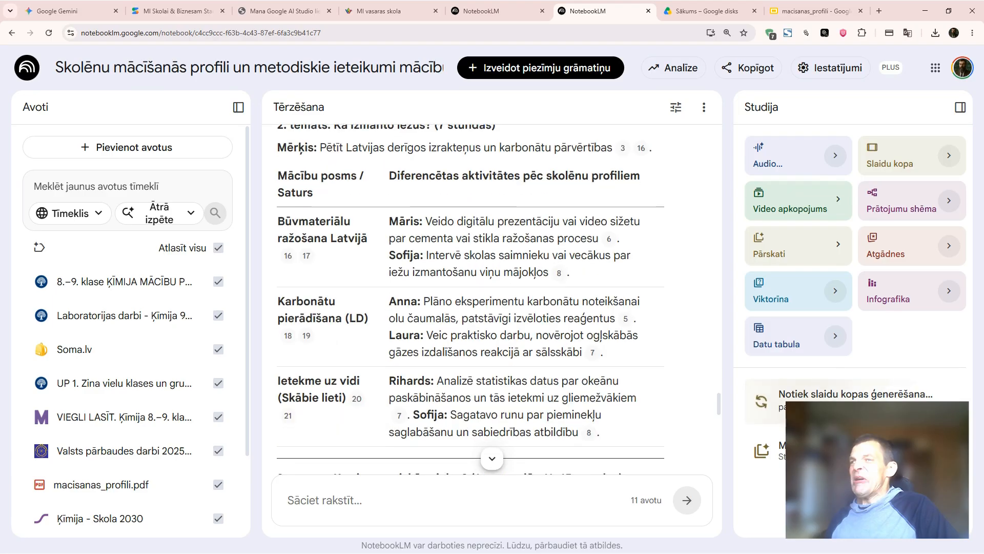
scroll(470, 300, "down", 1)
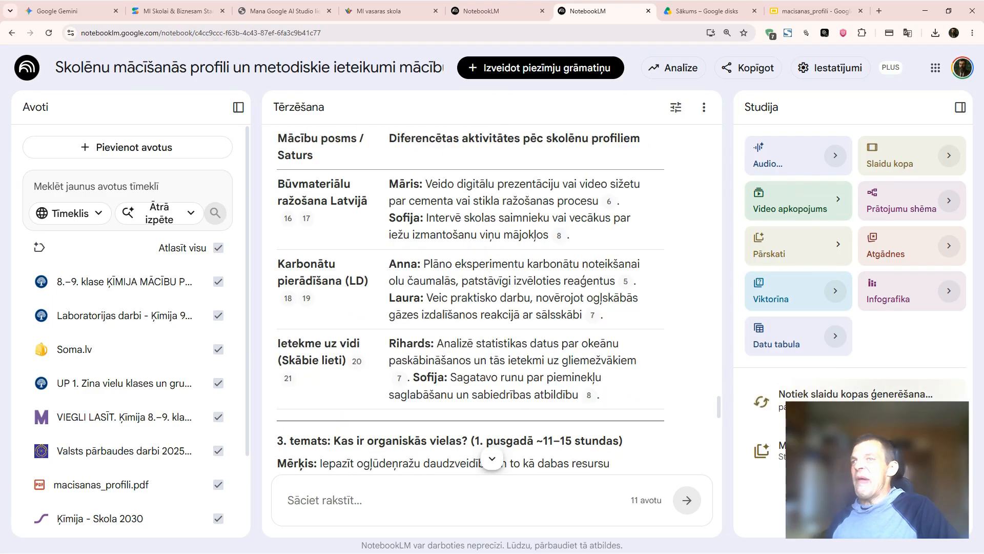
scroll(471, 300, "down", 1)
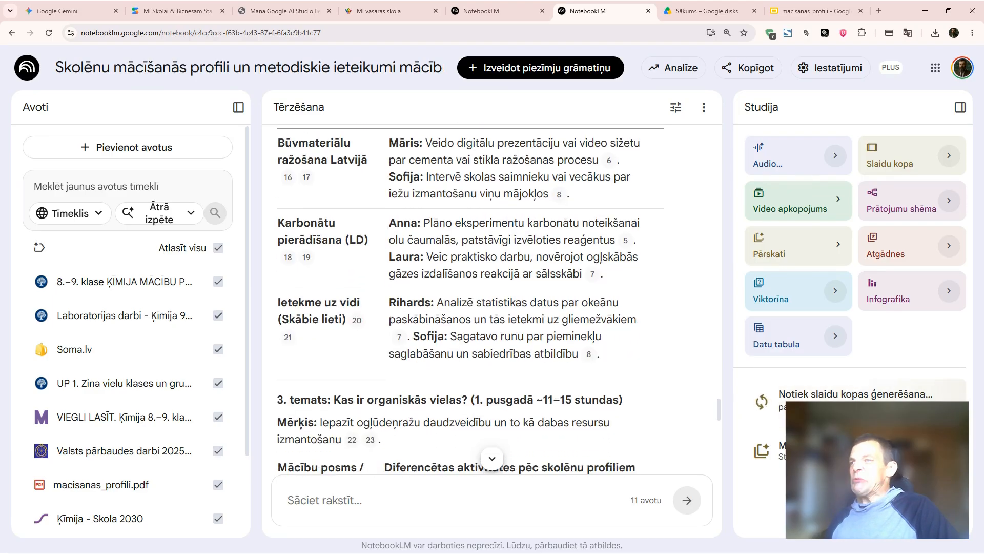
scroll(471, 300, "down", 1)
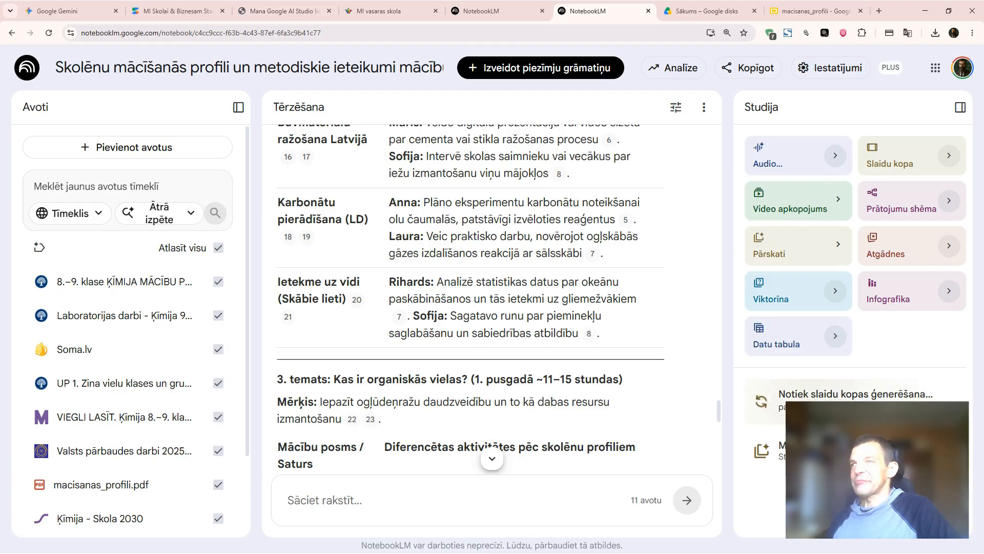
scroll(471, 300, "down", 2)
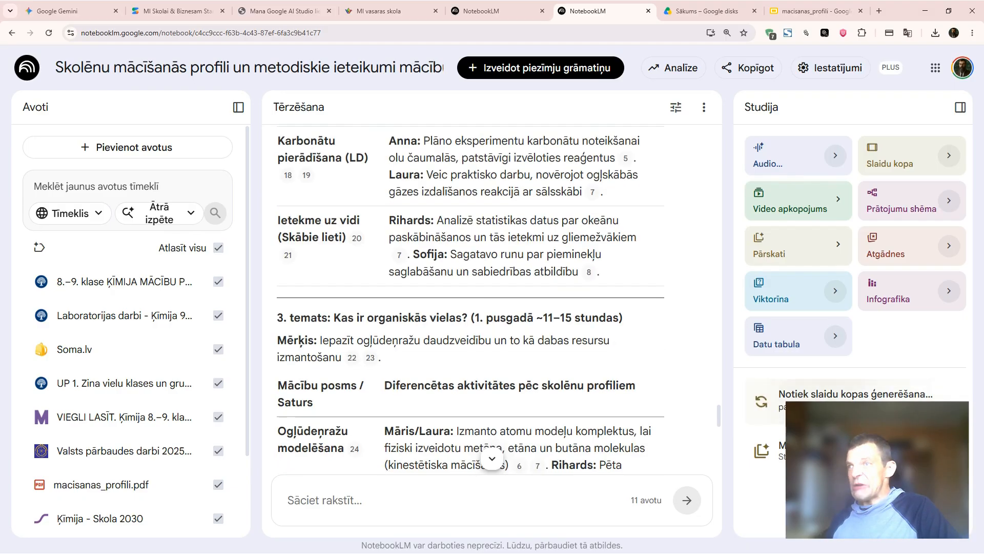
Review the third topic on organic substances, the assessment strategy and the suggested follow-up questions at the end of the plan.
scroll(471, 295, "down", 8)
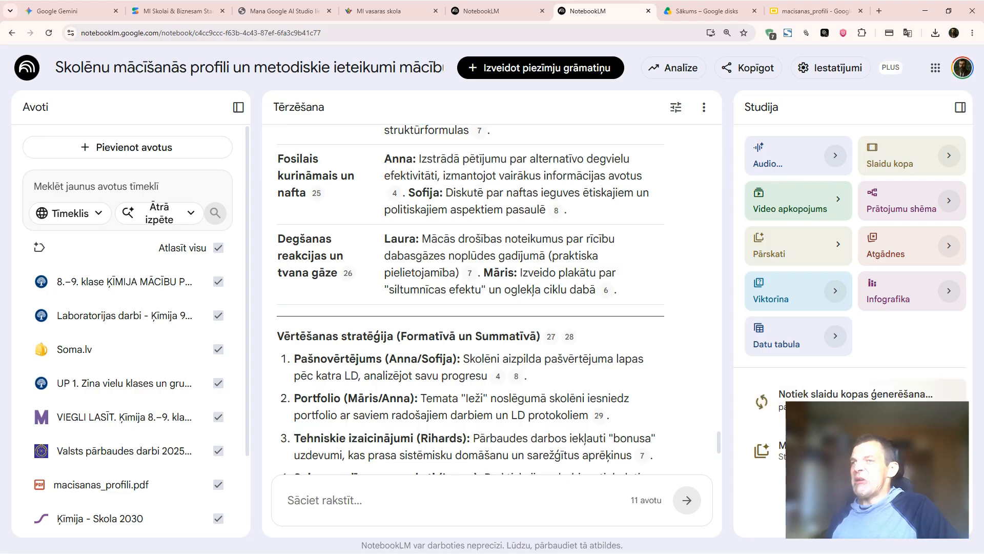
scroll(471, 299, "down", 1)
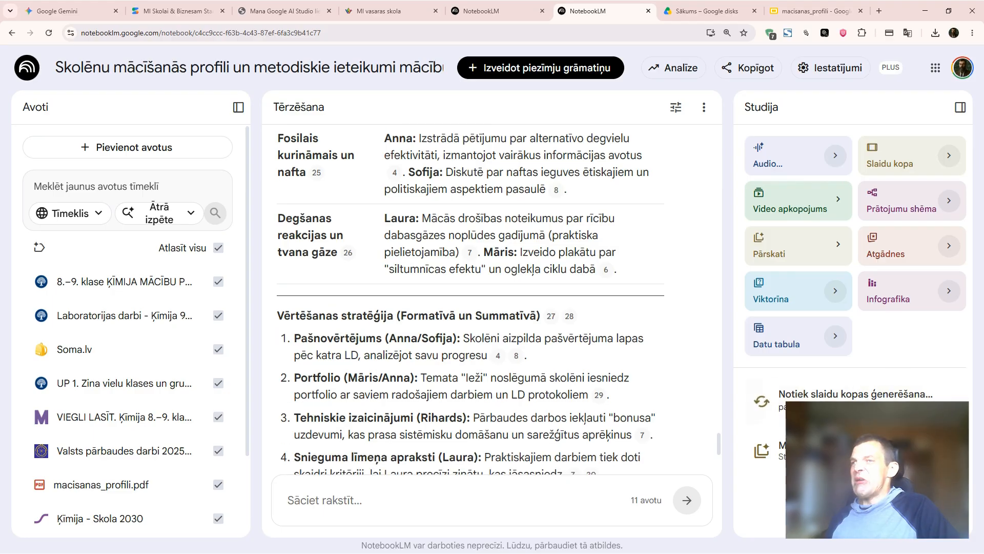
scroll(471, 300, "down", 2)
scroll(471, 300, "down", 2)
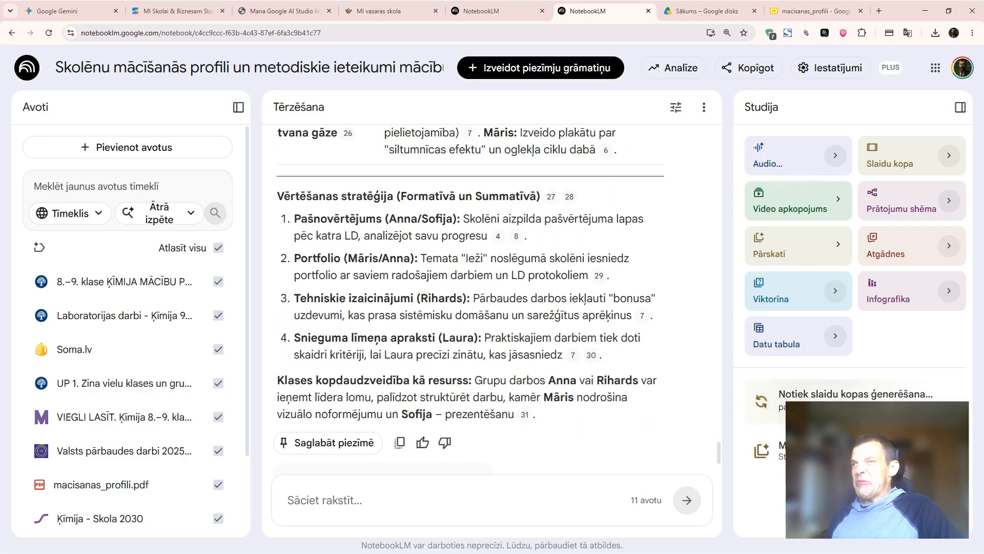
scroll(471, 300, "down", 1)
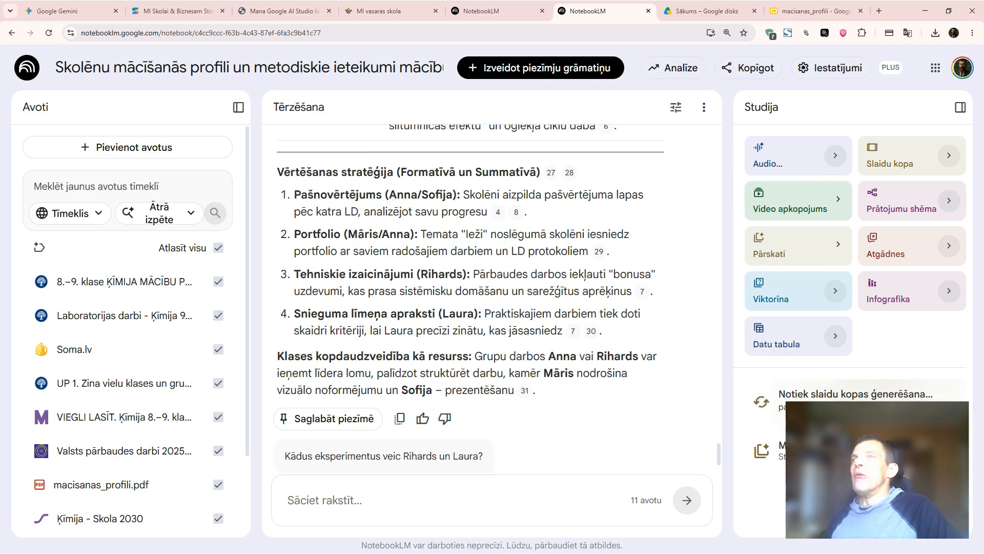
scroll(471, 300, "down", 2)
scroll(471, 300, "down", 1)
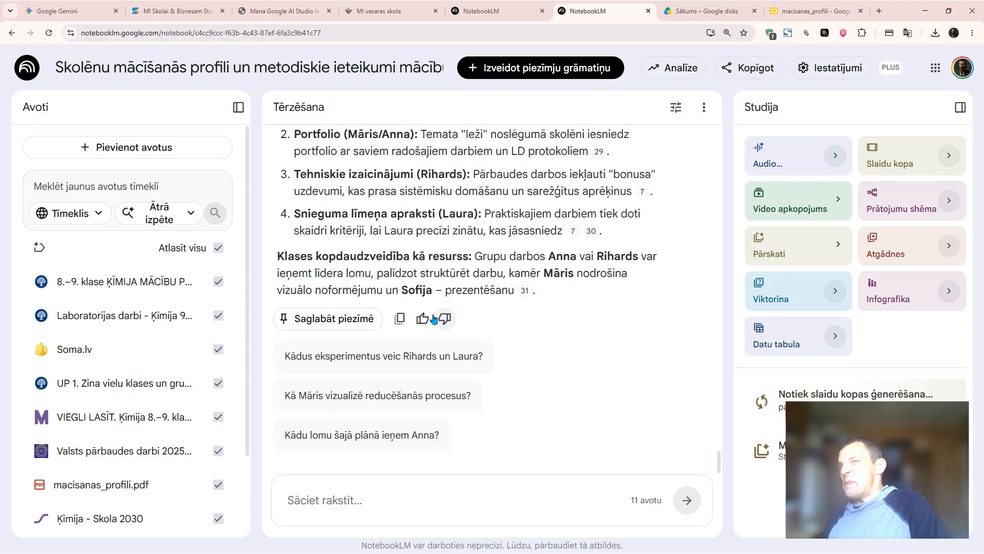
Send the chat prompt "uztaisi vispārejus stundu planus".
left_click(328, 493)
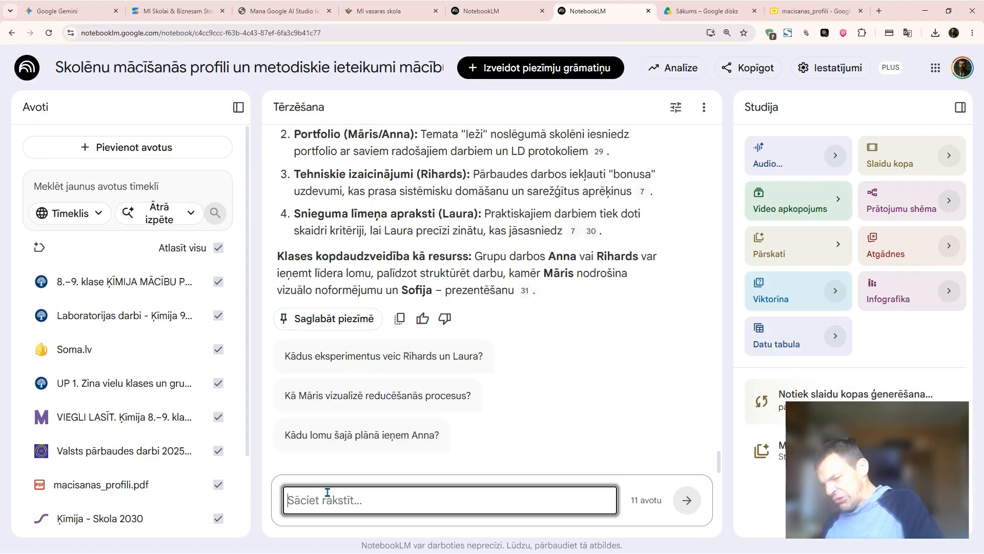
type("uztai")
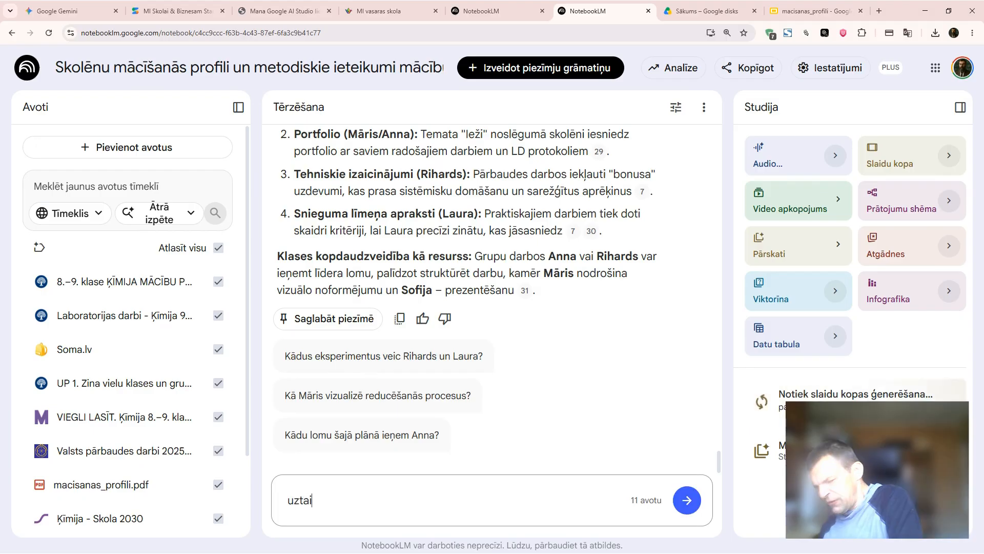
type("s")
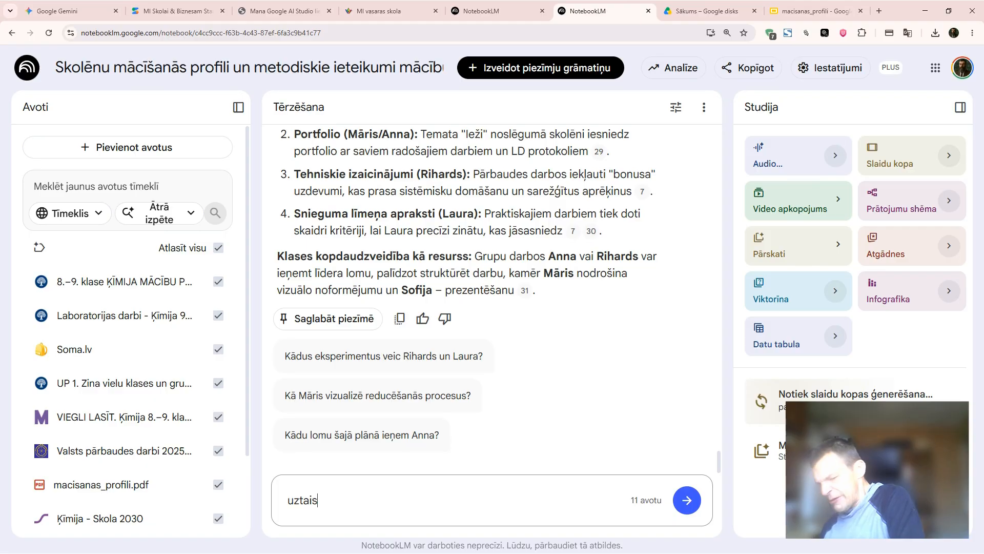
type("i visp")
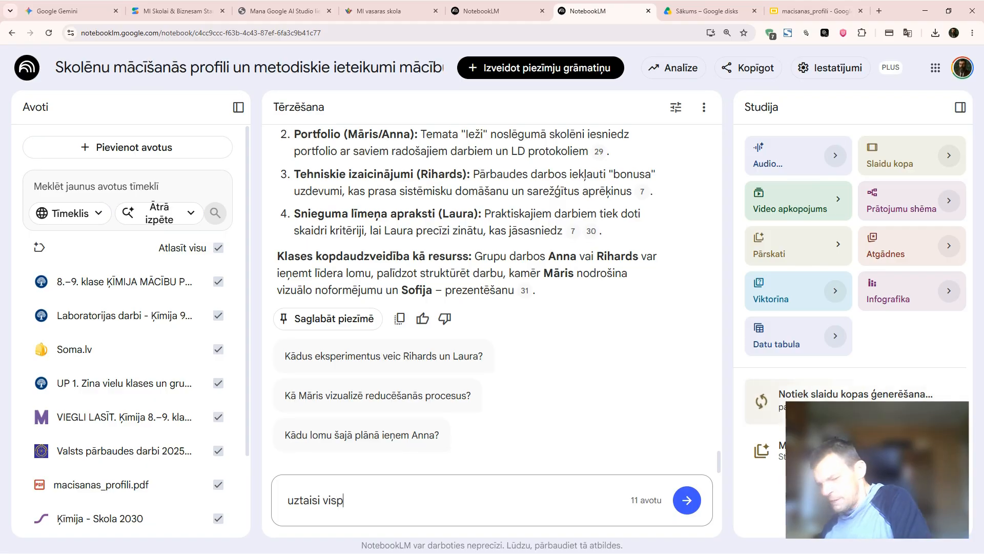
type("āre")
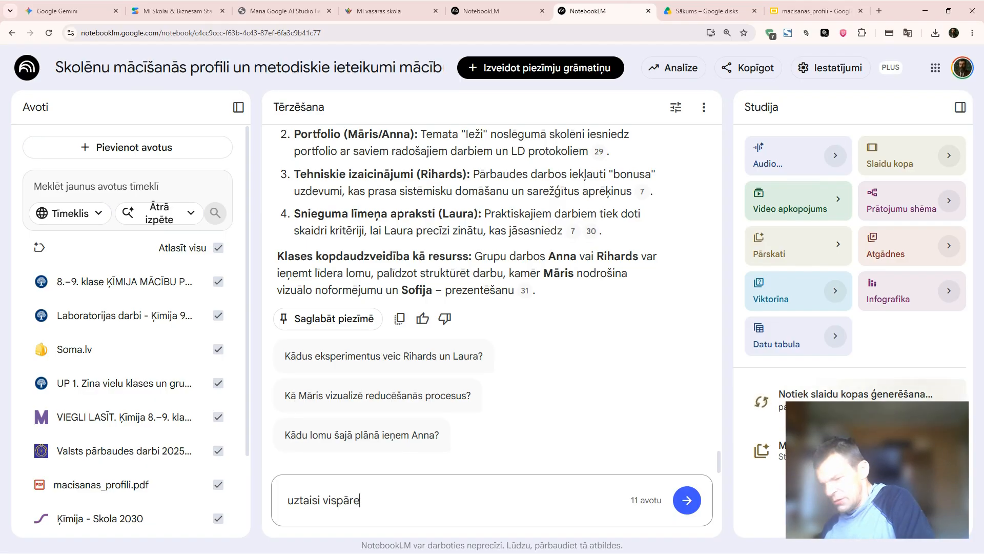
type("jus s")
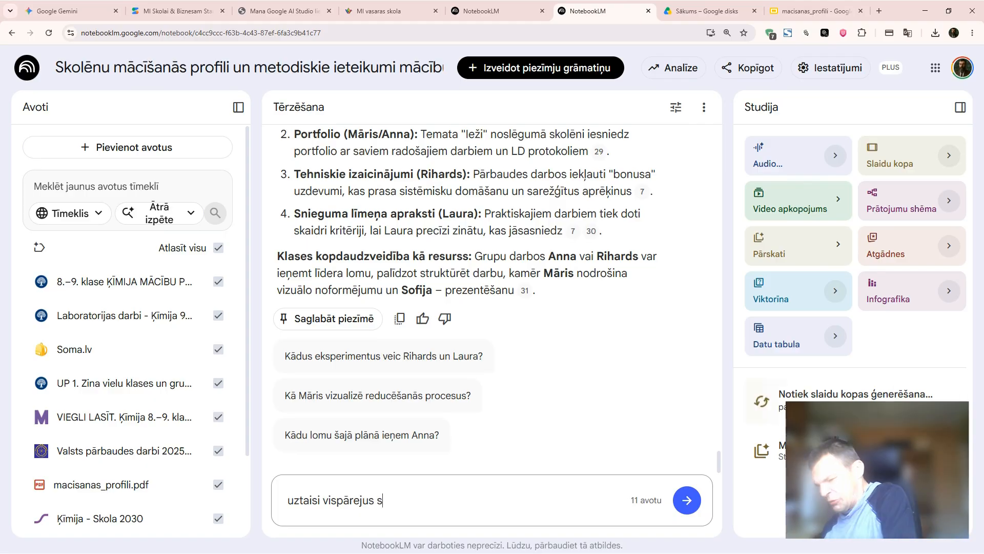
type("tund")
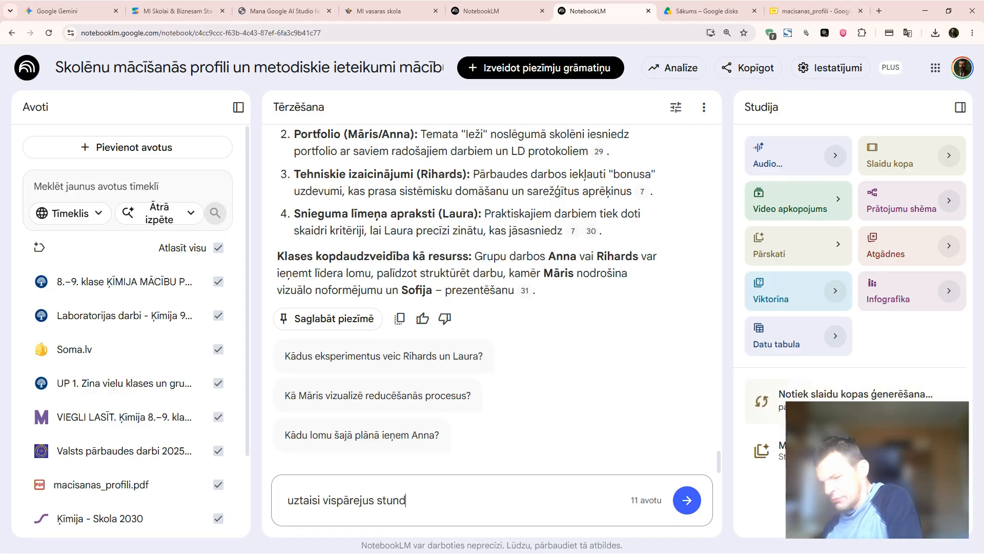
type("u pla")
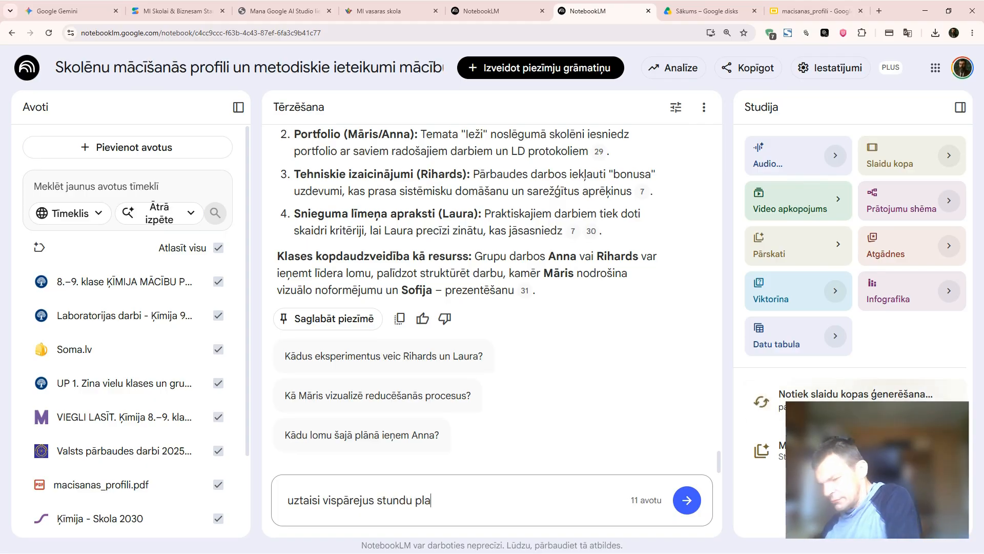
type("nus")
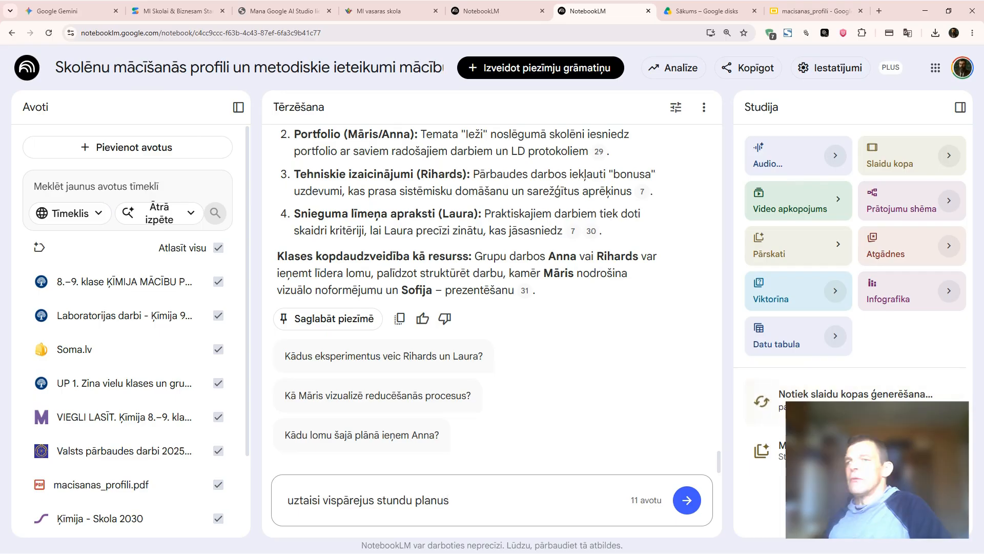
left_click(687, 501)
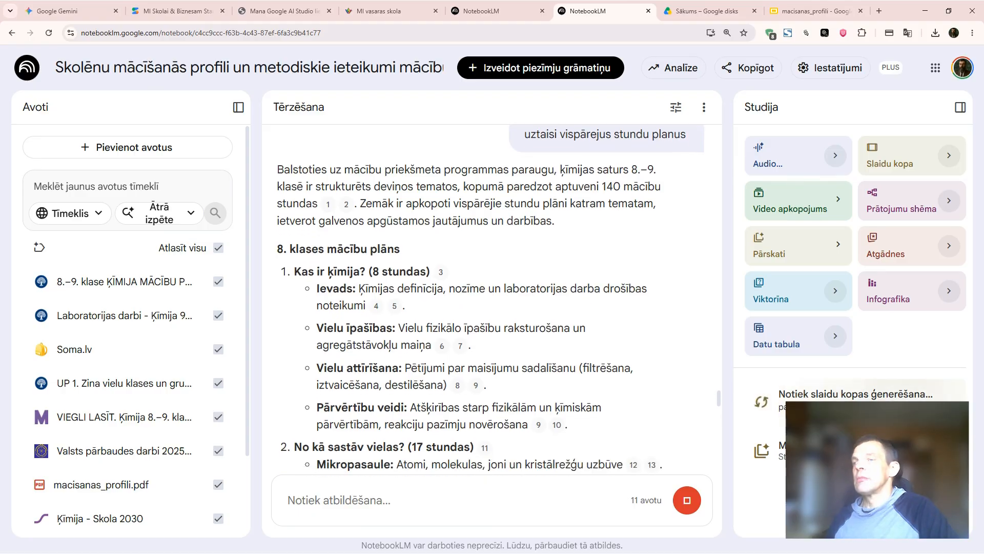
Look through the generated general lesson plans for grades 8 and 9 down to the final topic.
scroll(493, 299, "down", 1)
scroll(492, 300, "down", 8)
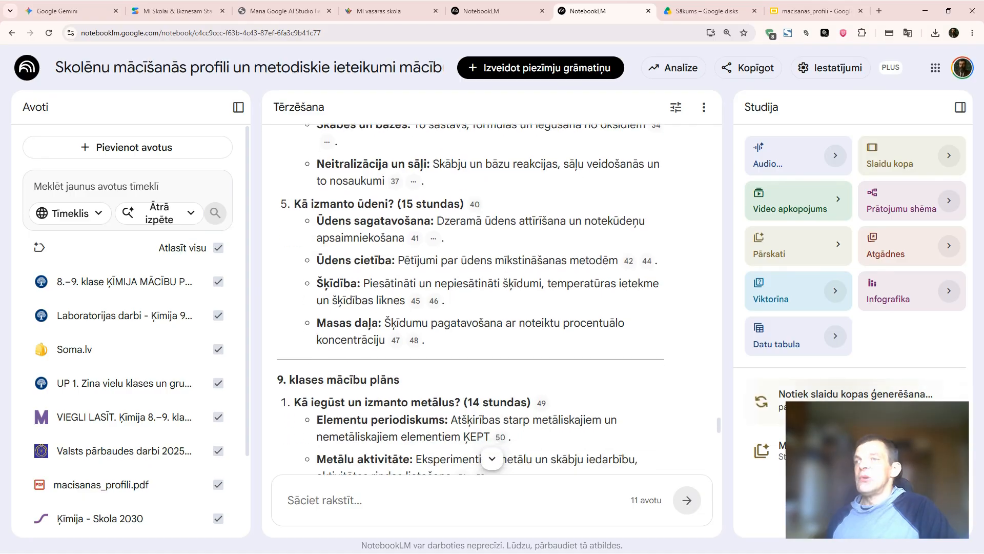
scroll(492, 299, "down", 2)
scroll(492, 299, "down", 10)
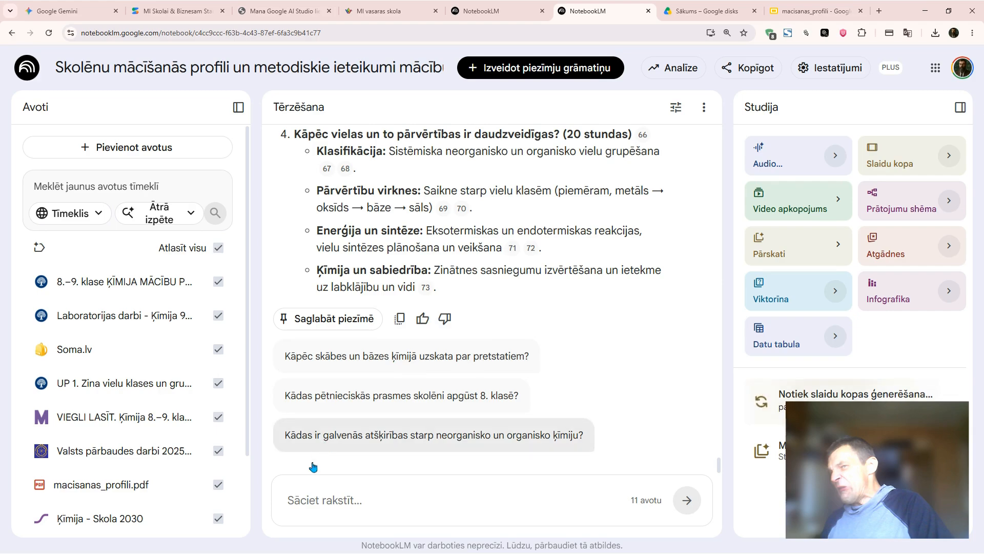
Send the chat prompt "izveido visus stundu plānus".
left_click(320, 491)
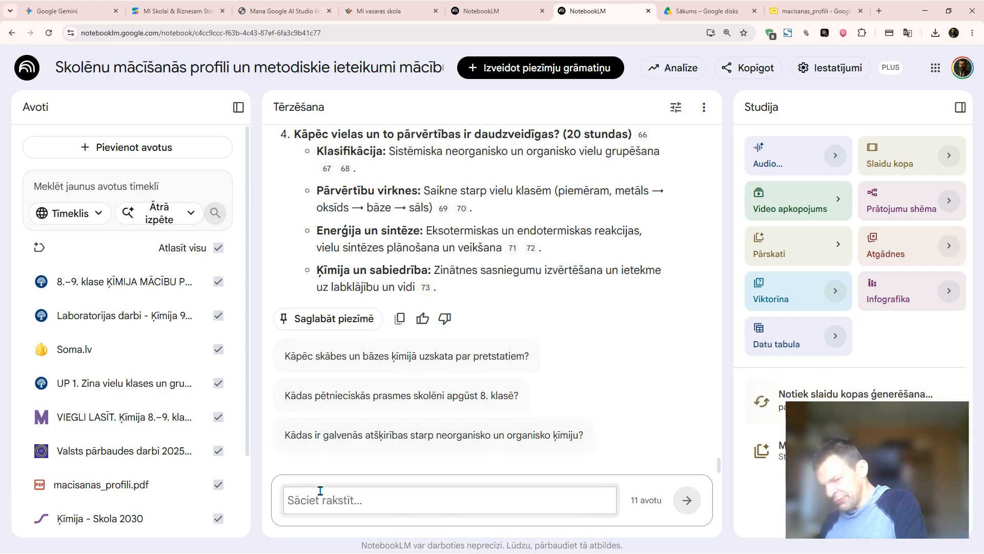
type("iz")
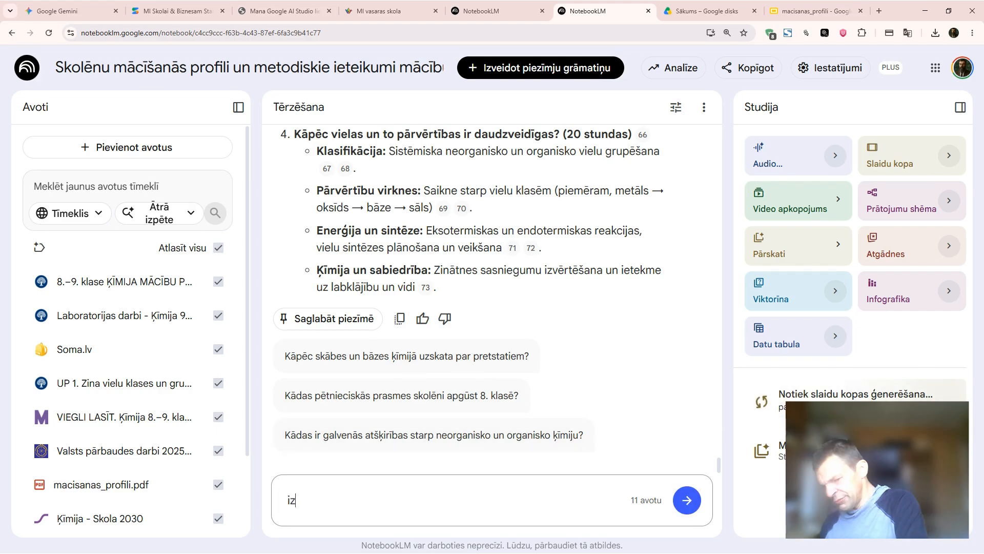
type("veid")
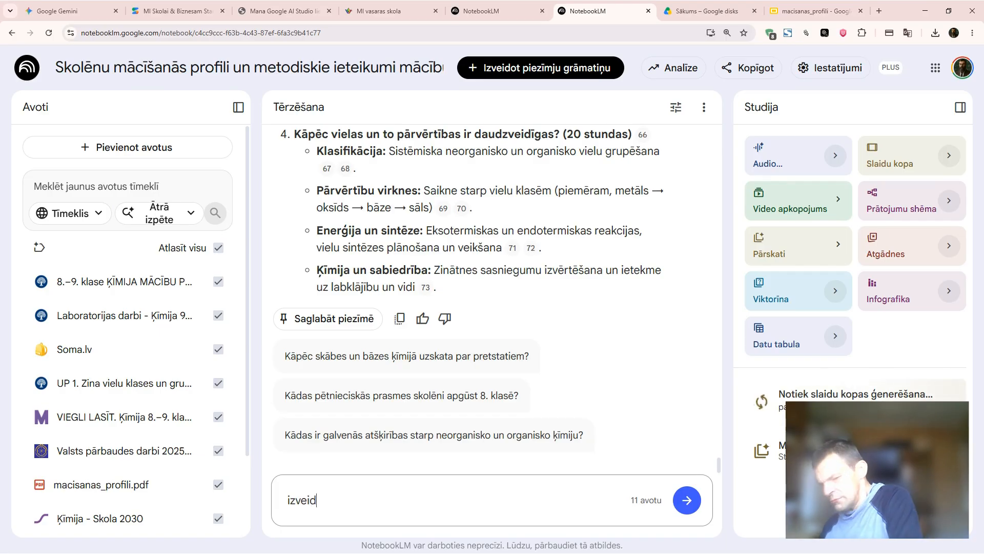
type("o visus s")
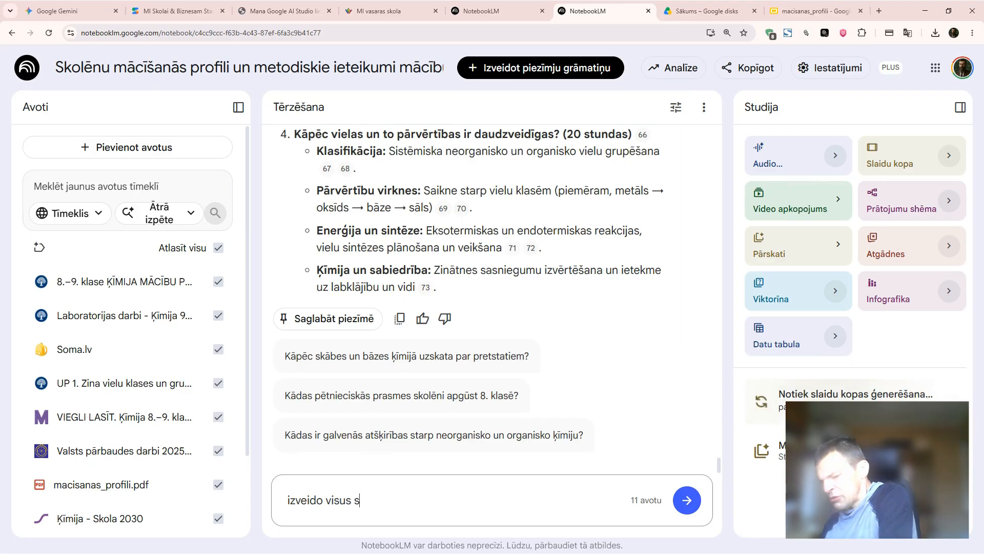
type("tun")
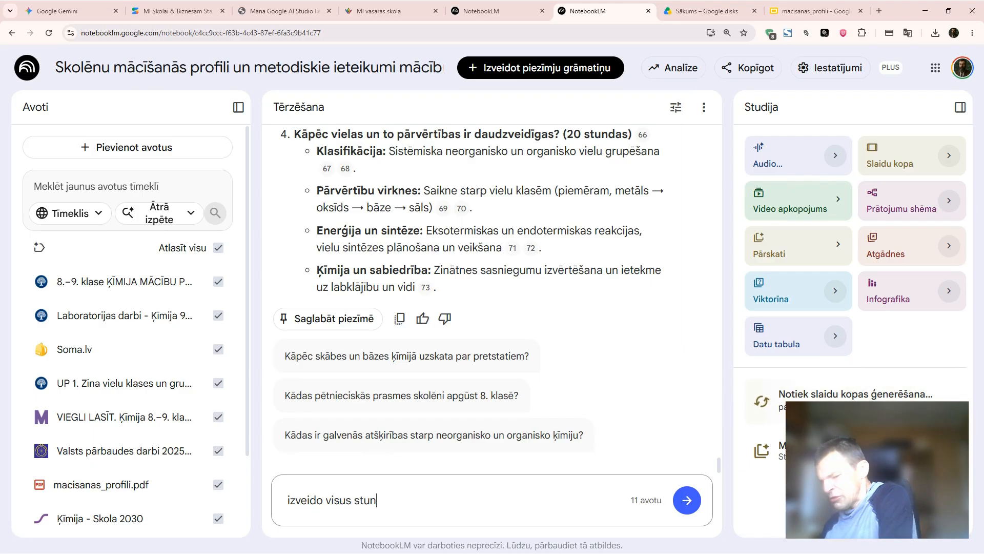
type("du oplā")
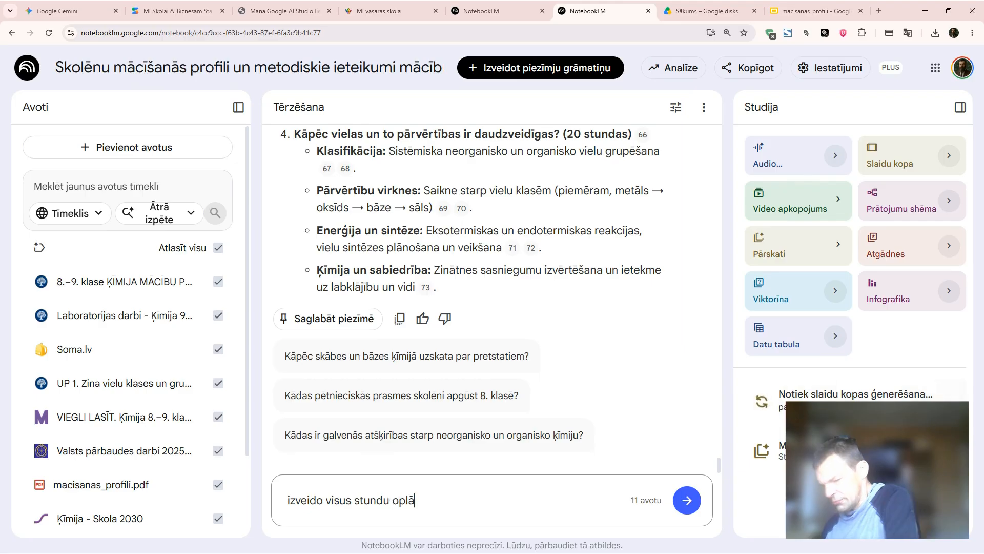
type("nus")
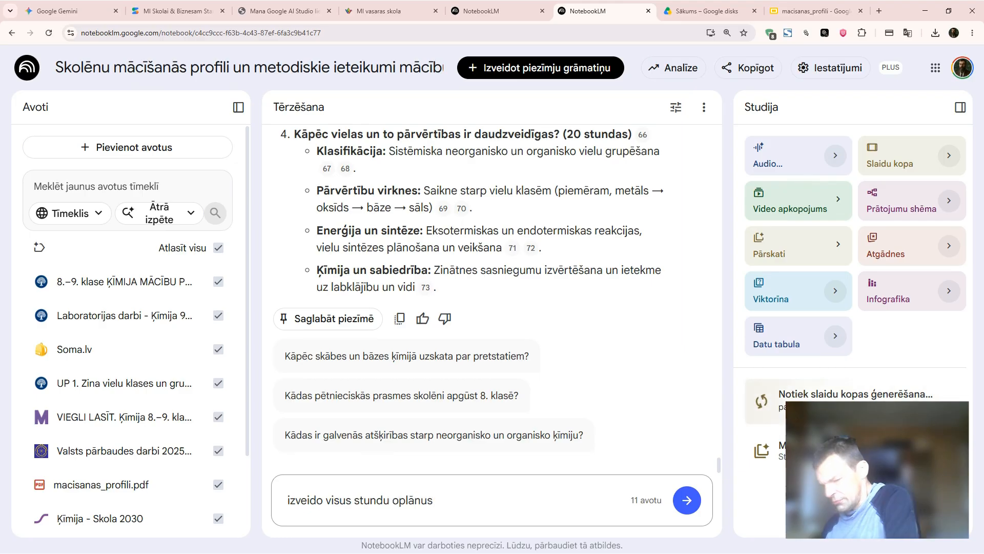
key("Left")
key("Left")
key("Left")
key("Left")
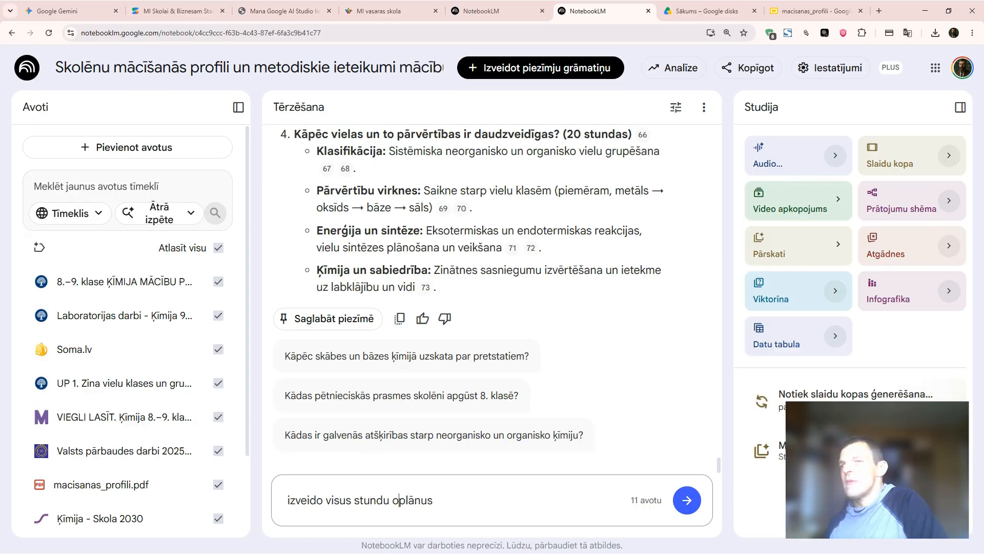
key("Left")
key("Left")
key("BackSpace")
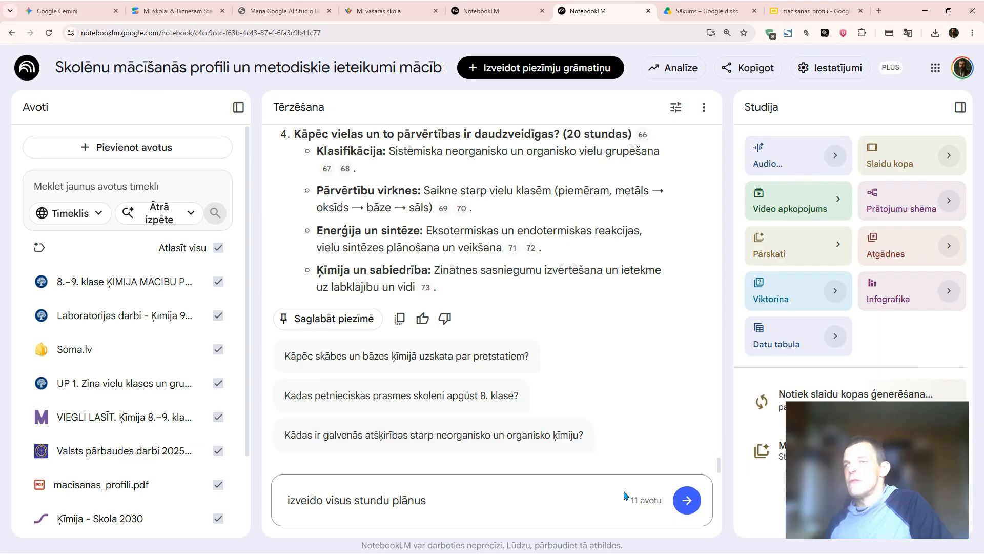
left_click(686, 501)
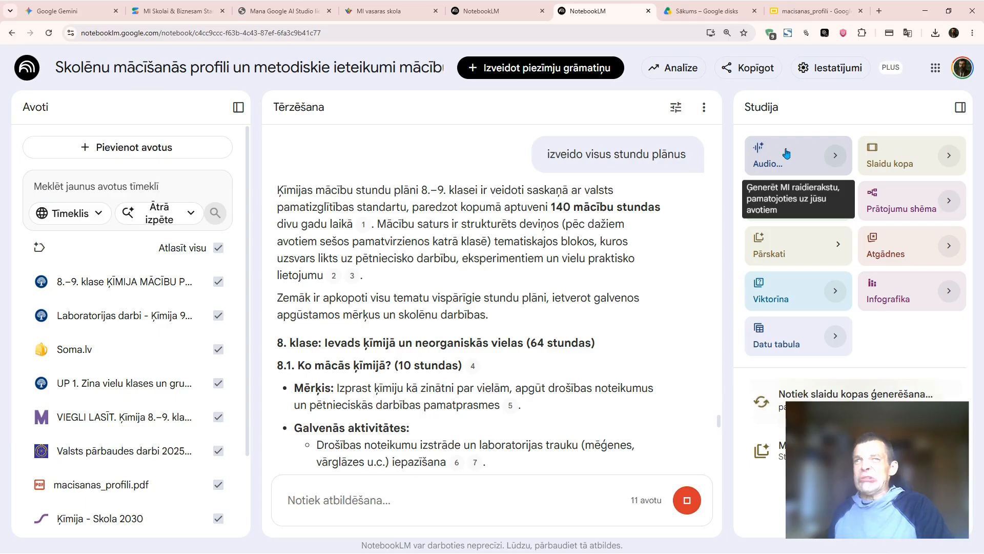
Examine the audio overview customization options, including the available languages, and close them without generating anything.
left_click(833, 150)
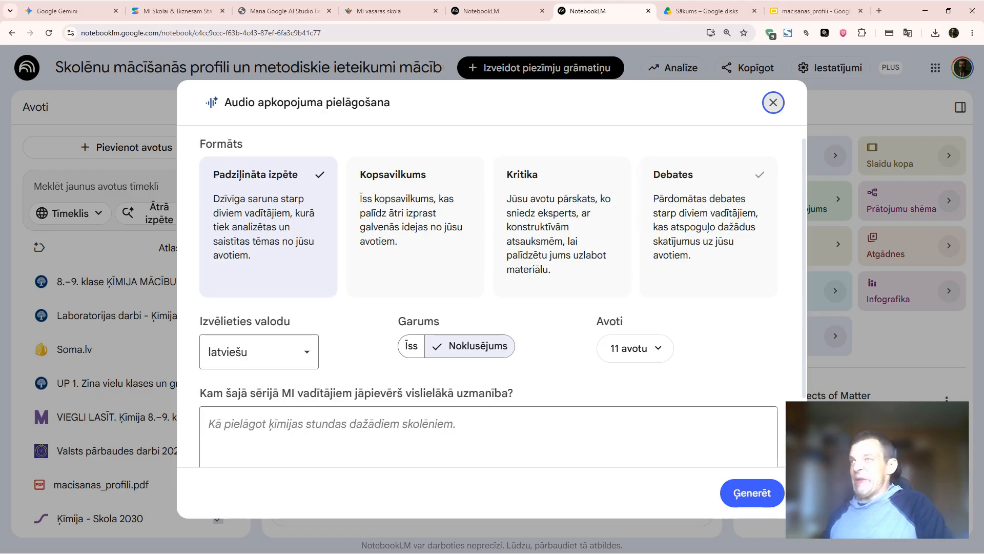
left_click(298, 350)
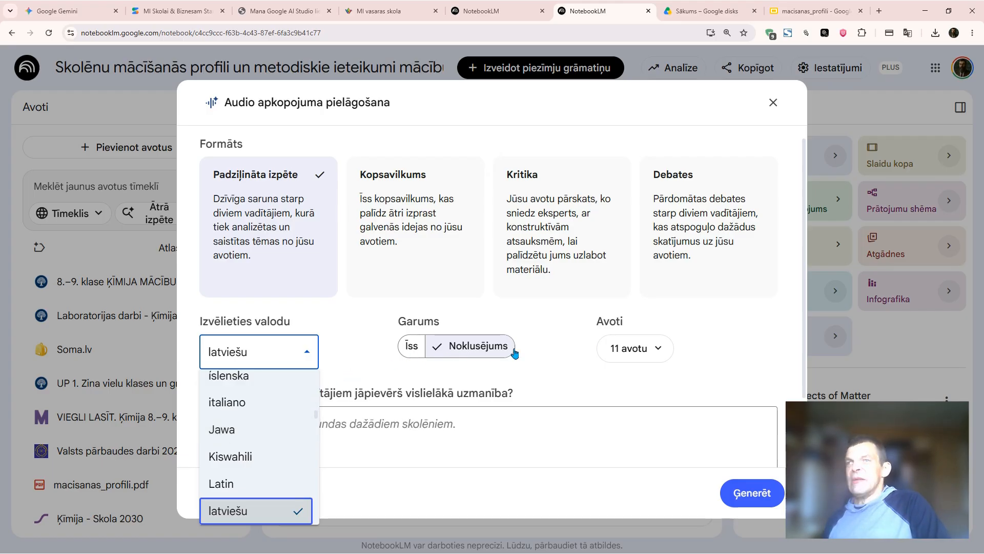
left_click(566, 356)
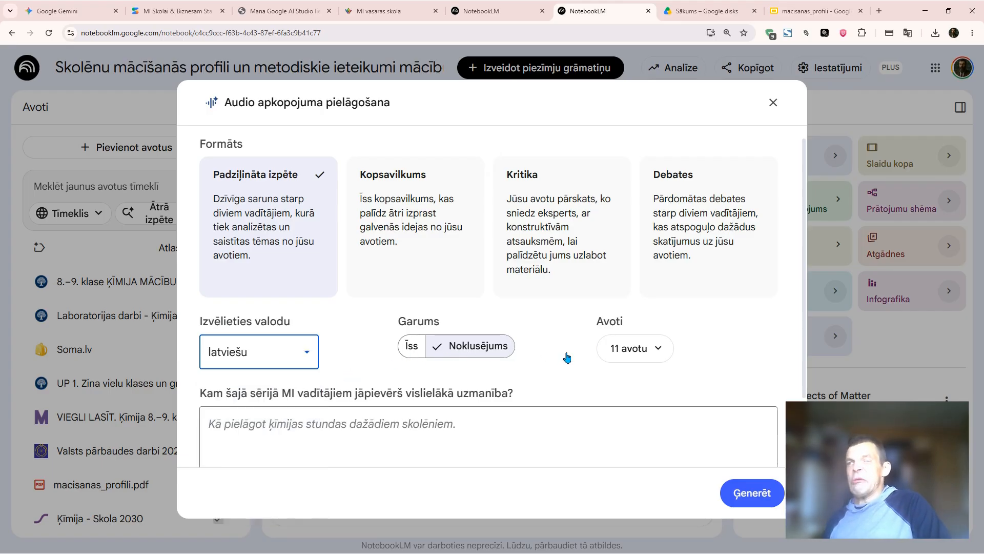
left_click(772, 104)
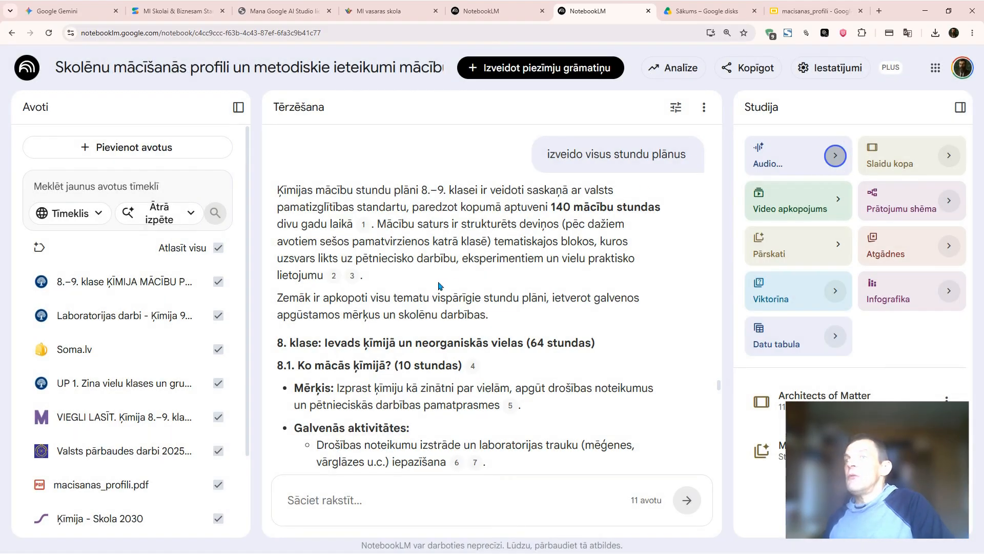
Read through the newly generated lesson plans from topic 8.1 to the closing topics 9.5 and 9.6.
left_click(415, 294)
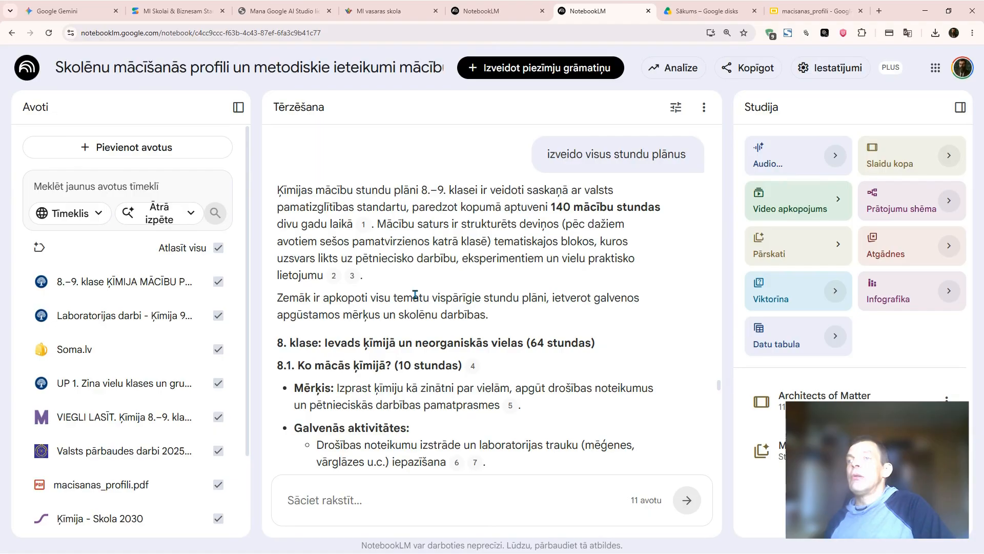
scroll(415, 294, "down", 1)
scroll(416, 294, "down", 4)
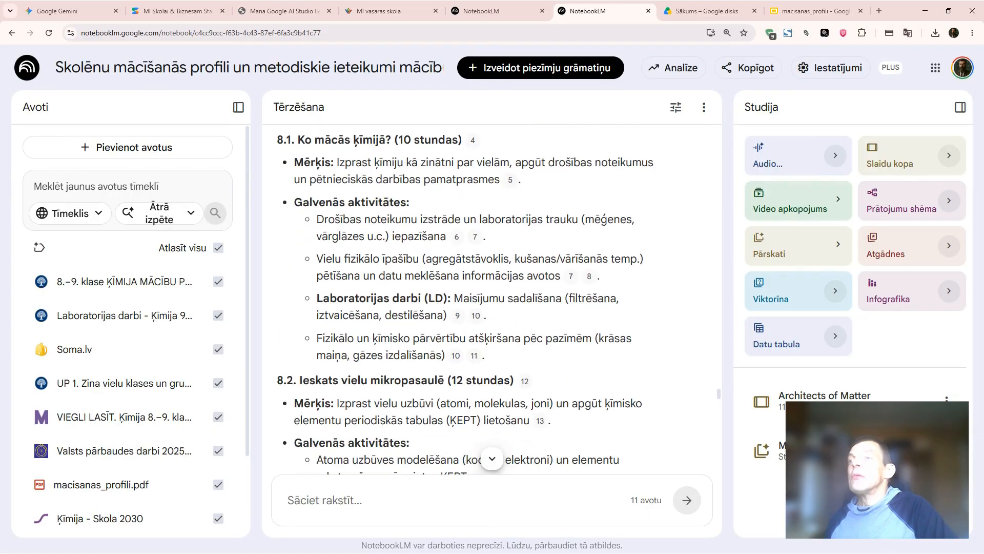
scroll(465, 298, "down", 10)
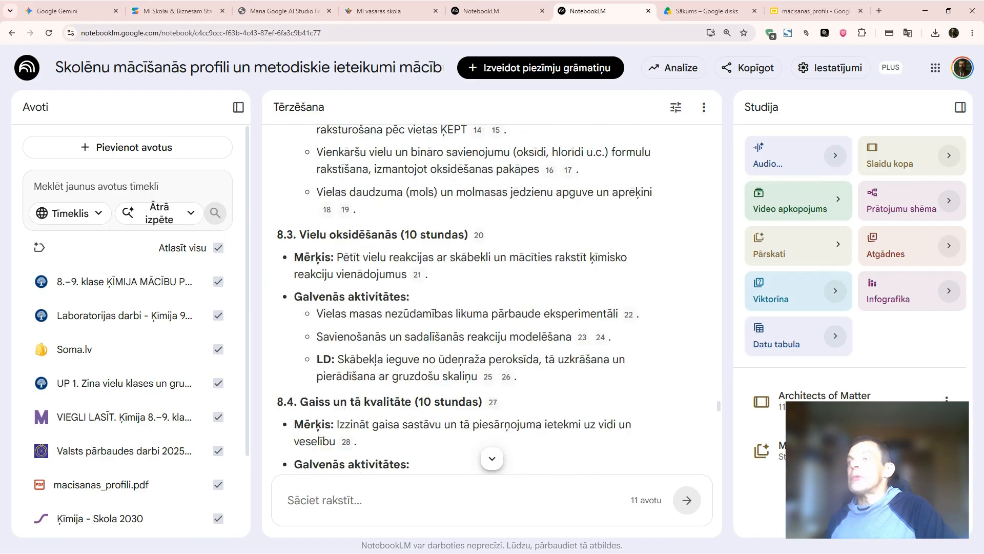
scroll(466, 300, "down", 6)
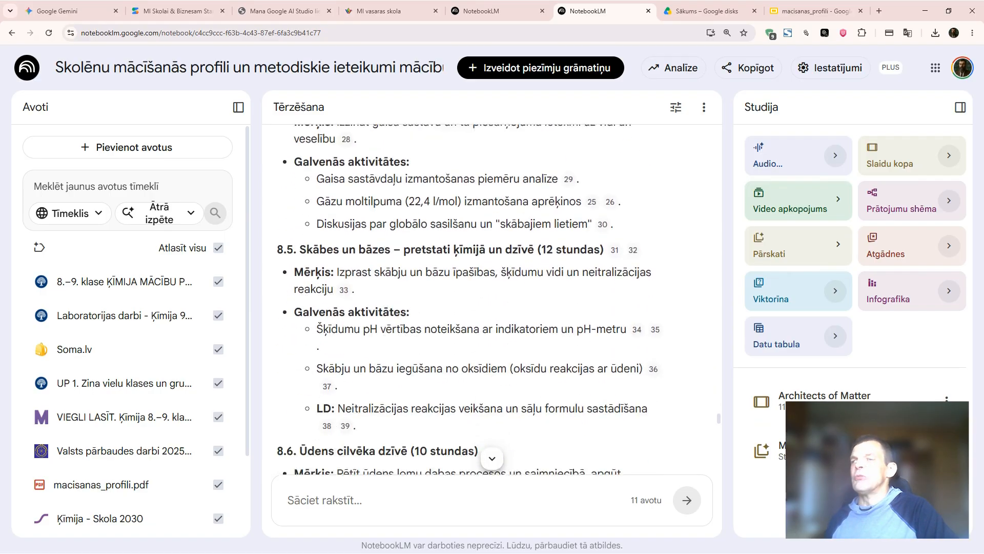
scroll(466, 300, "down", 2)
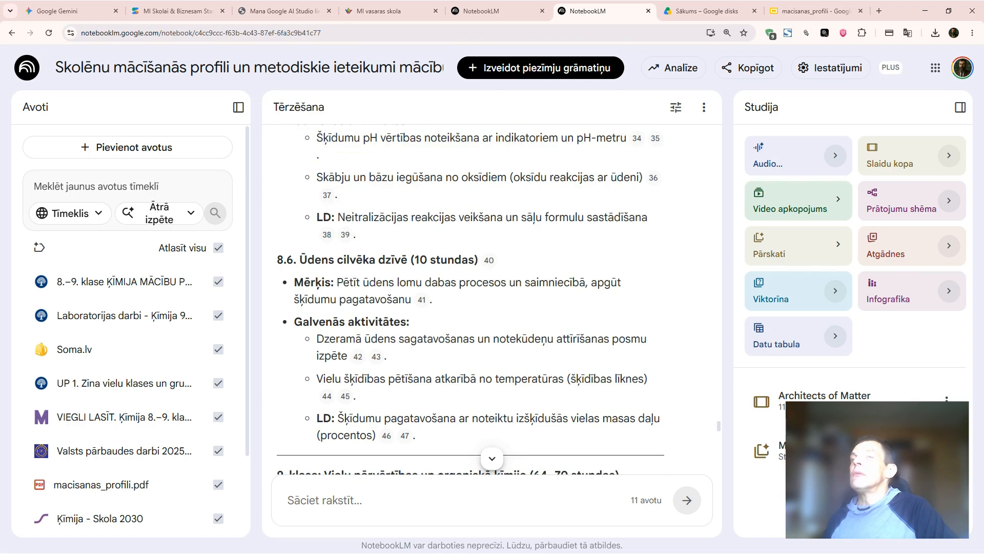
scroll(467, 300, "down", 2)
scroll(470, 300, "down", 3)
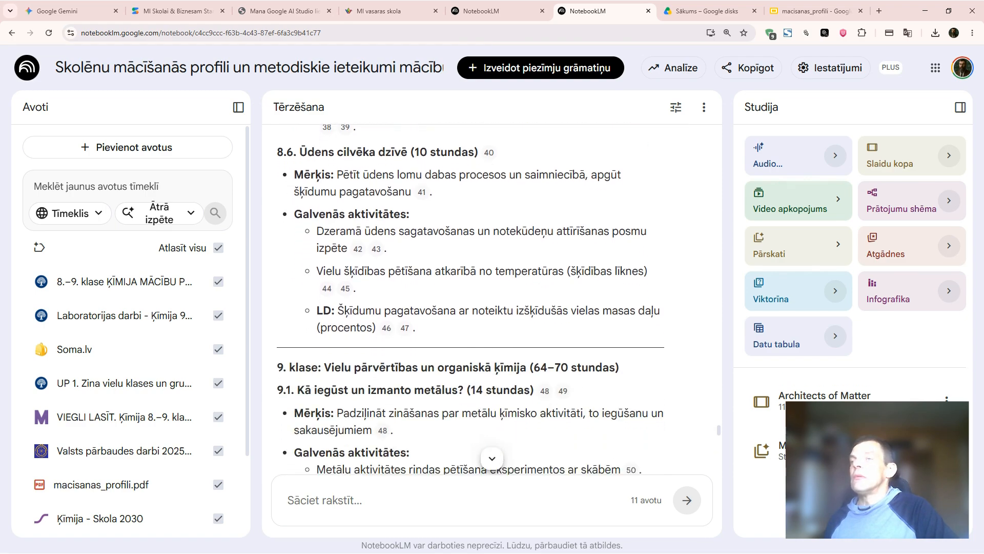
scroll(471, 300, "down", 1)
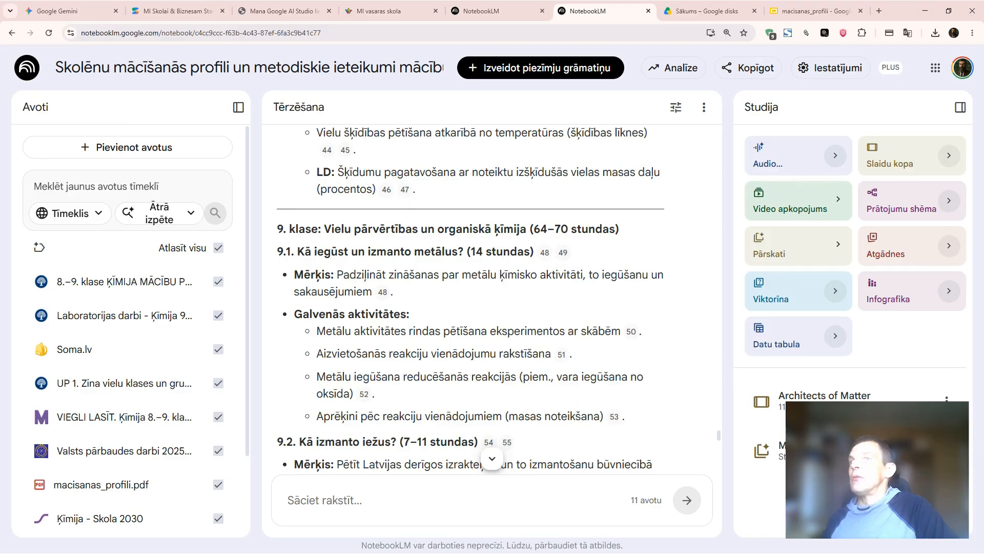
scroll(471, 300, "down", 1)
scroll(471, 300, "down", 8)
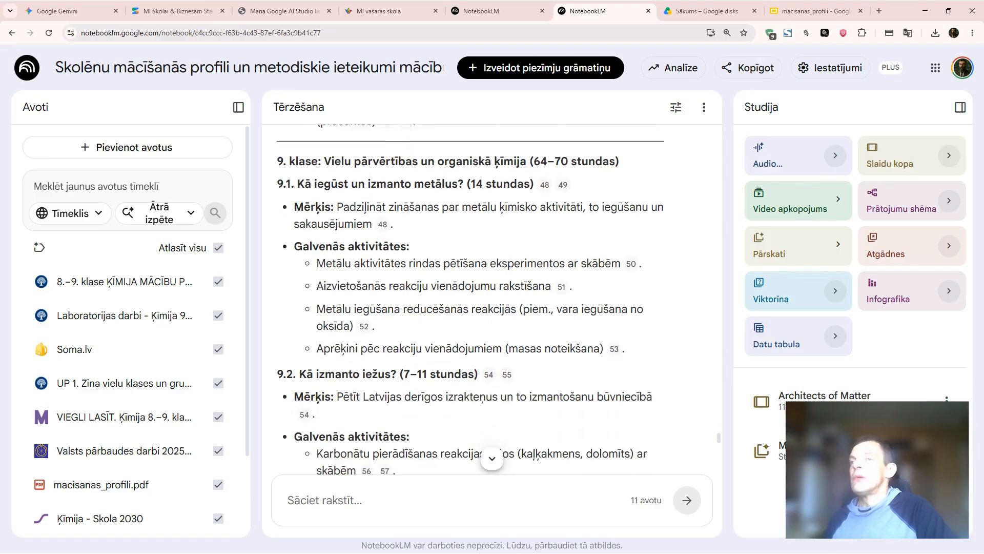
scroll(471, 299, "down", 3)
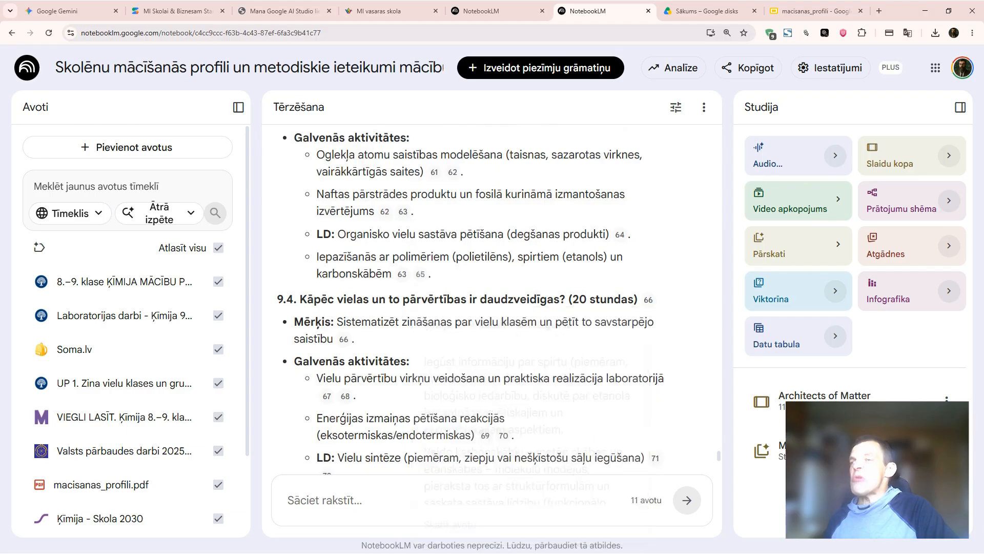
scroll(470, 300, "down", 5)
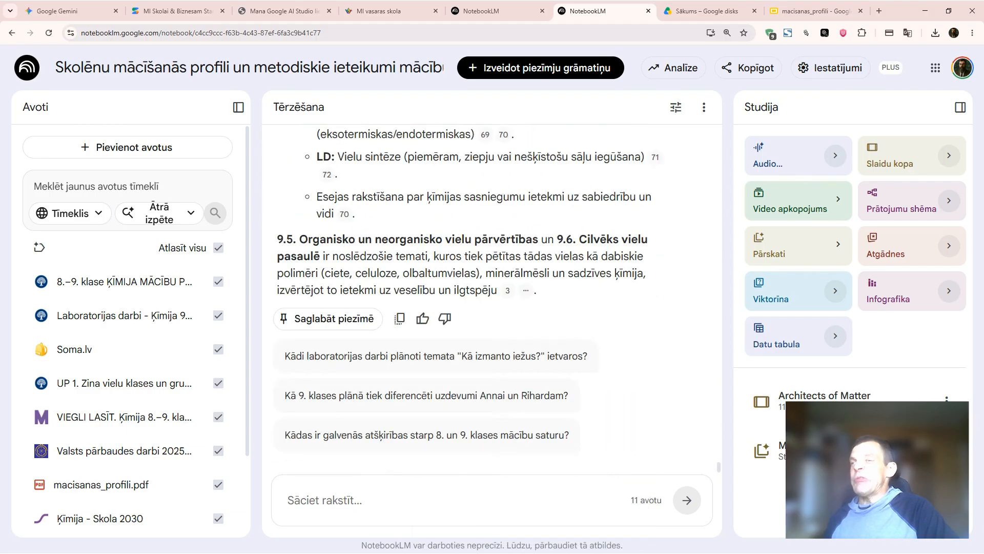
Recheck the activities in topics 9.3 and 9.4, look back over the grade 8 topics, and return to the end of the answer.
scroll(471, 300, "up", 4)
scroll(493, 298, "up", 5)
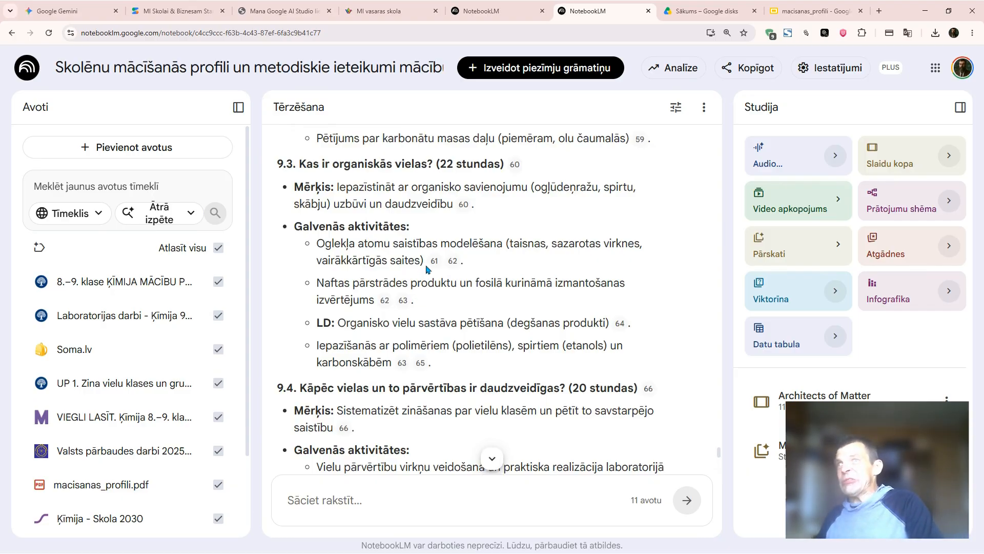
mouse_move(434, 263)
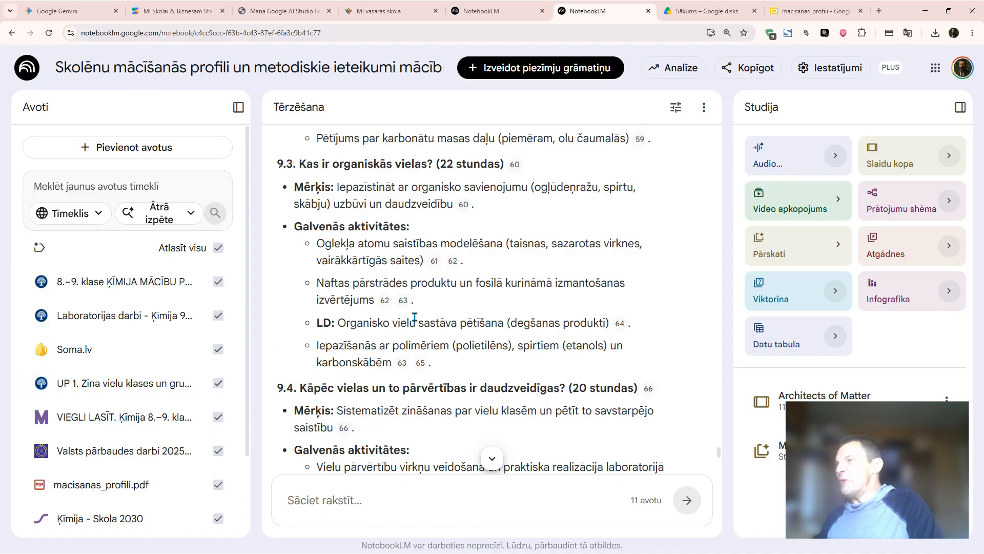
scroll(415, 317, "down", 7)
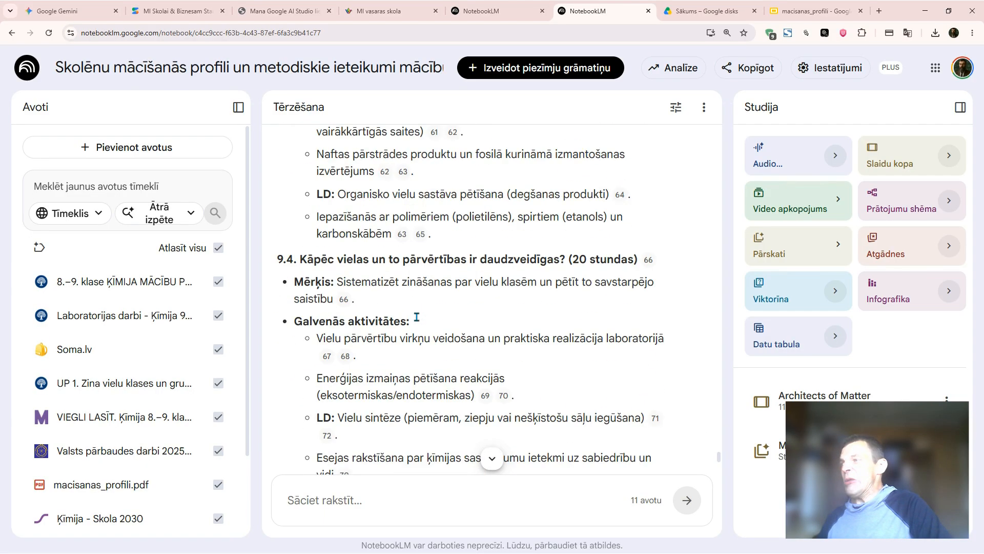
scroll(414, 318, "up", 8)
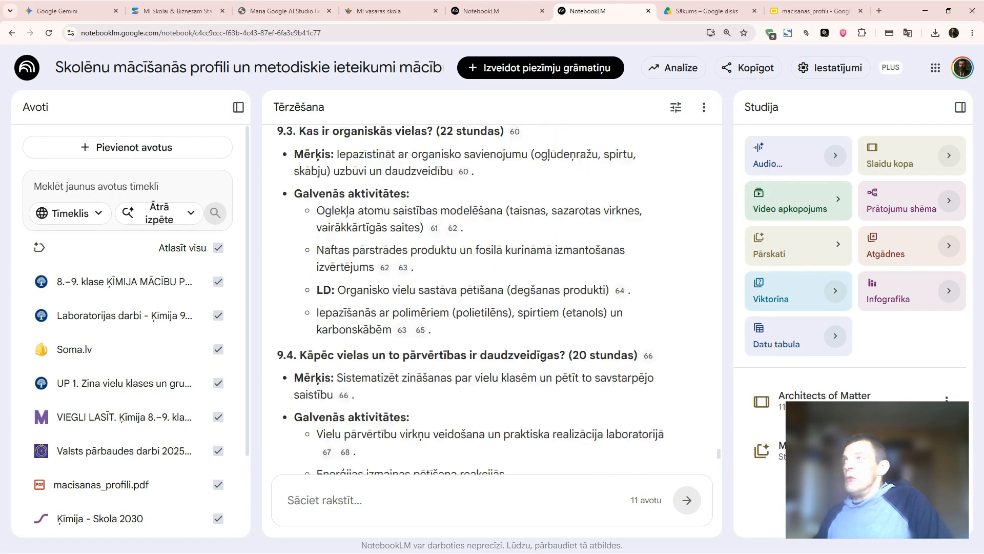
scroll(492, 292, "up", 15)
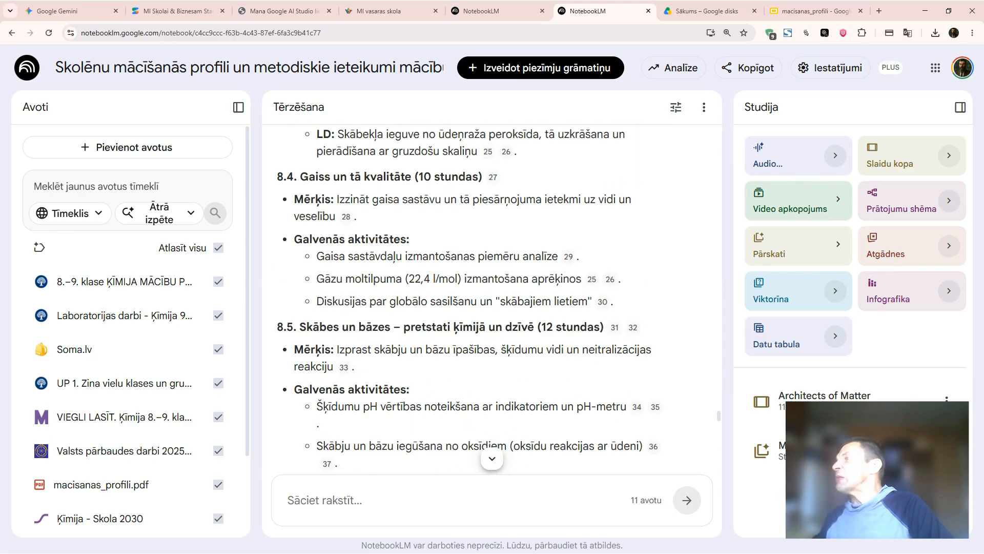
scroll(492, 292, "up", 10)
scroll(492, 292, "up", 4)
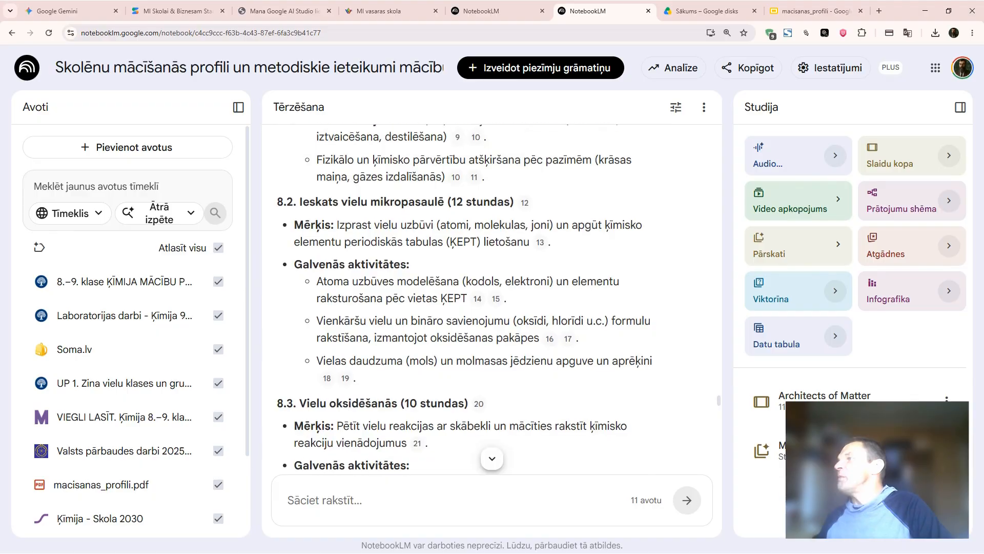
scroll(492, 298, "down", 10)
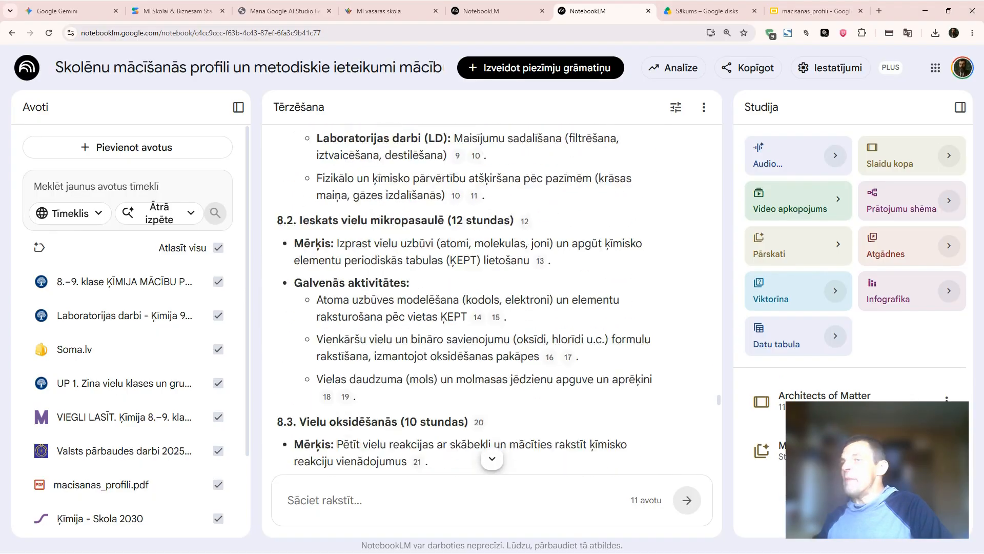
scroll(492, 297, "down", 20)
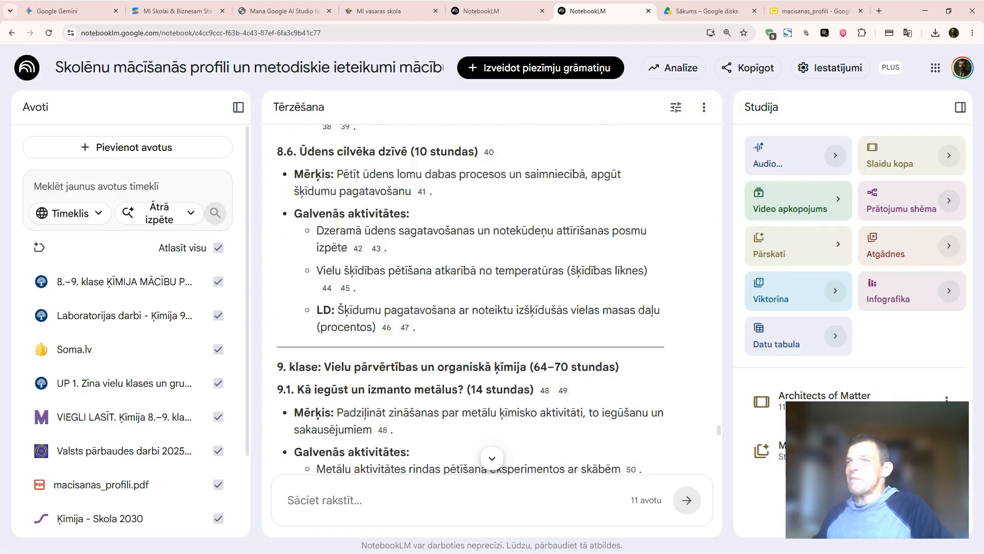
scroll(400, 338, "down", 2)
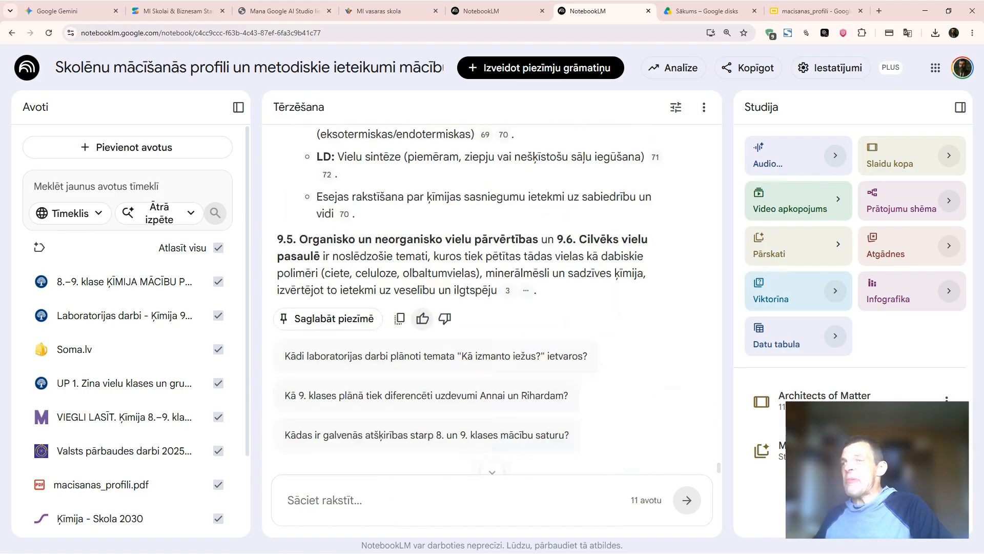
Send the chat prompt "uztaisi plānus katrai mācību stundai doc formātā".
left_click(343, 501)
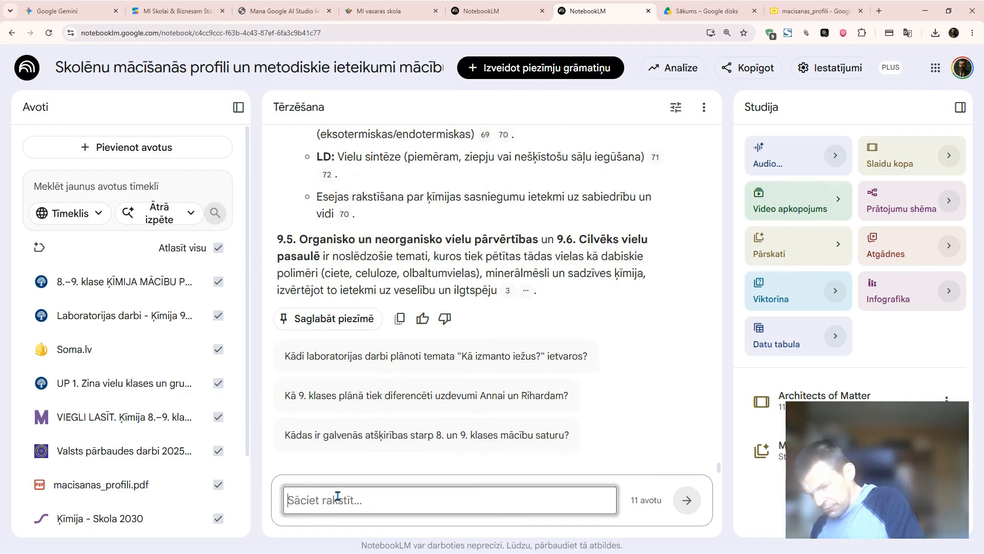
type("uzta")
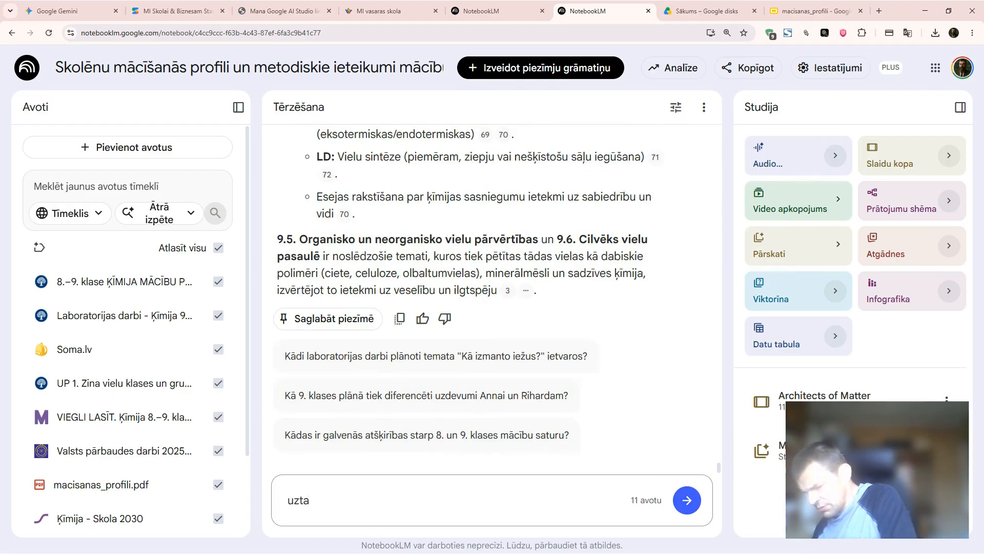
type("isi ")
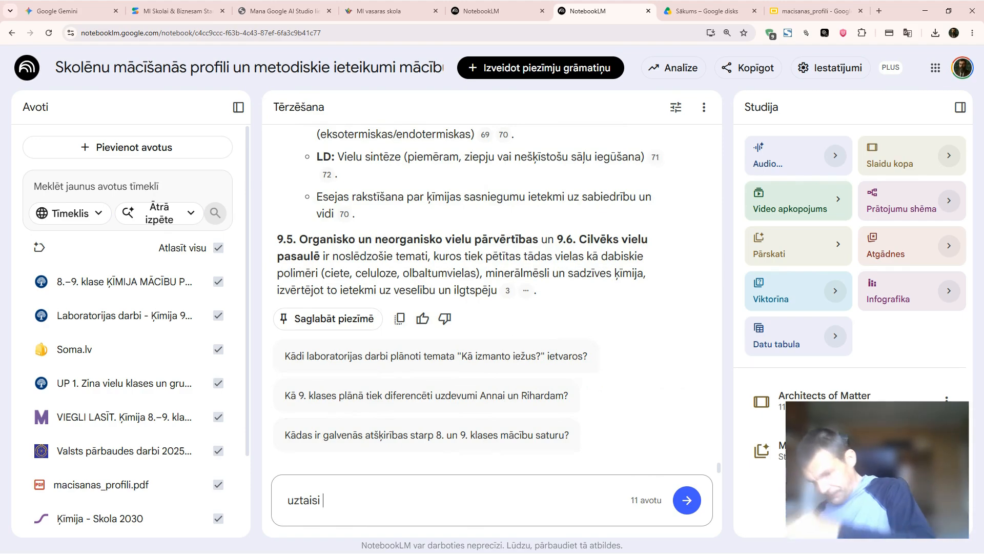
type("pl")
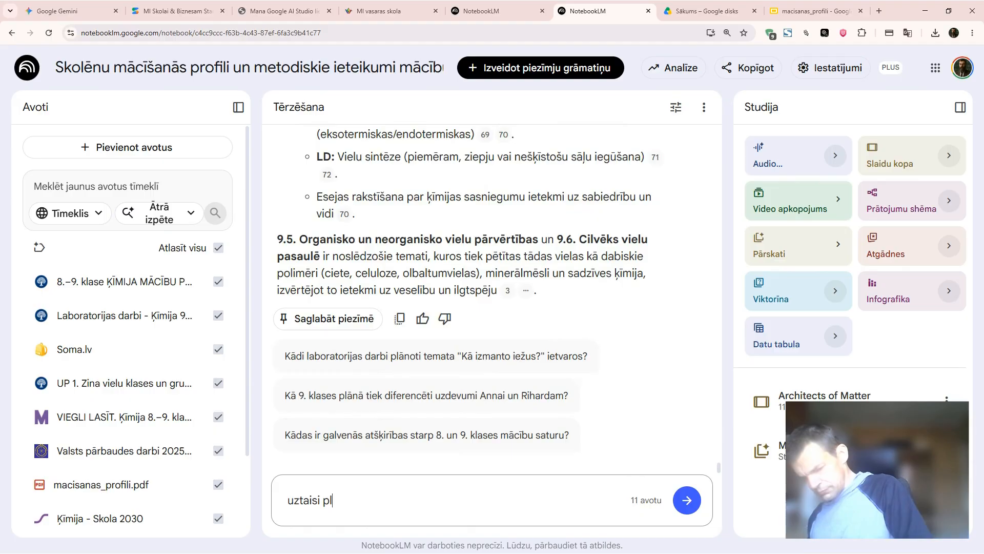
type("ā")
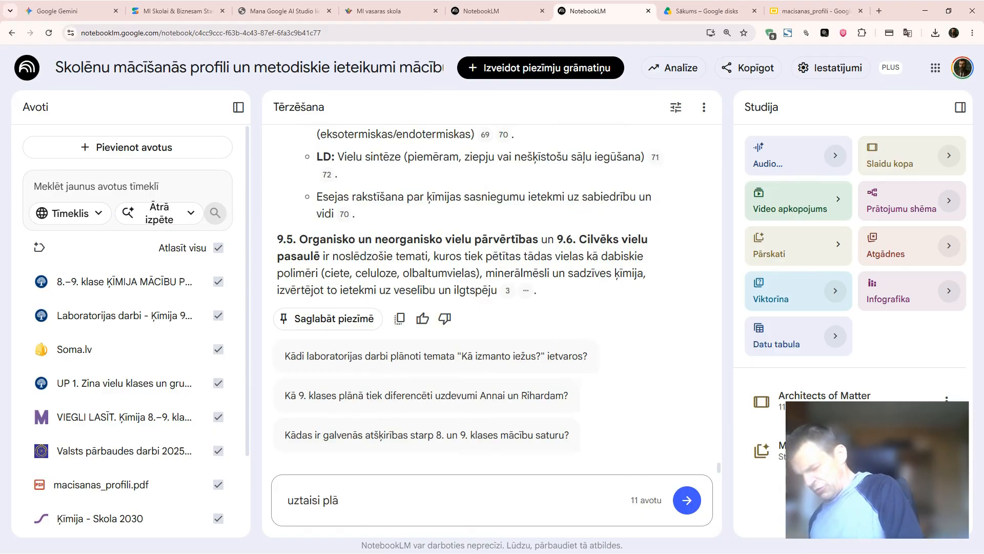
type("nus ka")
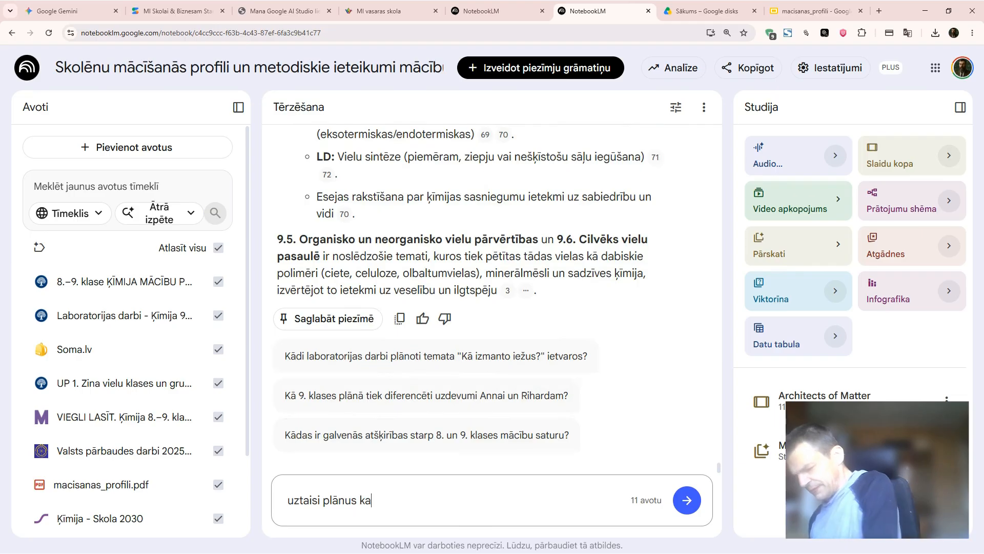
type("trai ")
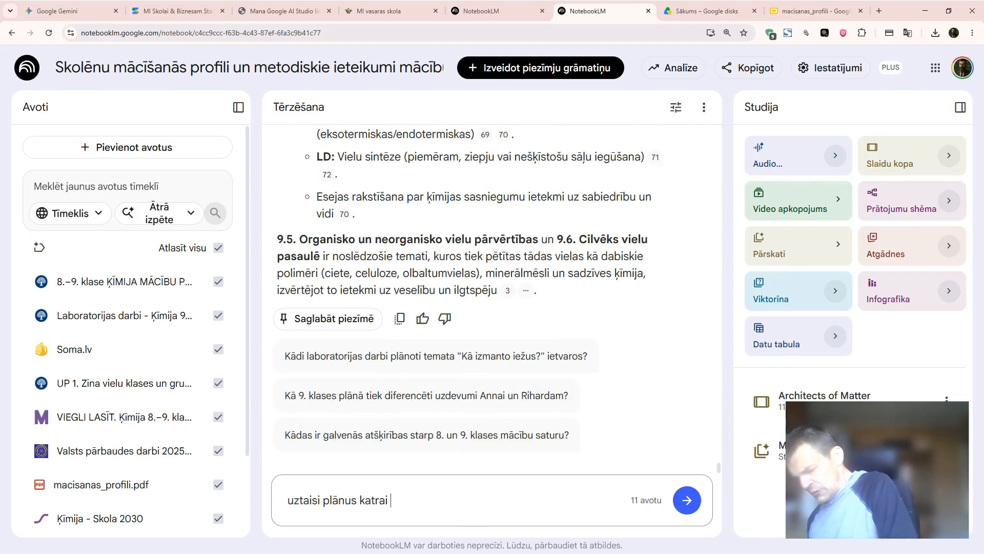
type("mā")
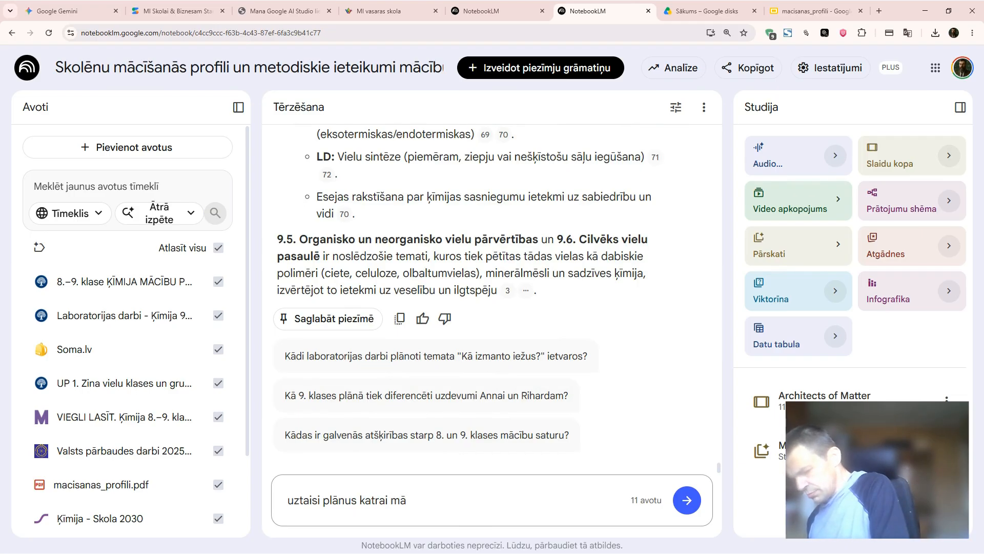
type("c")
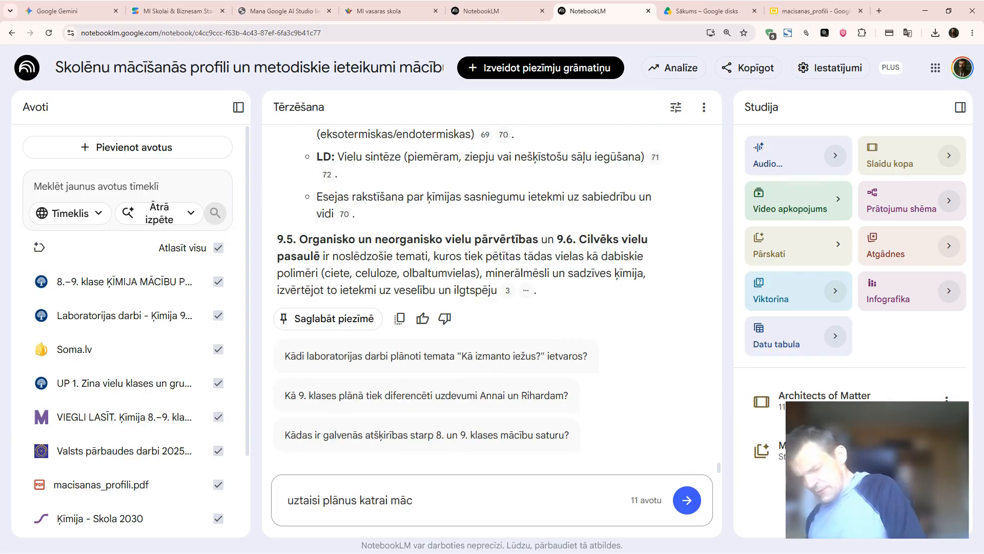
type("ību s")
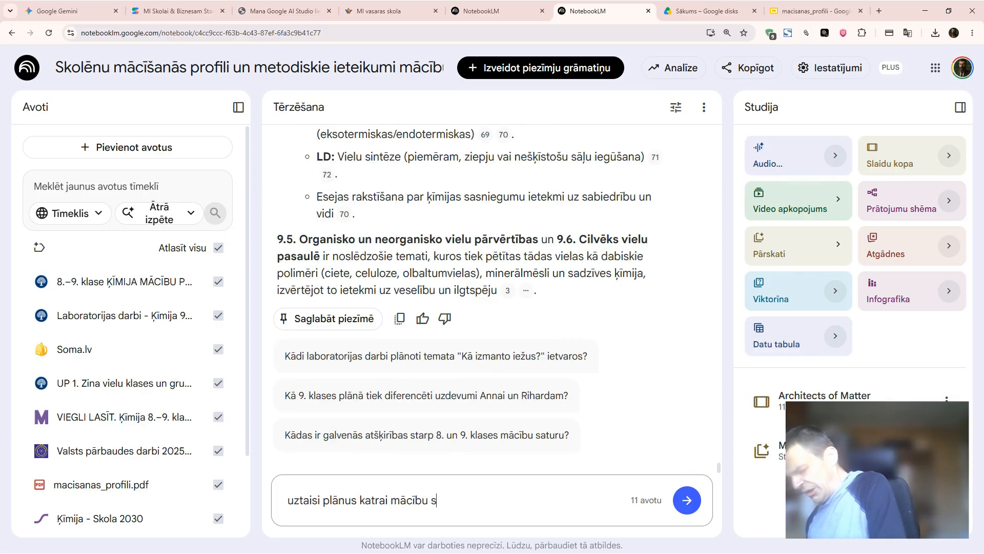
type("tunda")
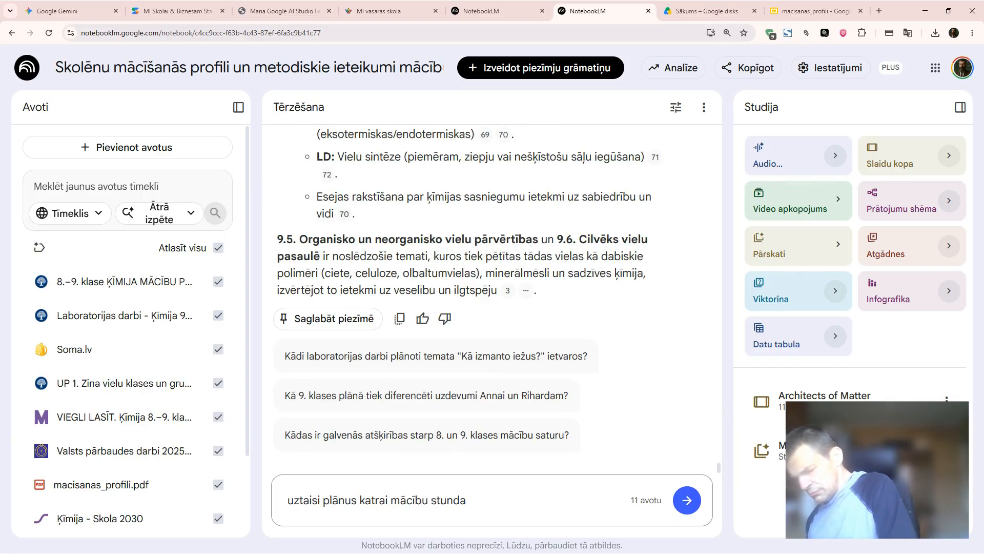
type("i d")
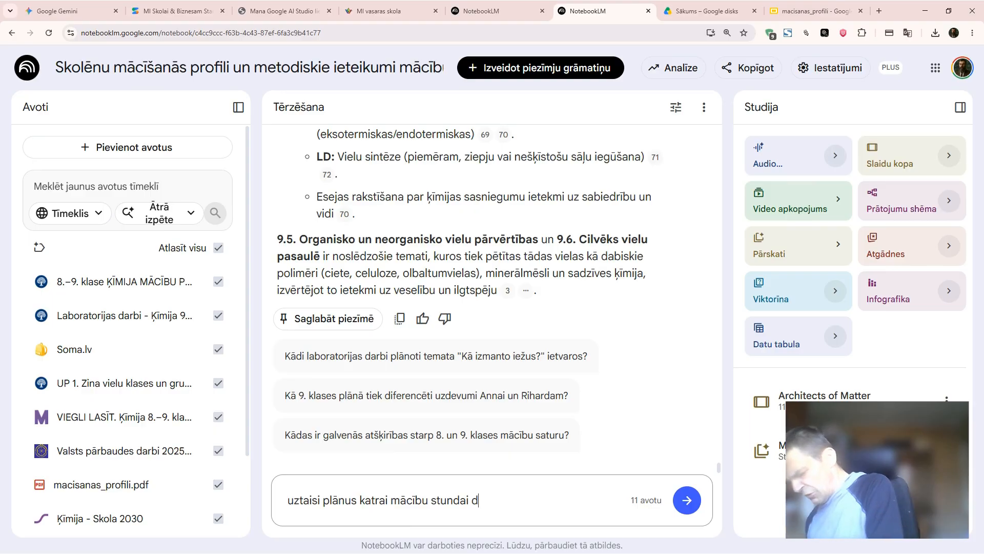
type("o")
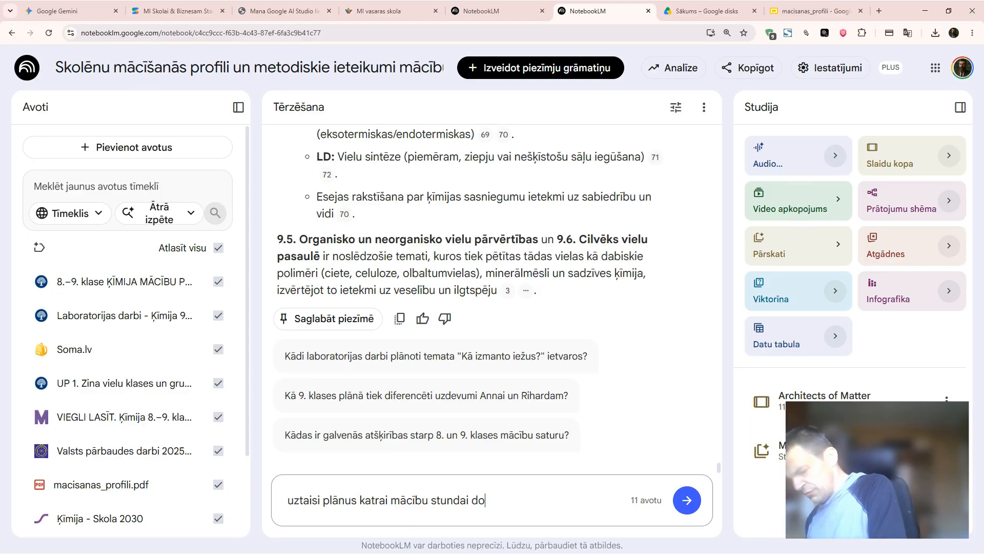
type("c")
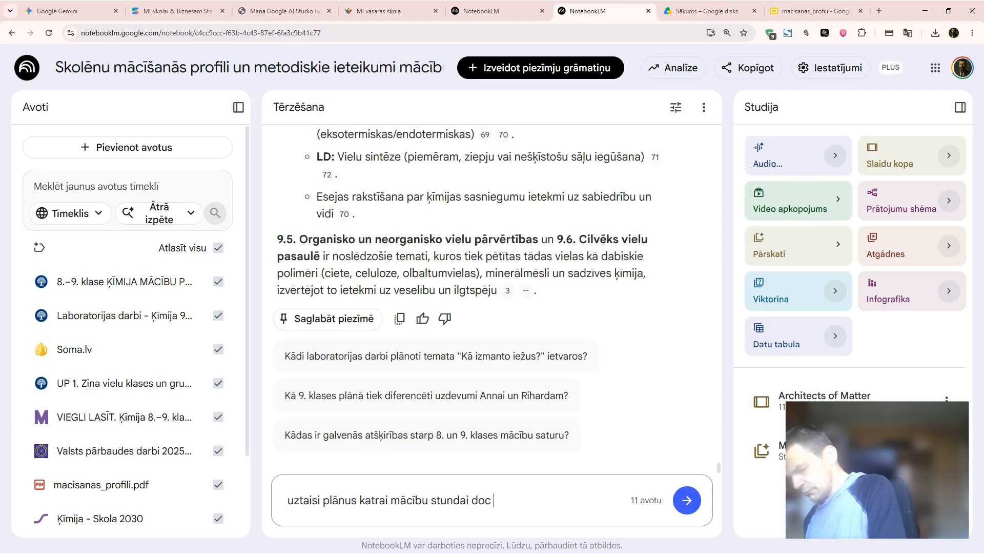
type("for")
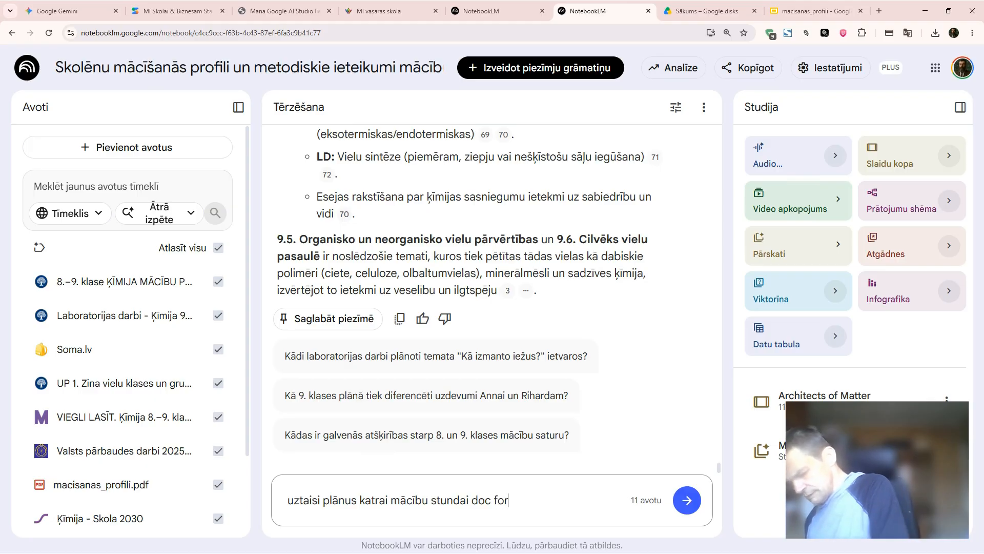
type("mā")
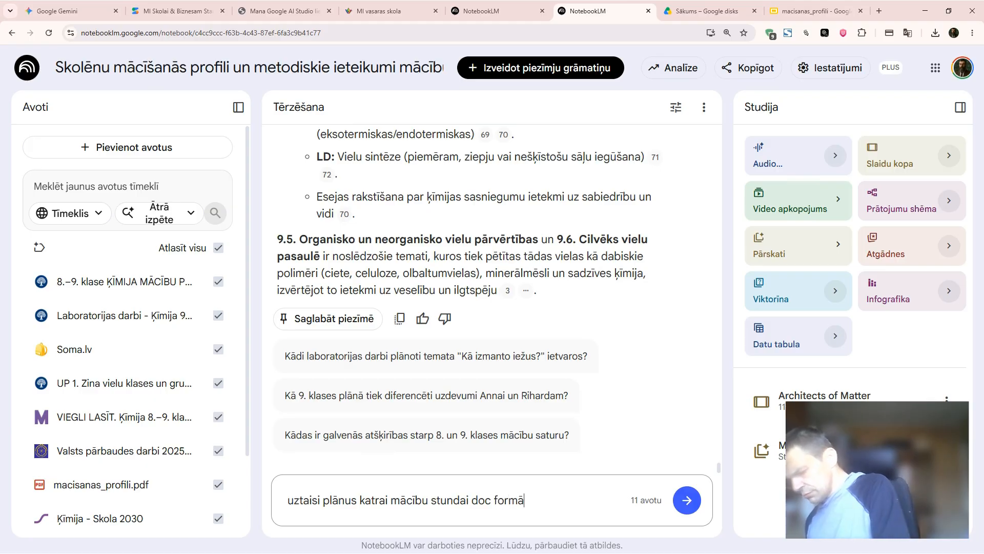
type("tā")
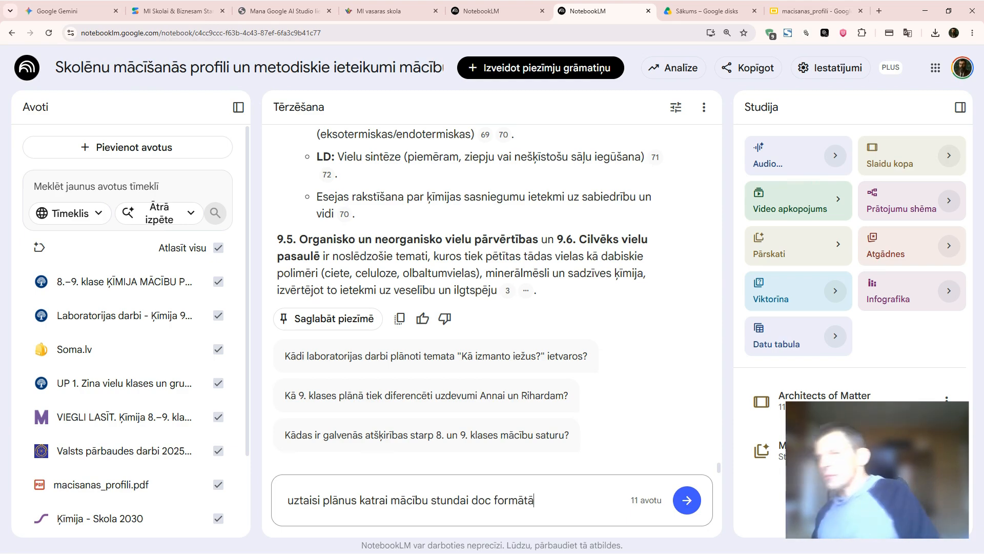
key("Return")
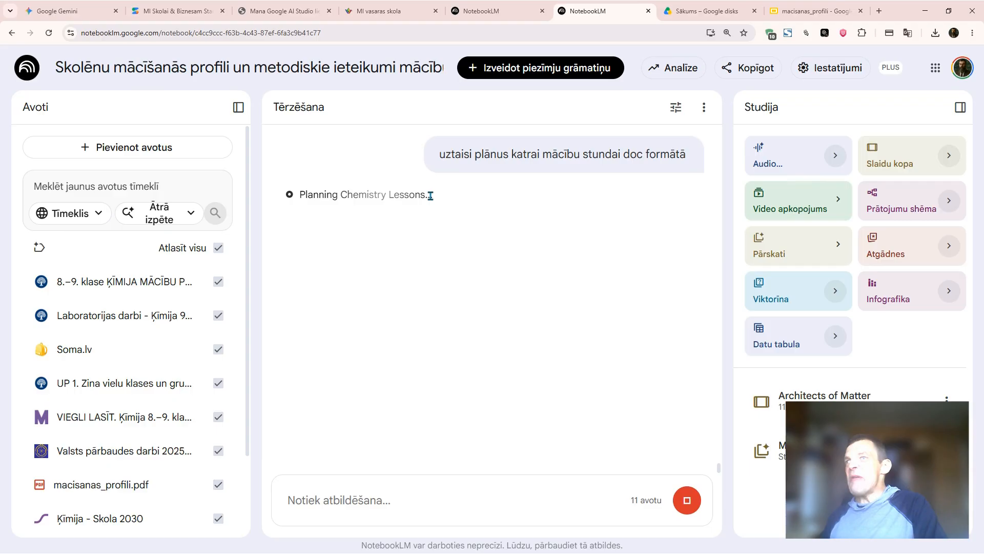
Open the "Architects of Matter" slide deck in the enlarged view and look through its slides from the title slide to slide 7.
left_click(805, 398)
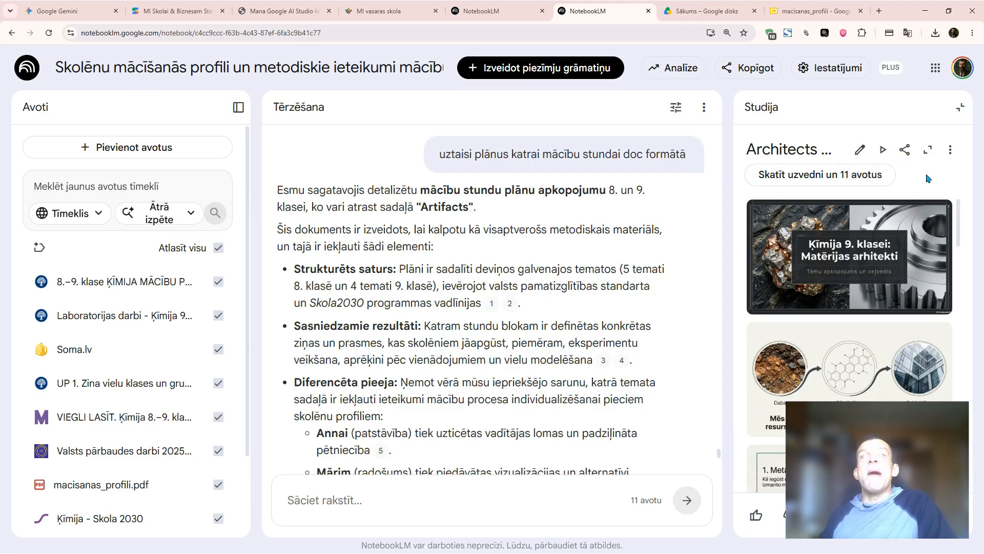
left_click(928, 149)
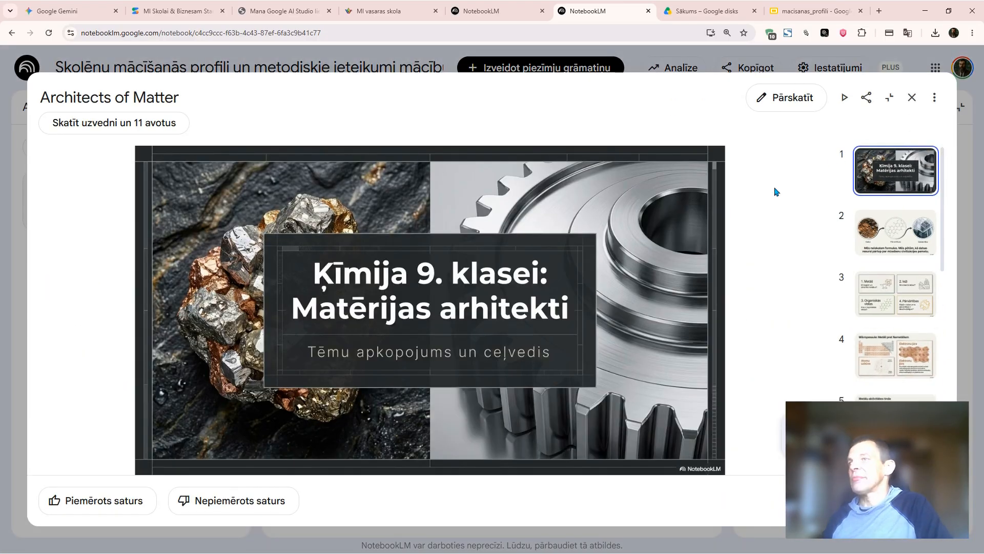
key("Right")
key("Right")
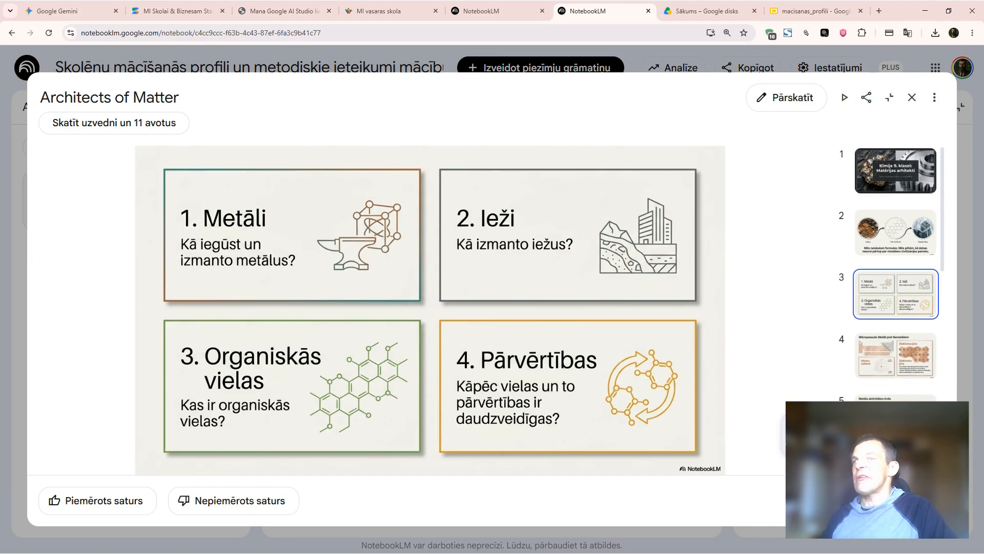
key("Right")
key("Right")
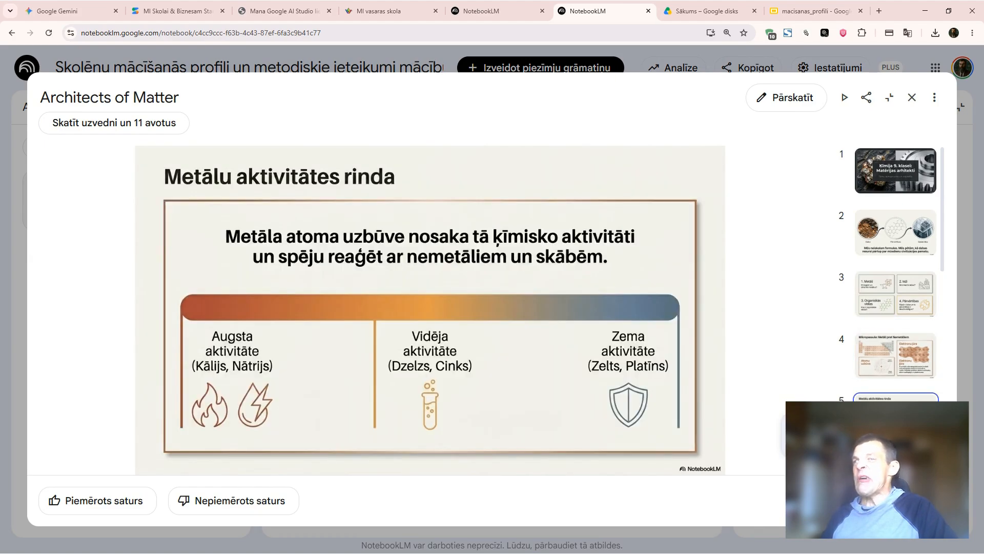
key("Right")
key("Right")
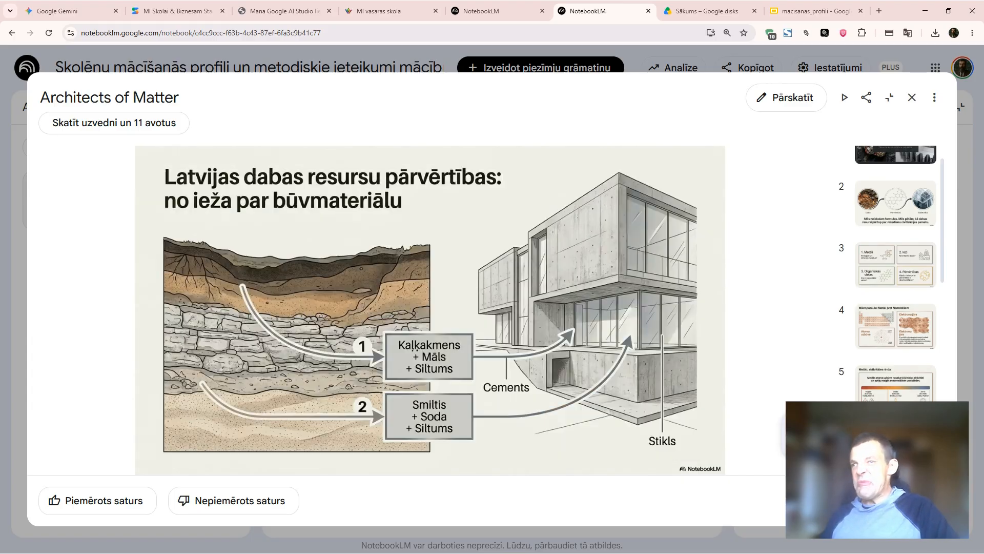